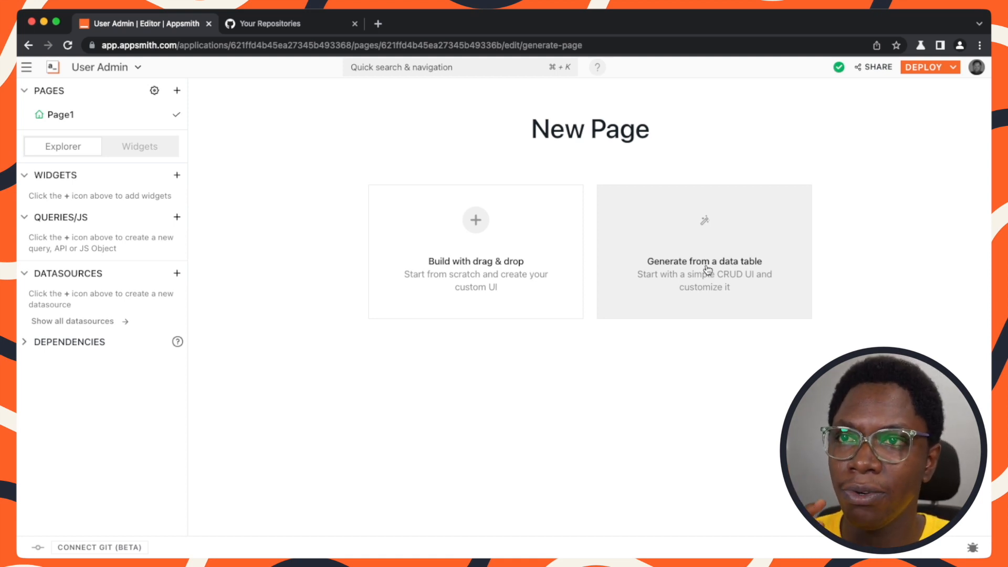
# Start generating a page from a data table, choosing the users datasource and the public.users table.
pyautogui.click(707, 270)
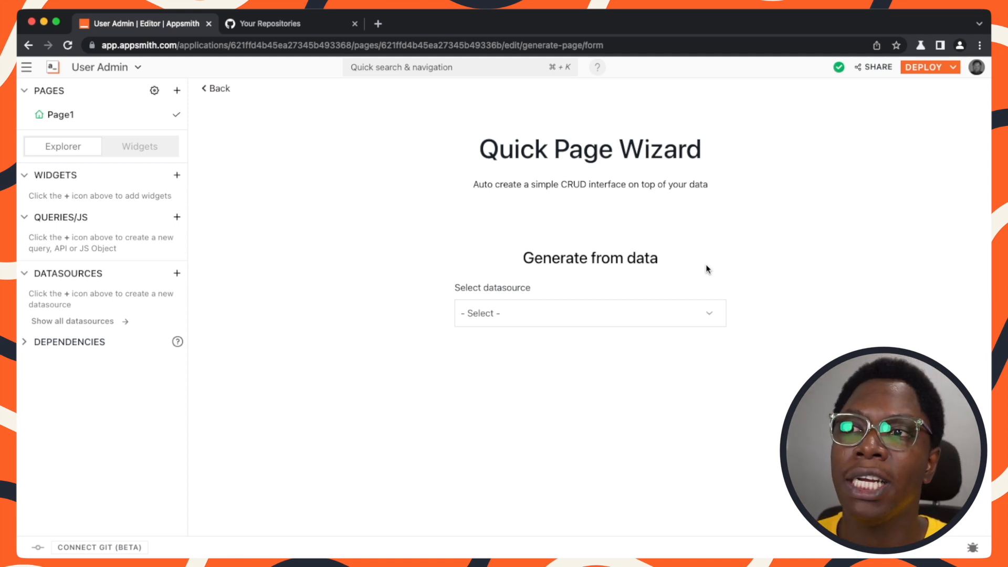
pyautogui.click(602, 314)
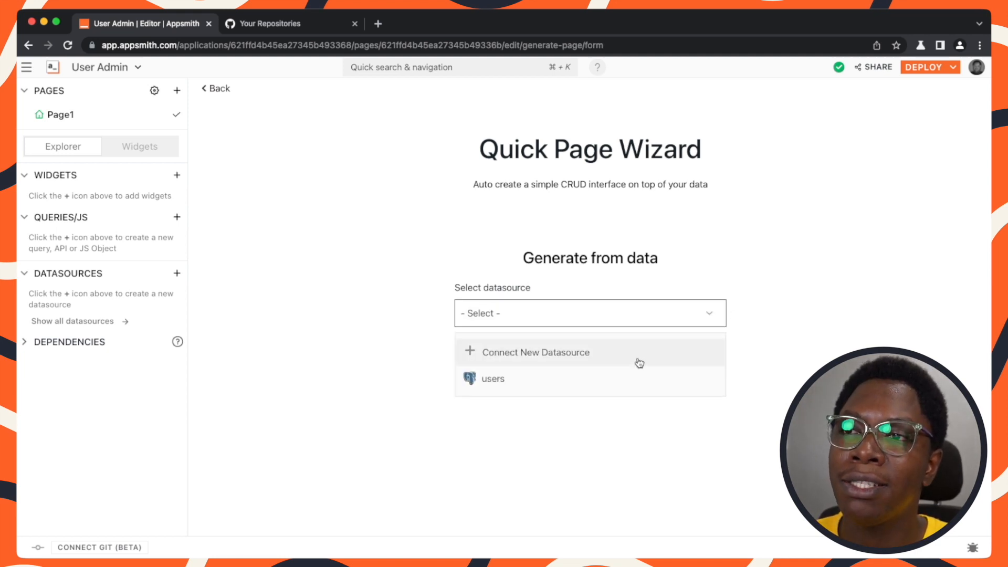
pyautogui.click(519, 380)
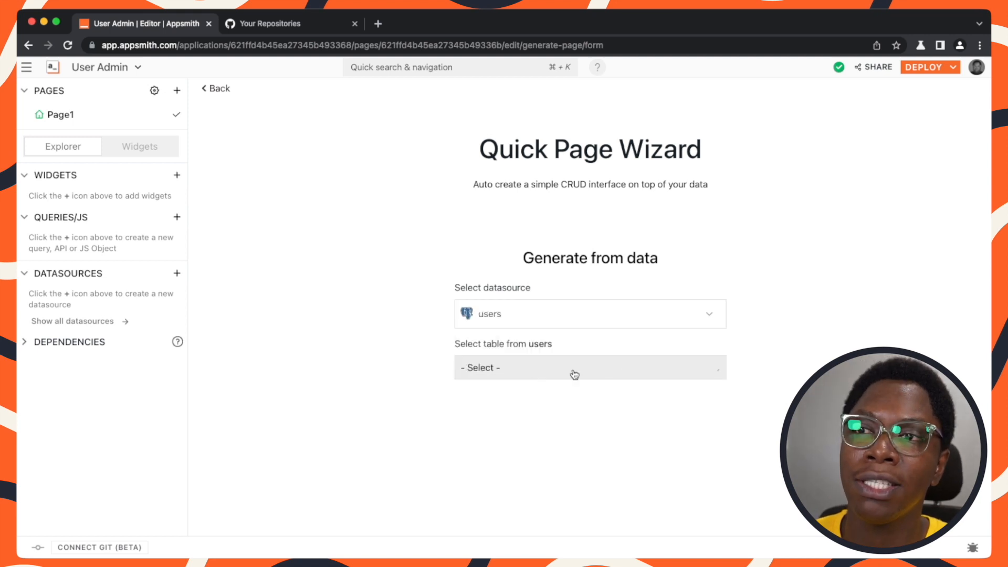
pyautogui.click(621, 367)
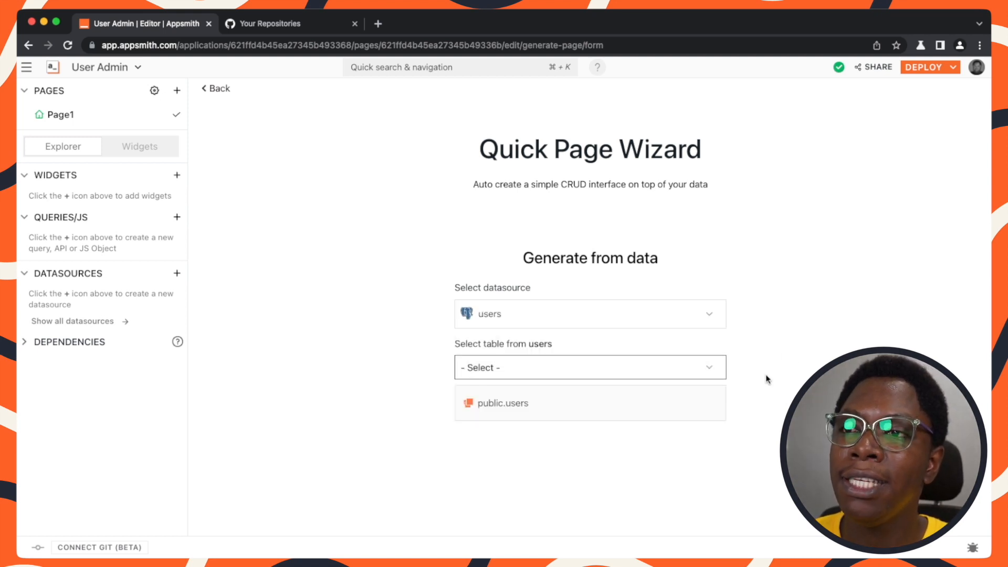
pyautogui.click(598, 408)
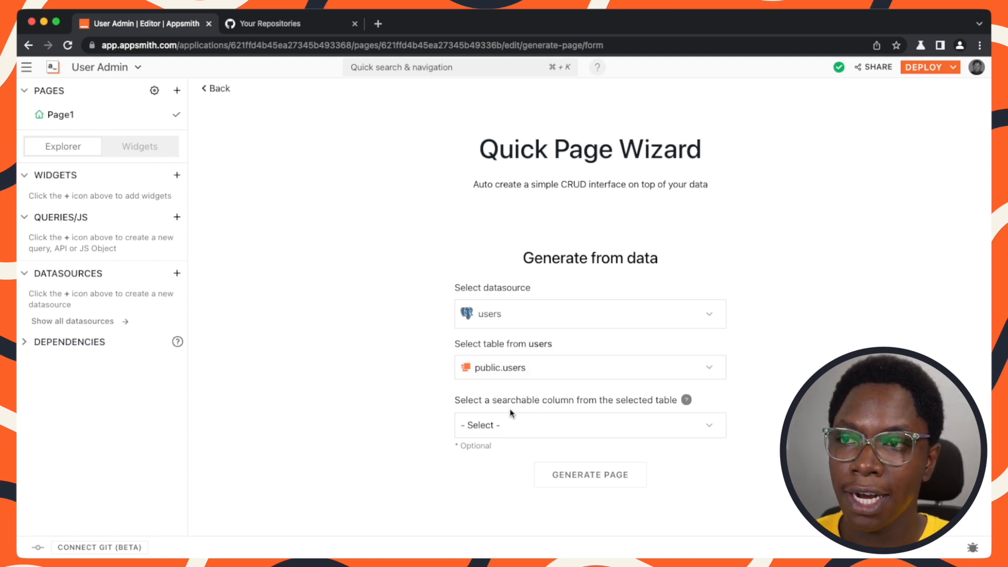
# Pick name as the searchable column, generate the CRUD page, and dismiss the explanation dialog.
pyautogui.moveTo(455, 400); pyautogui.dragTo(576, 398)
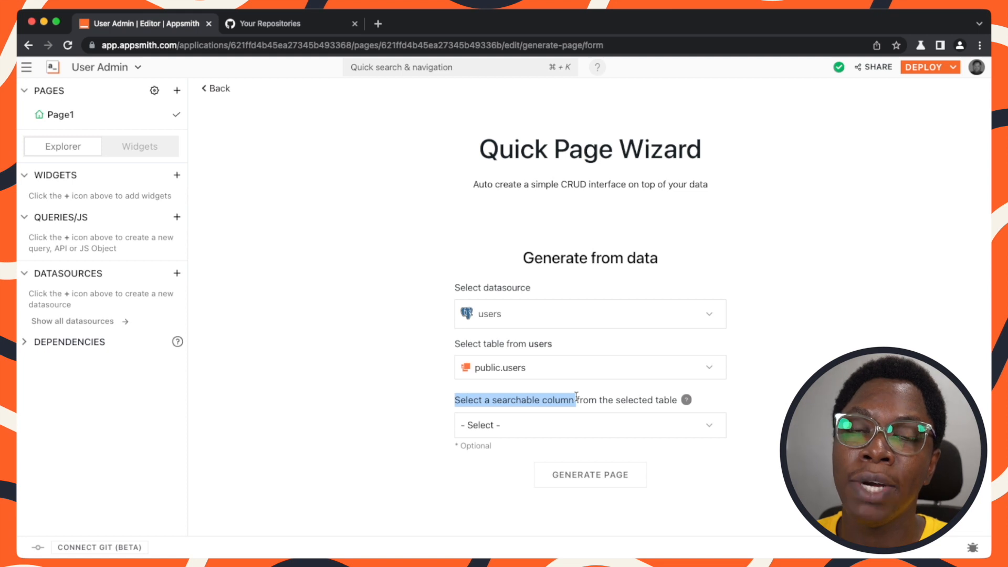
pyautogui.click(679, 423)
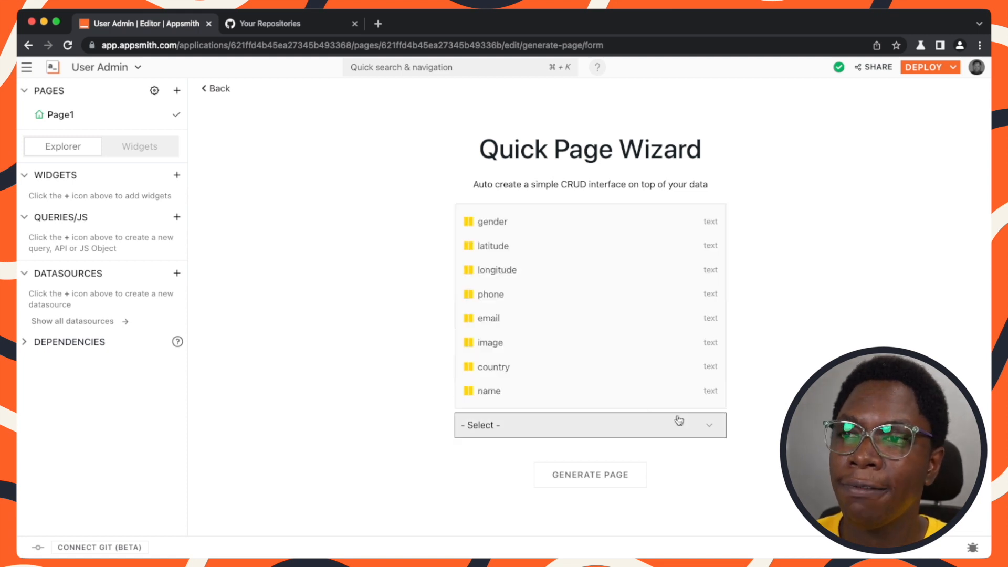
pyautogui.click(520, 391)
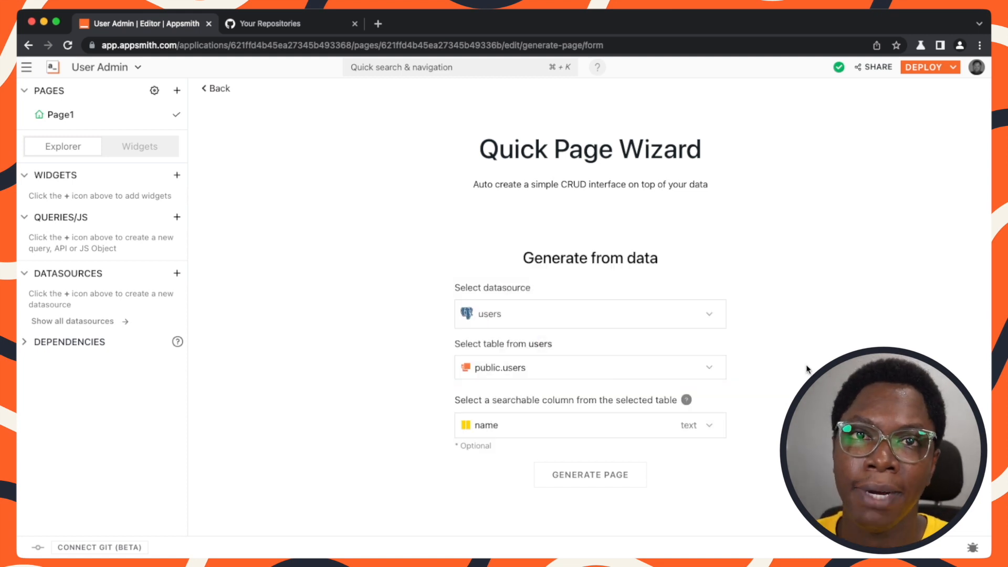
pyautogui.click(599, 477)
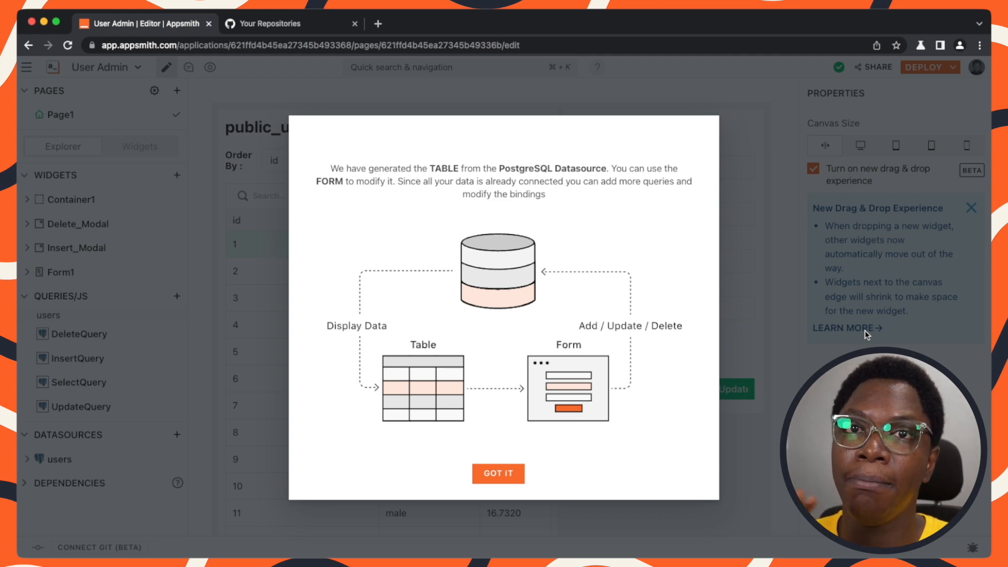
pyautogui.click(771, 342)
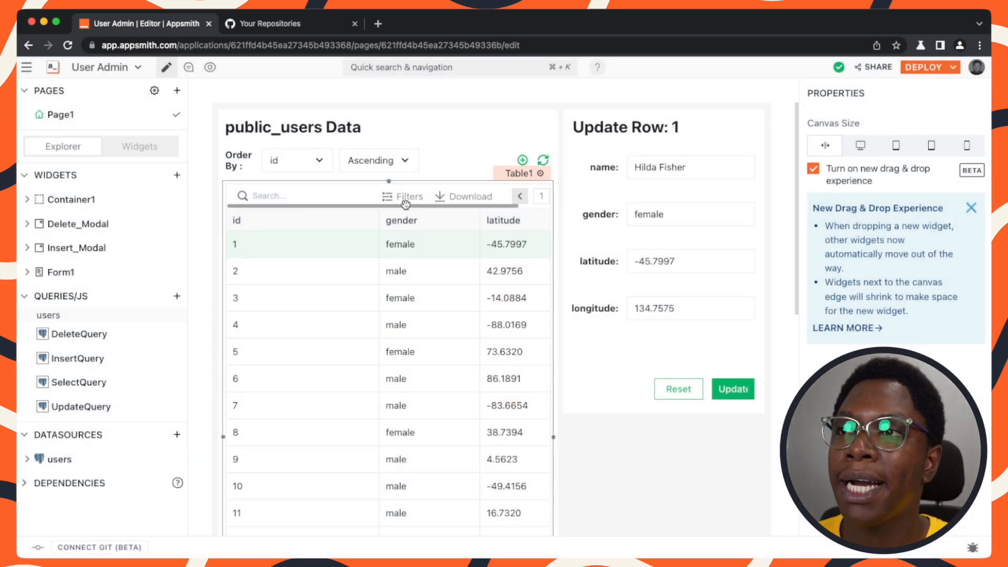
# Preview the generated users table page, scrolling through its rows and columns, then return to edit mode.
pyautogui.click(210, 68)
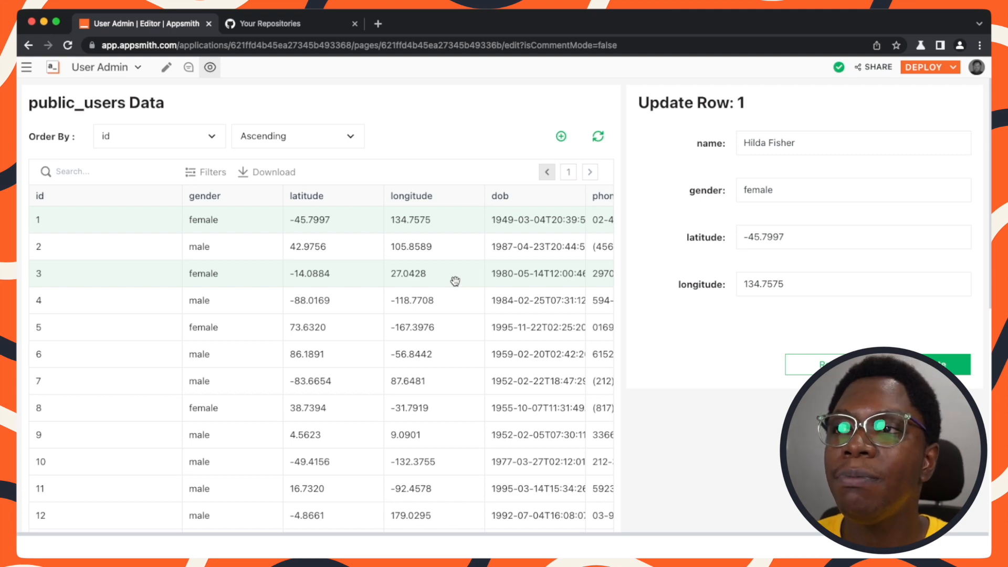
pyautogui.scroll(-5, 339, 290)
pyautogui.scroll(5, 339, 290)
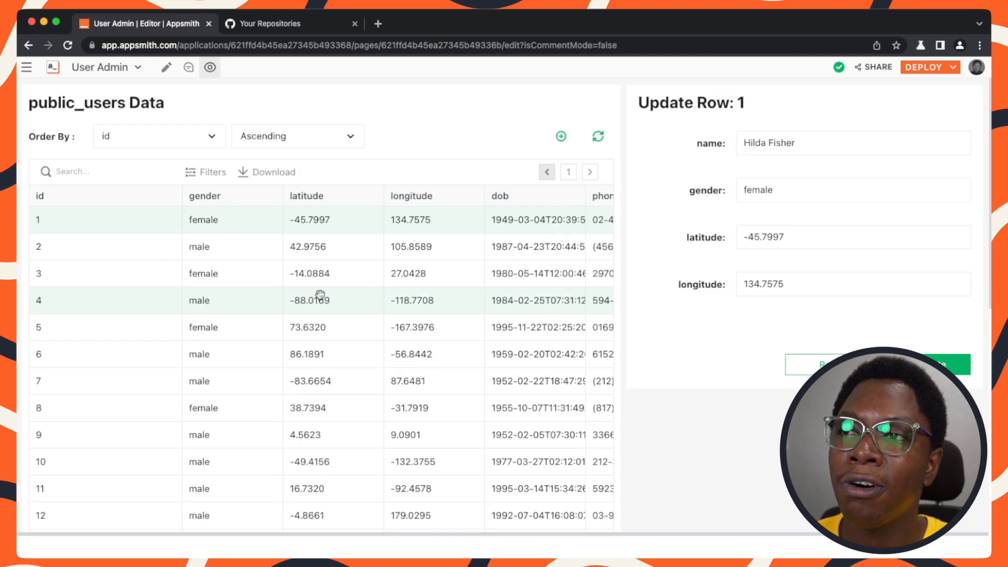
pyautogui.hscroll(10, 321, 293)
pyautogui.hscroll(-7, 294, 262)
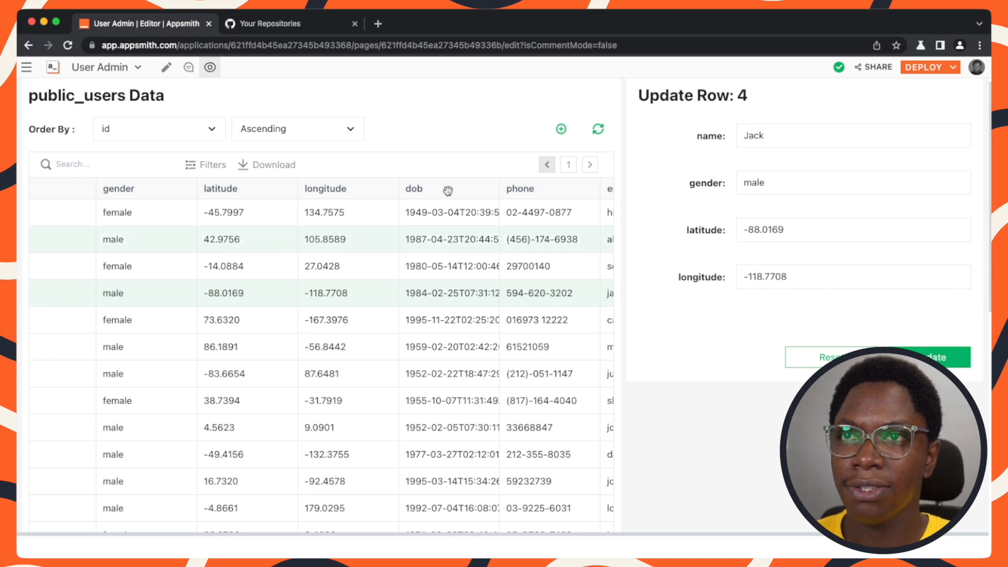
pyautogui.click(167, 69)
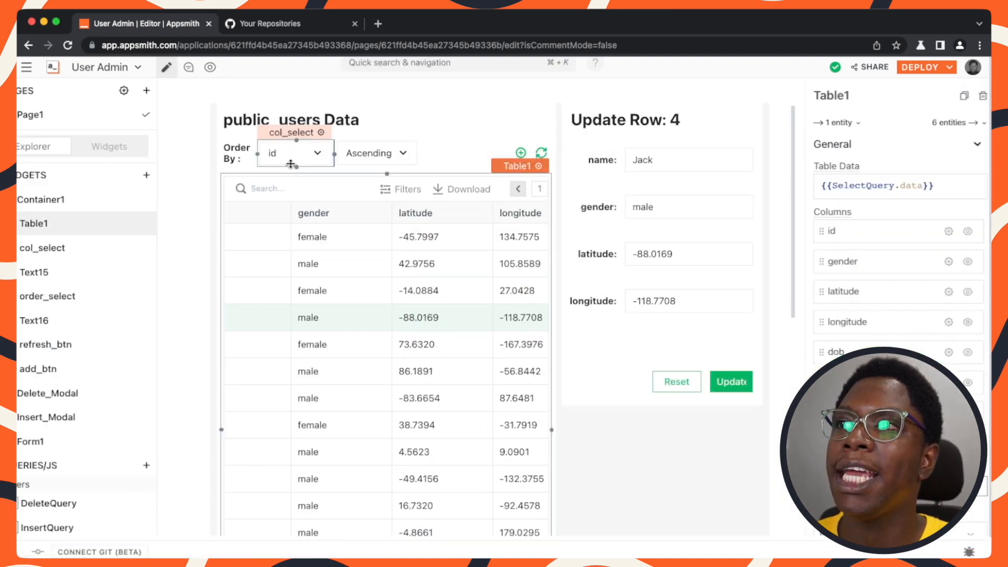
pyautogui.click(654, 499)
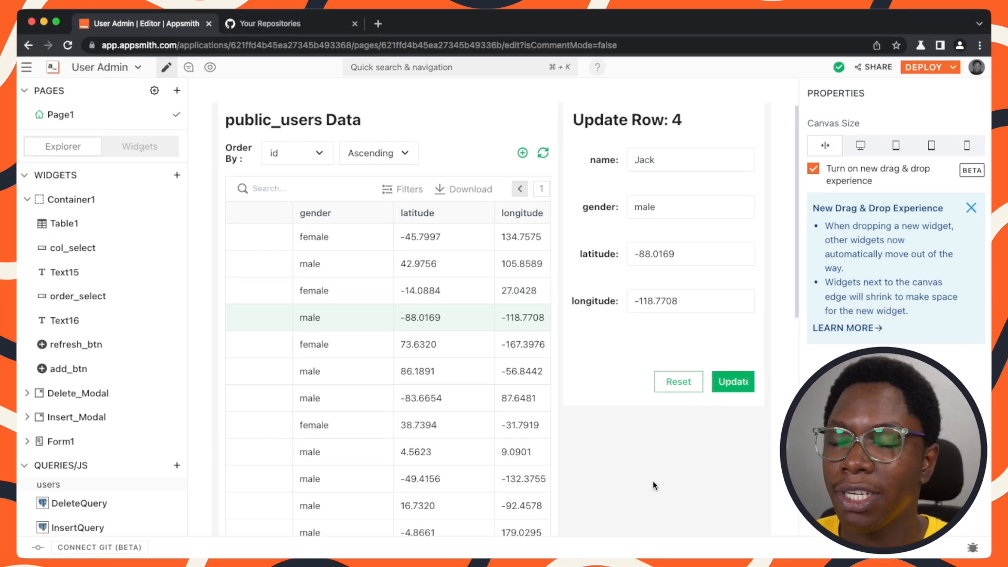
# Open the Git connection dialog for the app.
pyautogui.click(104, 549)
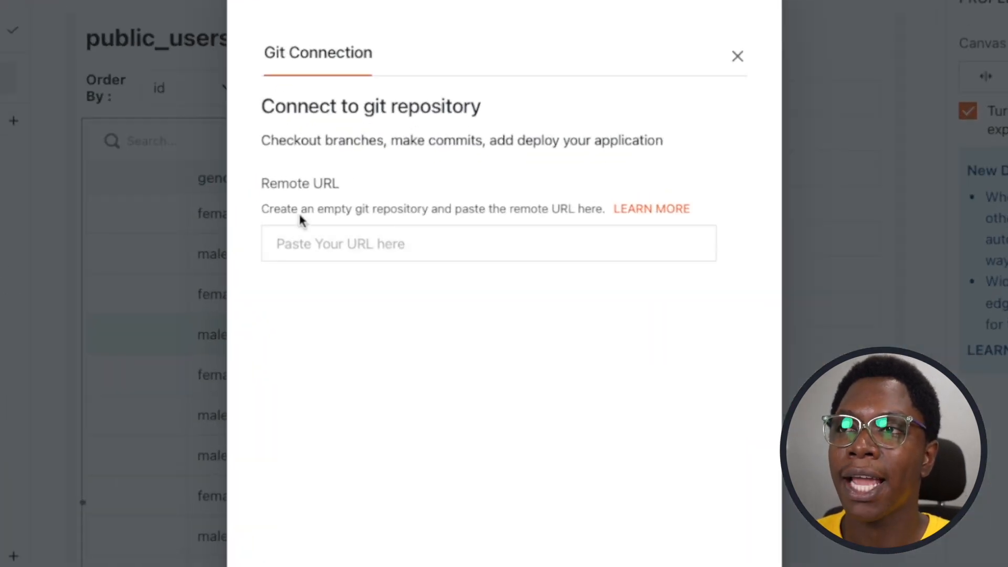
pyautogui.moveTo(342, 234); pyautogui.dragTo(352, 234)
pyautogui.moveTo(276, 208); pyautogui.dragTo(588, 214)
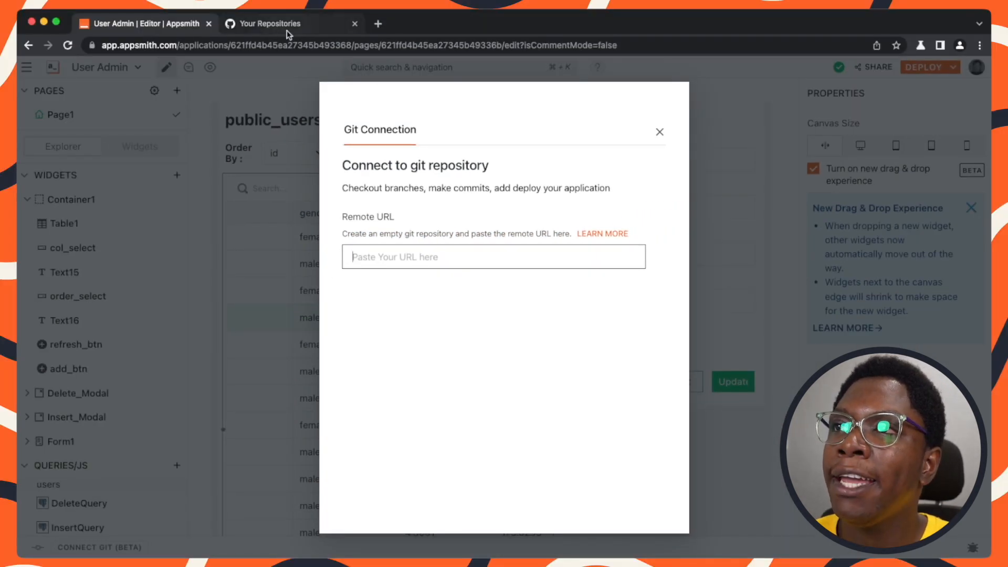
# Switch to GitHub and create a new public repository named user-admin-app.
pyautogui.click(287, 30)
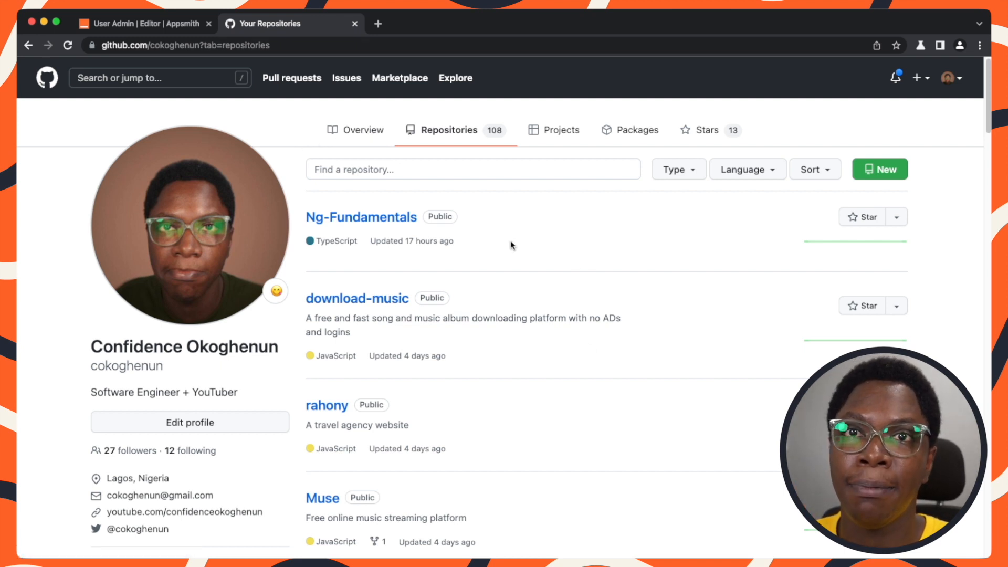
pyautogui.scroll(-1, 221, 428)
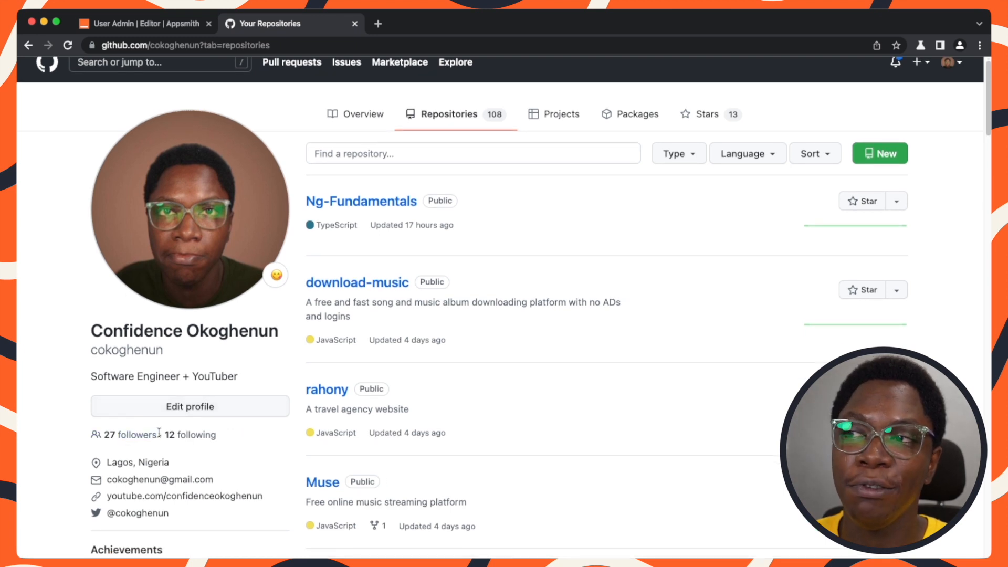
pyautogui.scroll(1, 450, 405)
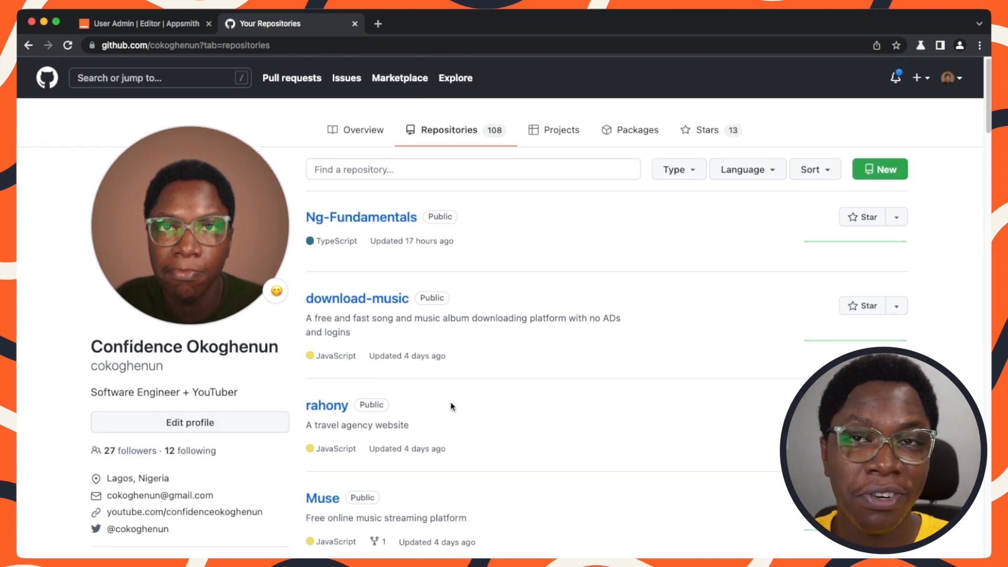
pyautogui.click(887, 177)
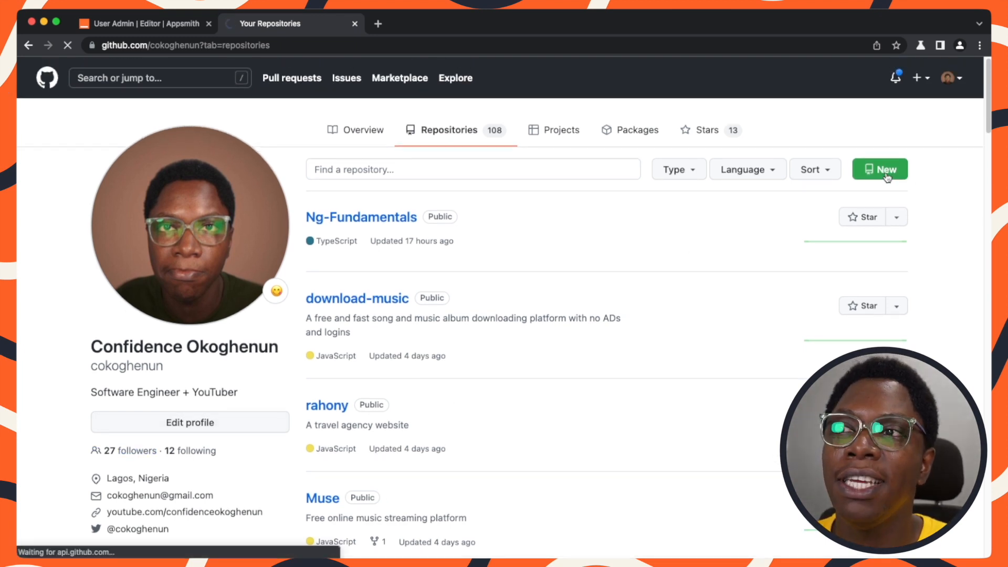
pyautogui.click(464, 244)
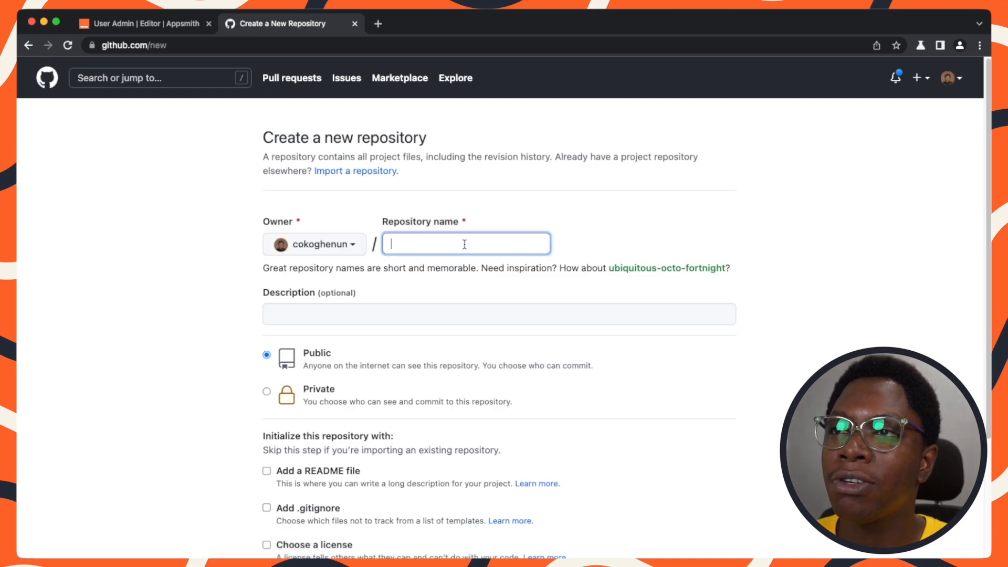
pyautogui.write('u')
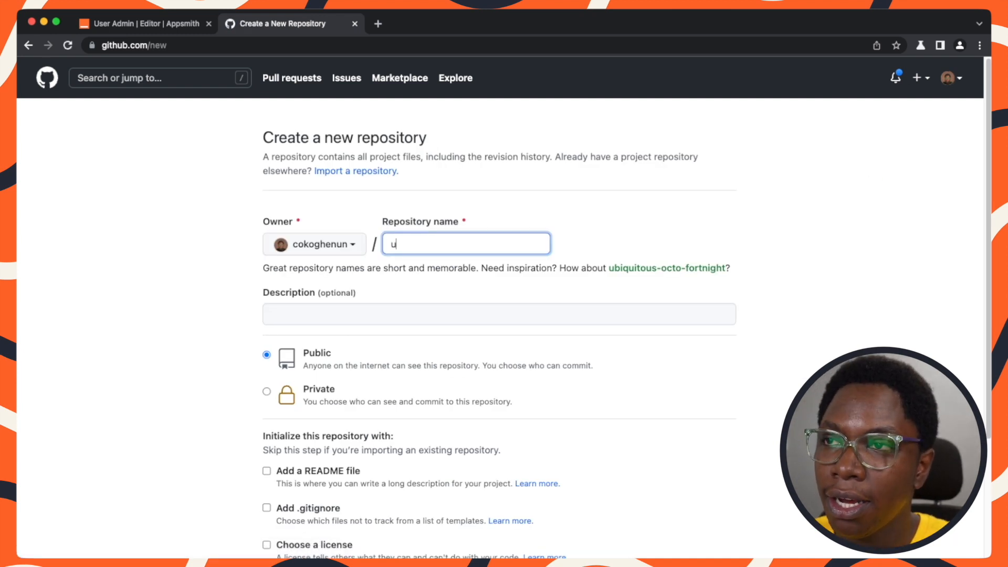
pyautogui.write('ser-admin-app')
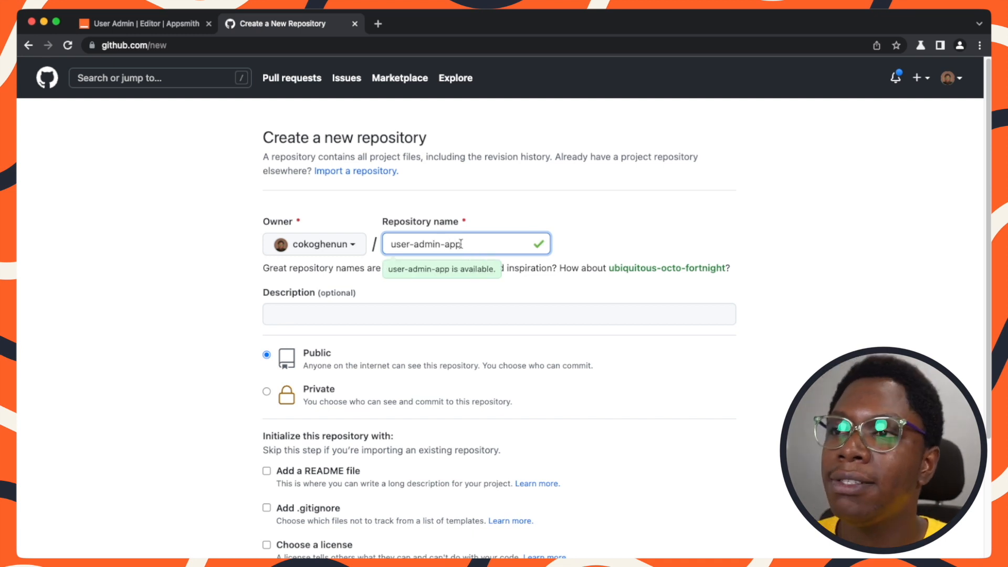
pyautogui.scroll(-3, 460, 244)
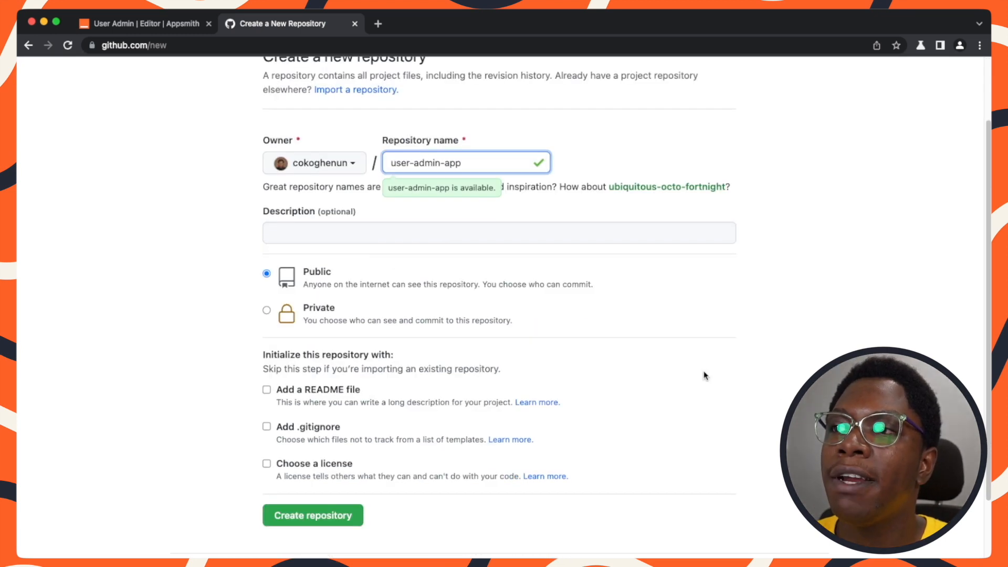
pyautogui.click(307, 520)
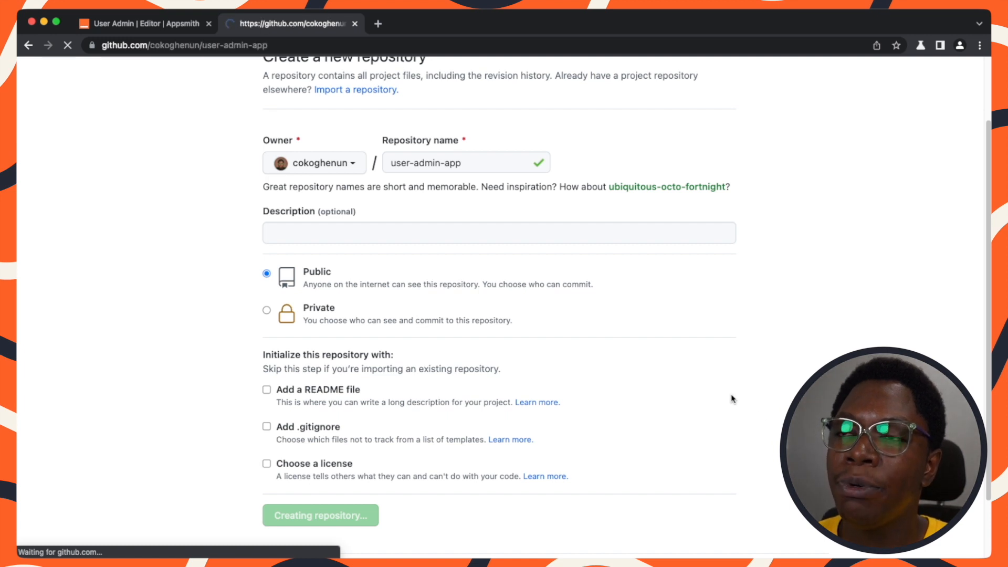
# Copy the new repository's SSH URL and paste it as the Remote URL in the Git connection dialog.
pyautogui.moveTo(641, 239); pyautogui.dragTo(341, 247)
pyautogui.press('super+c')
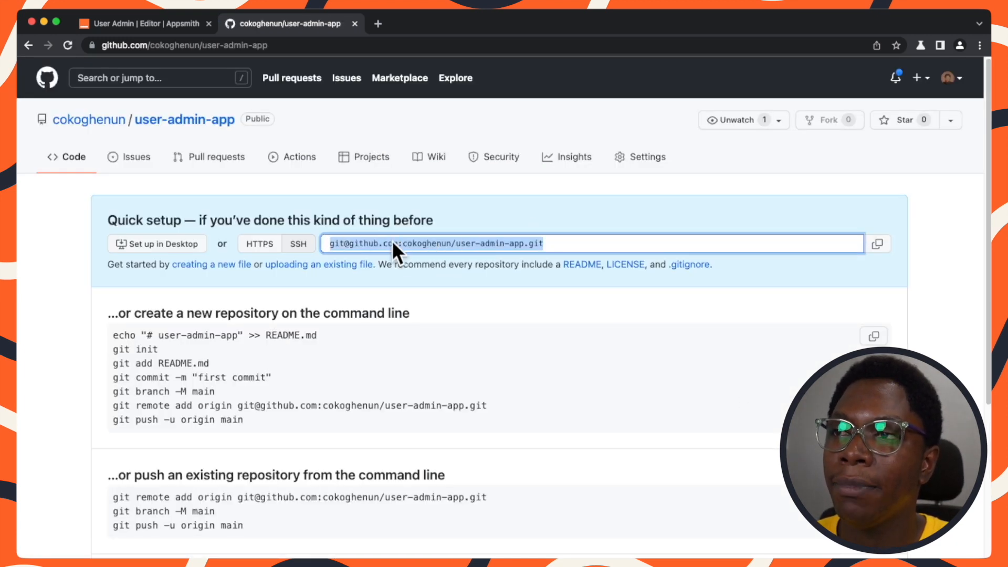
pyautogui.click(895, 247)
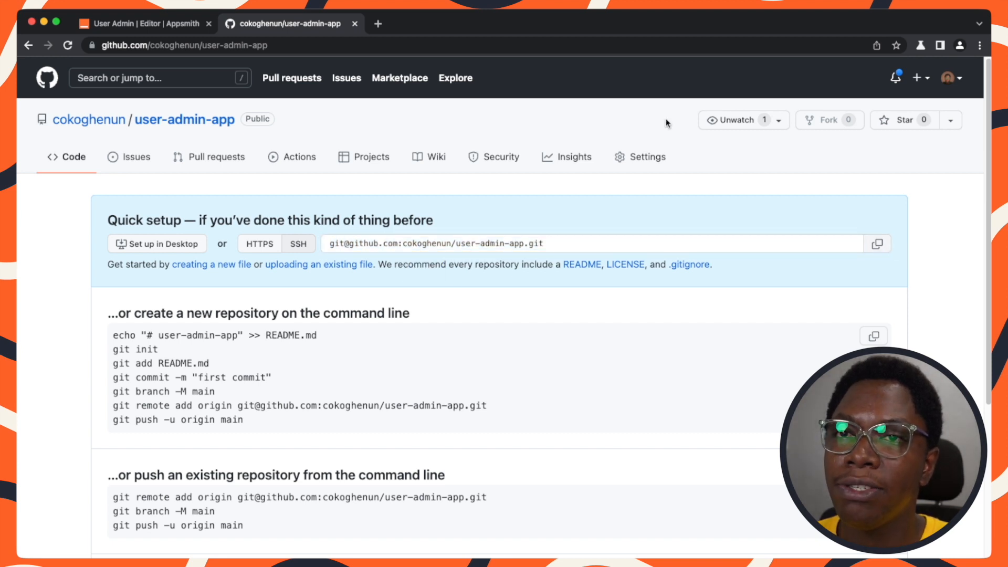
pyautogui.click(168, 26)
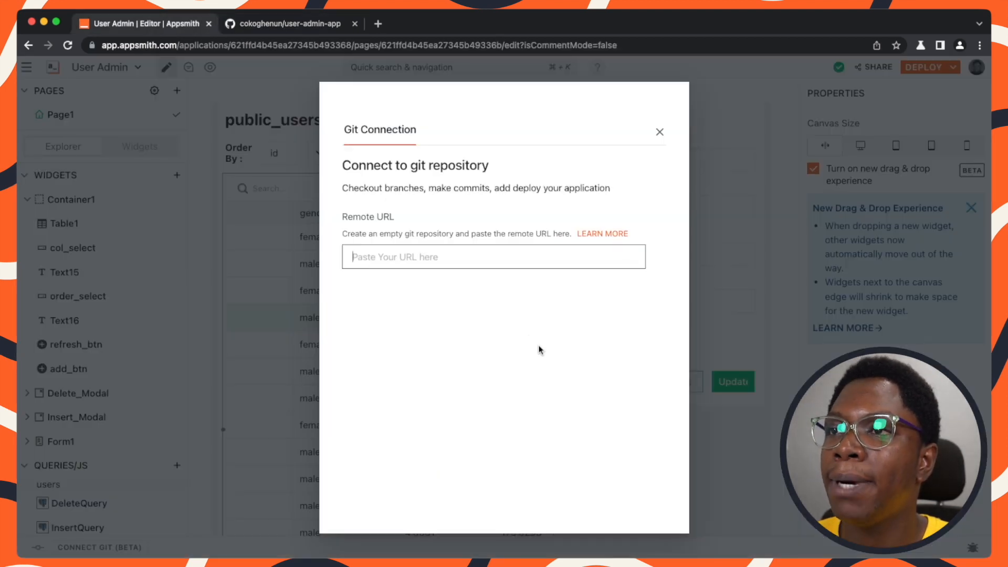
pyautogui.click(472, 266)
pyautogui.press('super+v')
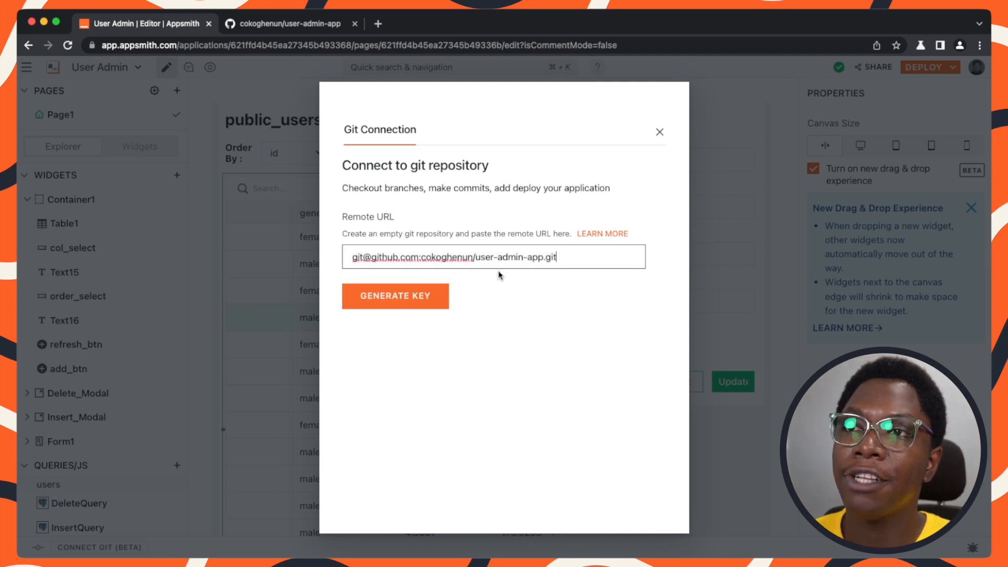
# Generate an SSH key for the connection and copy it.
pyautogui.click(404, 298)
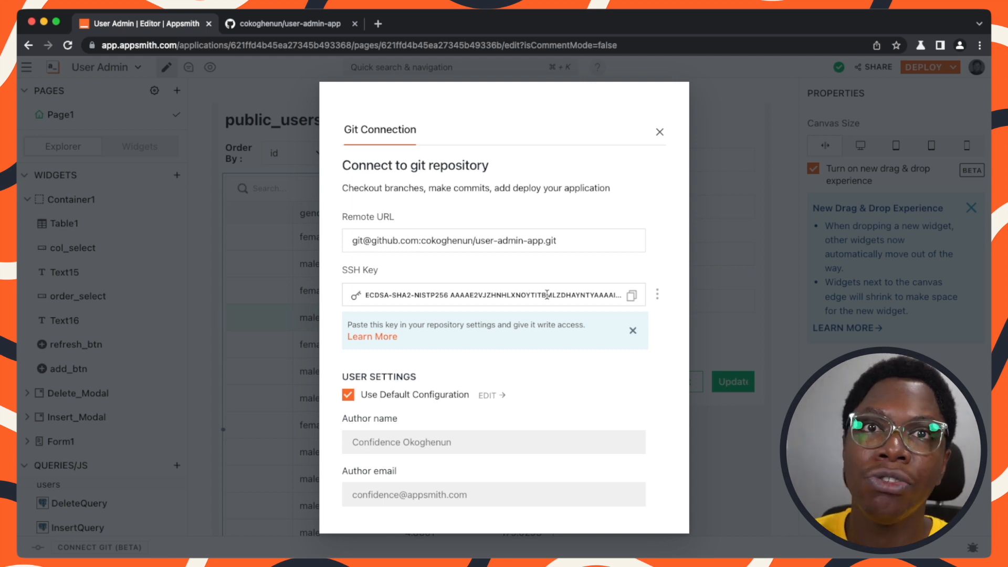
pyautogui.click(632, 296)
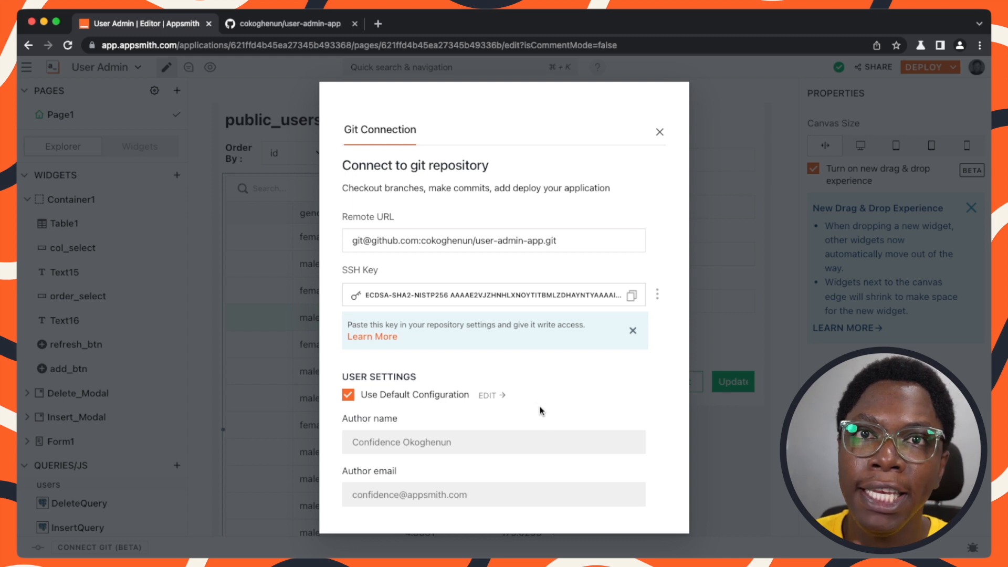
pyautogui.scroll(-1, 531, 399)
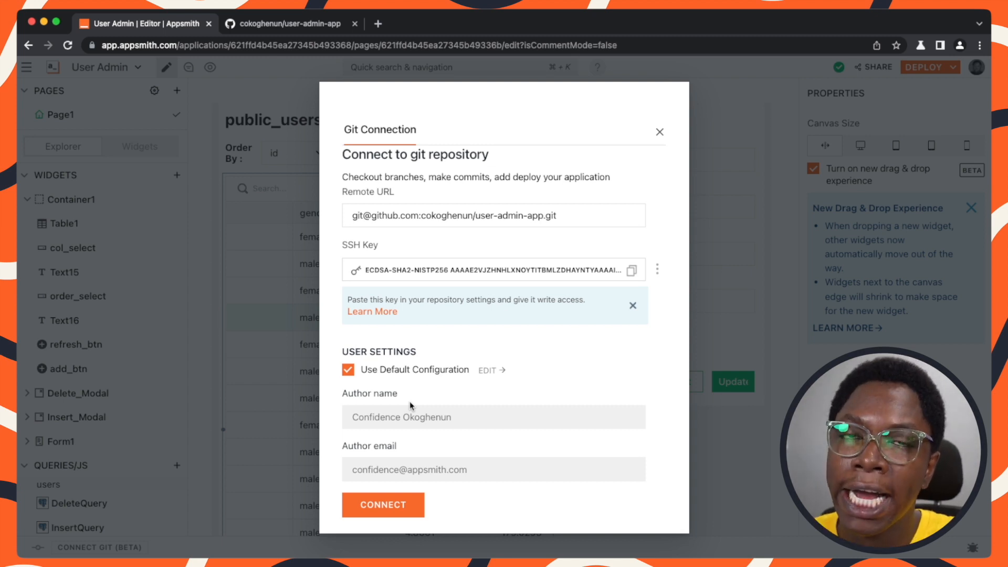
pyautogui.click(348, 370)
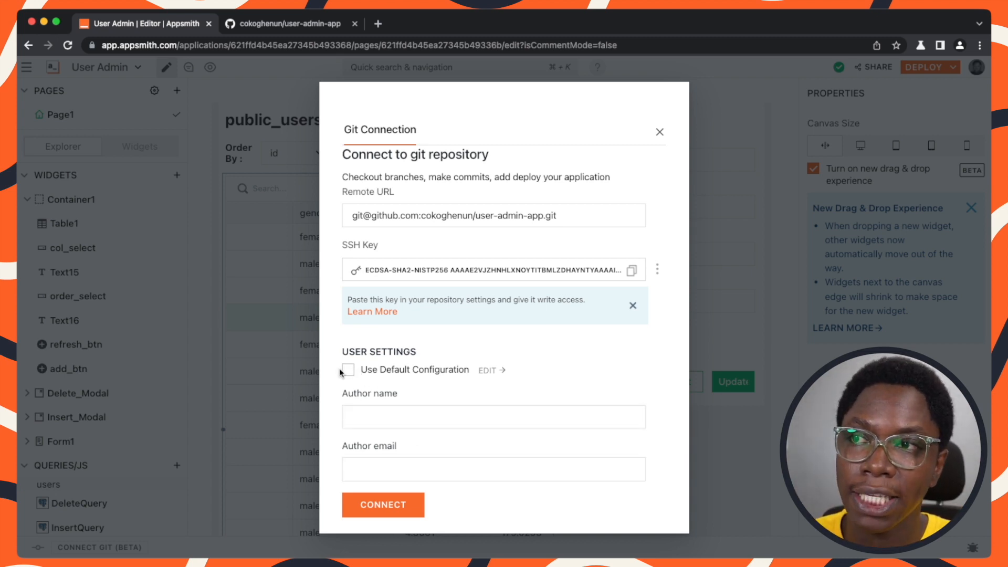
pyautogui.click(347, 370)
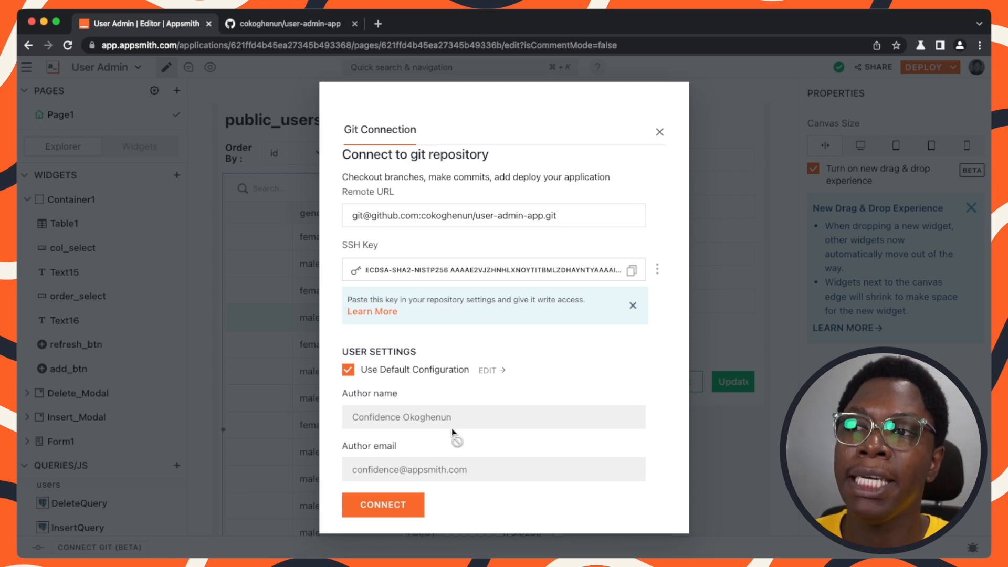
# Review the default author name and email in the Git connection's user settings.
pyautogui.moveTo(351, 415); pyautogui.dragTo(466, 432)
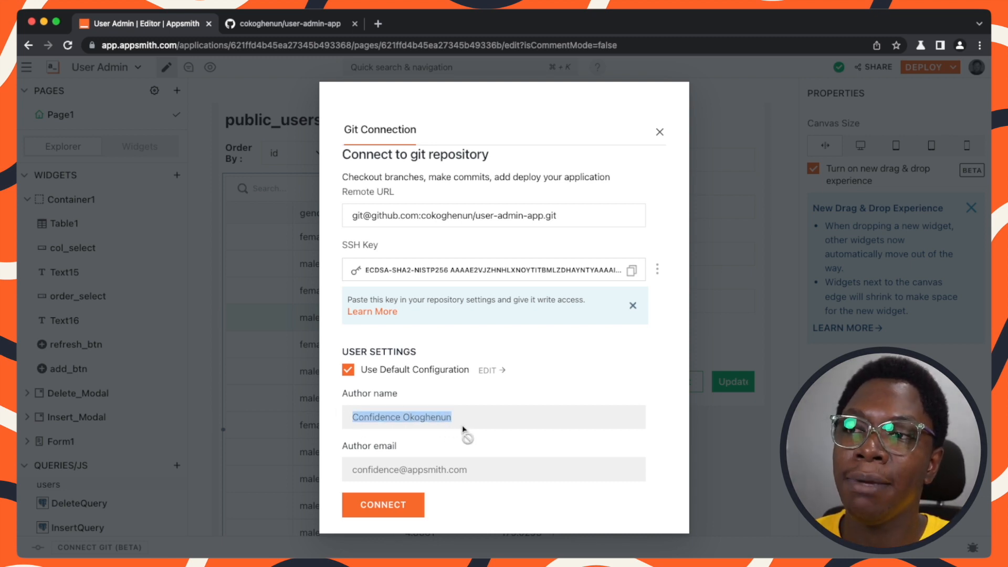
pyautogui.moveTo(351, 470); pyautogui.dragTo(454, 480)
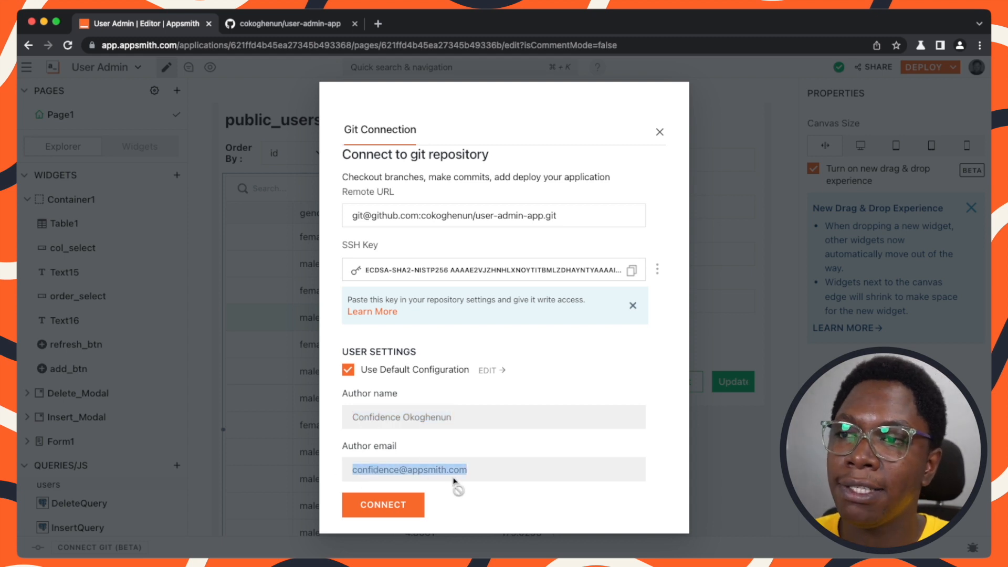
pyautogui.click(483, 468)
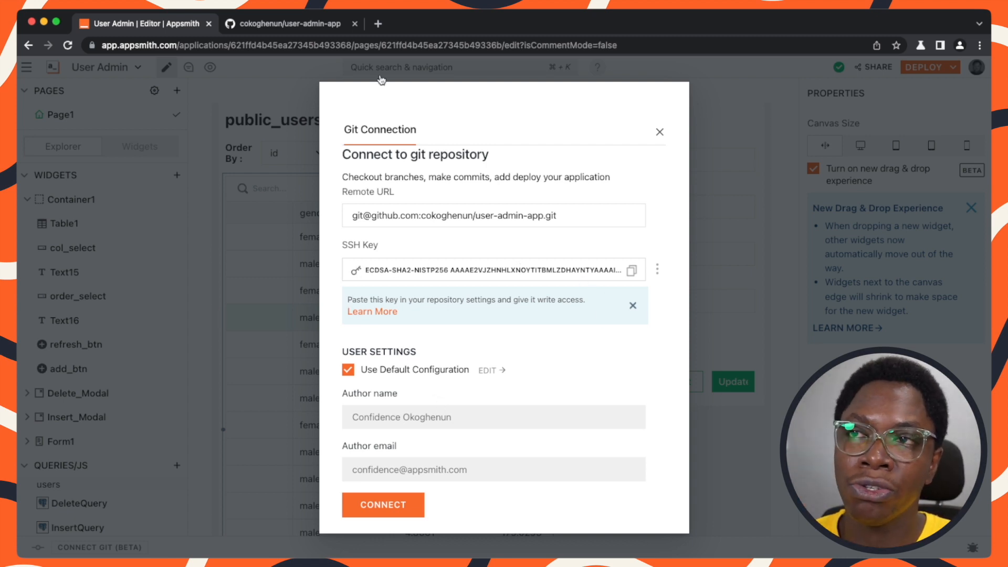
# In the GitHub repository's settings, start adding a new deploy key titled appsmith.
pyautogui.click(297, 23)
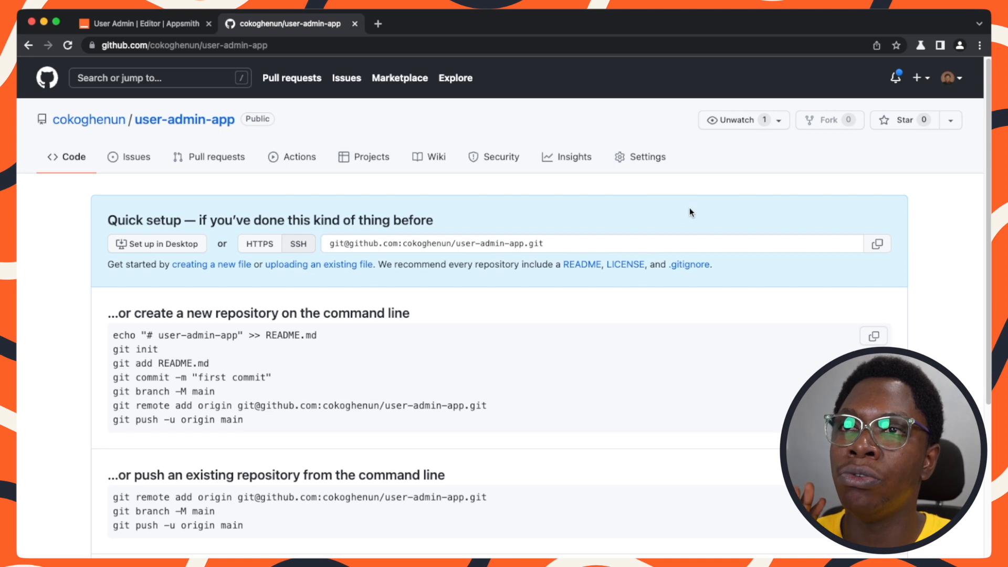
pyautogui.click(645, 159)
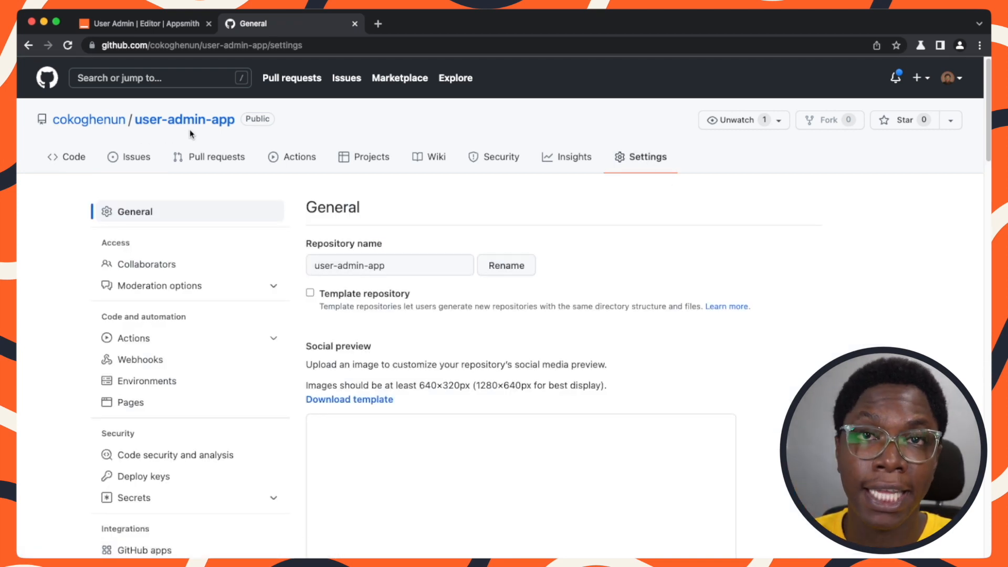
pyautogui.scroll(-2, 140, 293)
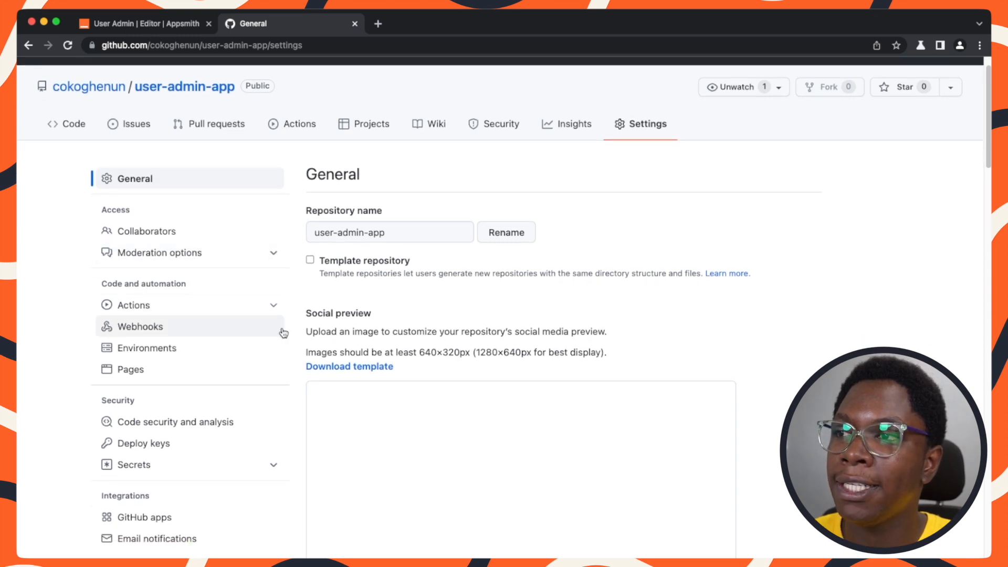
pyautogui.click(151, 431)
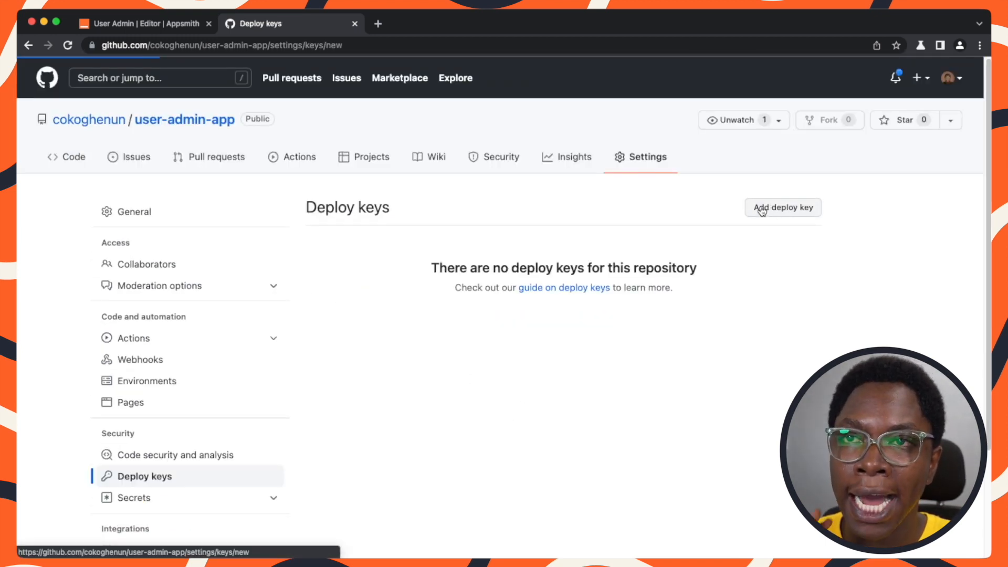
pyautogui.click(772, 209)
pyautogui.click(426, 264)
pyautogui.click(354, 295)
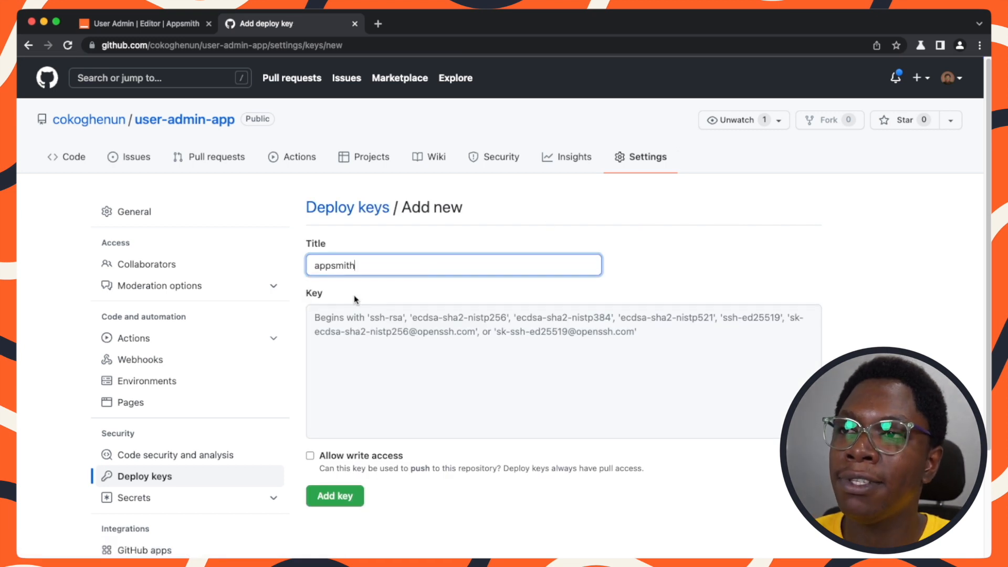
# Paste the generated SSH key into the deploy key, allow write access, and add the key.
pyautogui.click(400, 338)
pyautogui.press('super+v')
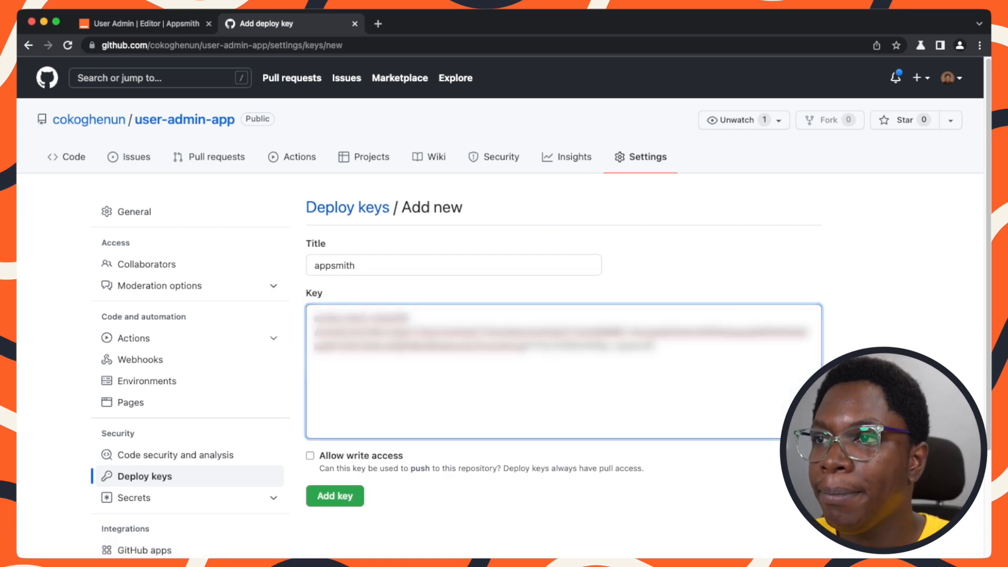
pyautogui.scroll(-1, 504, 308)
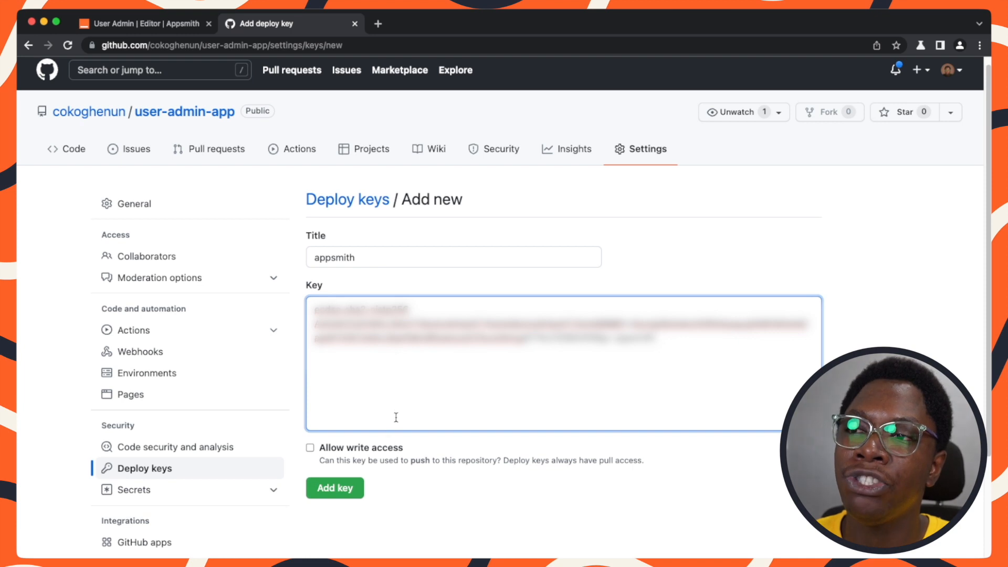
pyautogui.scroll(-5, 396, 417)
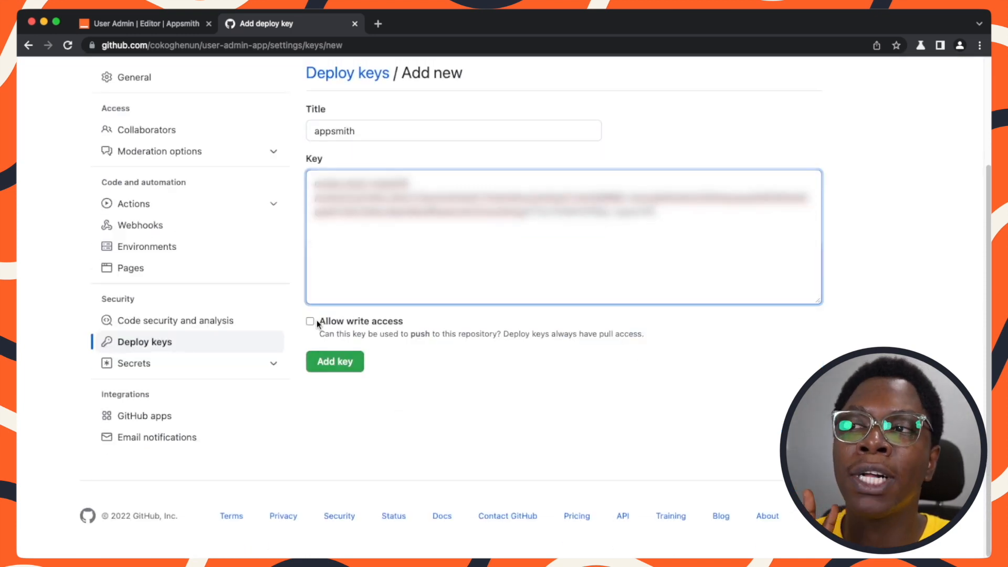
pyautogui.click(309, 322)
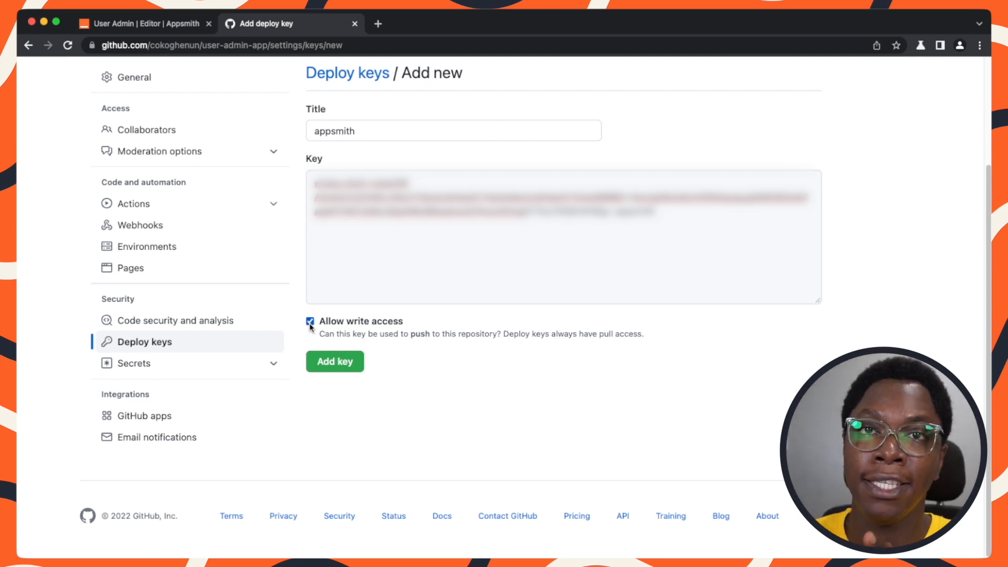
pyautogui.click(335, 361)
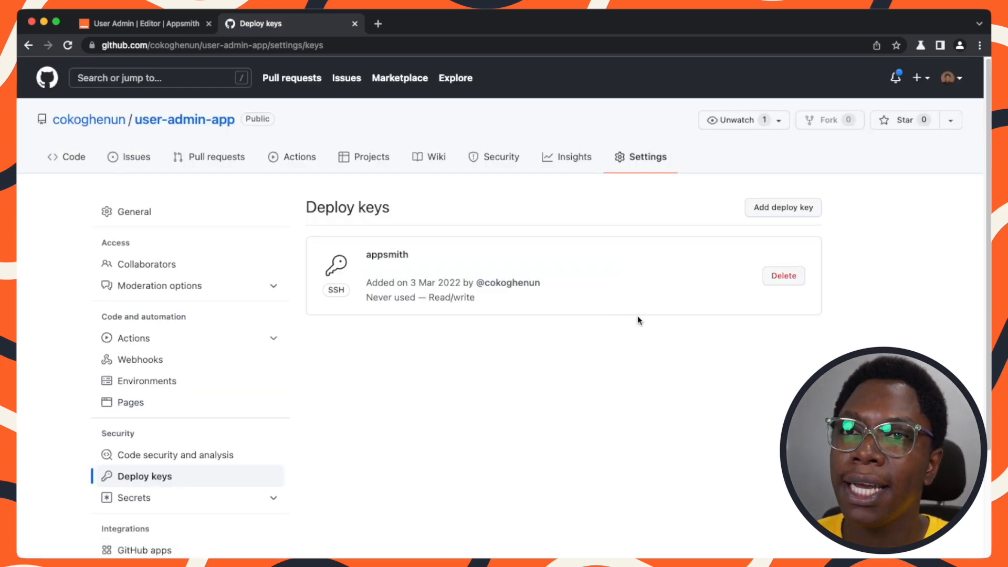
# Return to the app editor and connect the app to the Git repository.
pyautogui.click(185, 23)
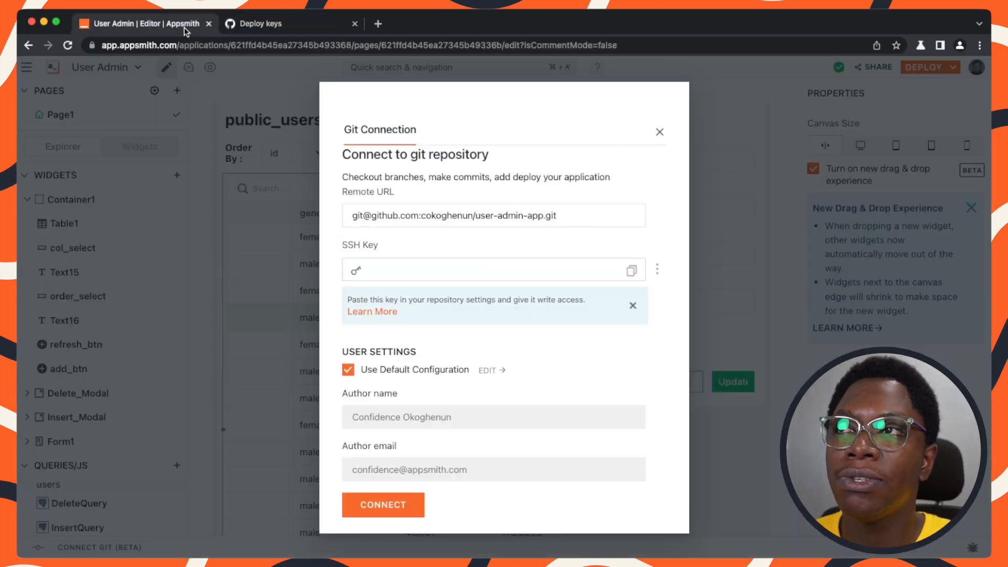
pyautogui.click(383, 505)
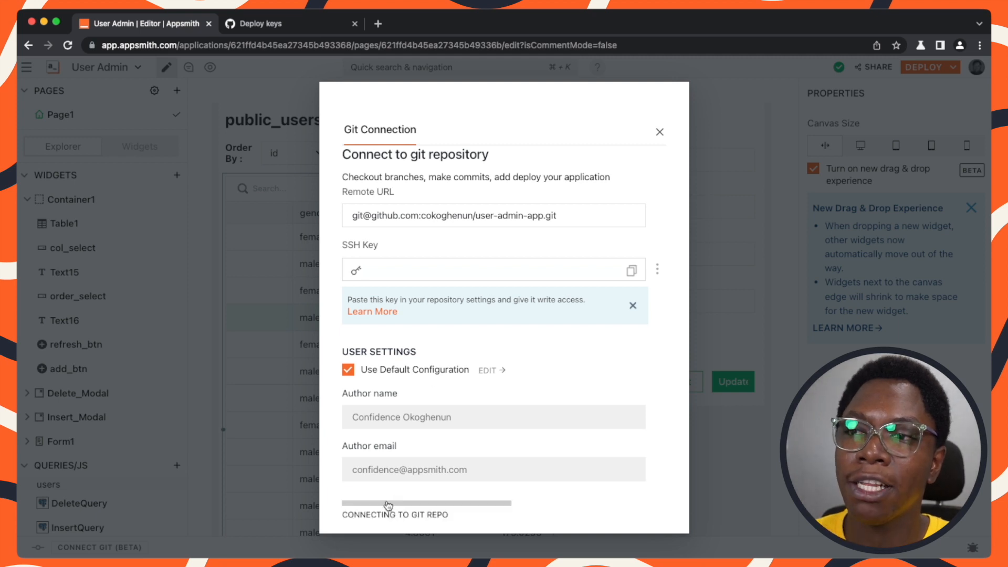
pyautogui.scroll(-1, 477, 464)
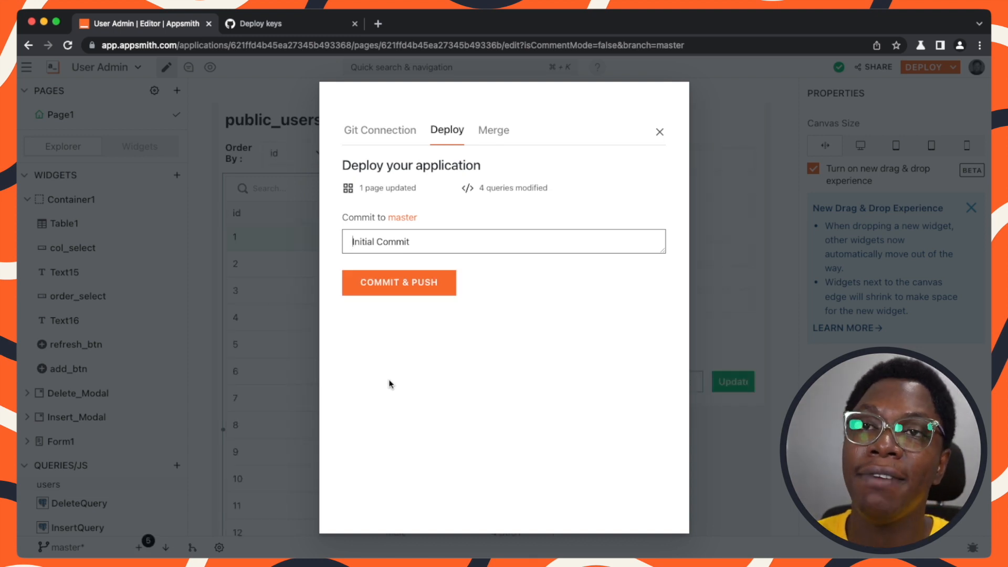
# Examine the repository's code page and README on GitHub.
pyautogui.click(332, 28)
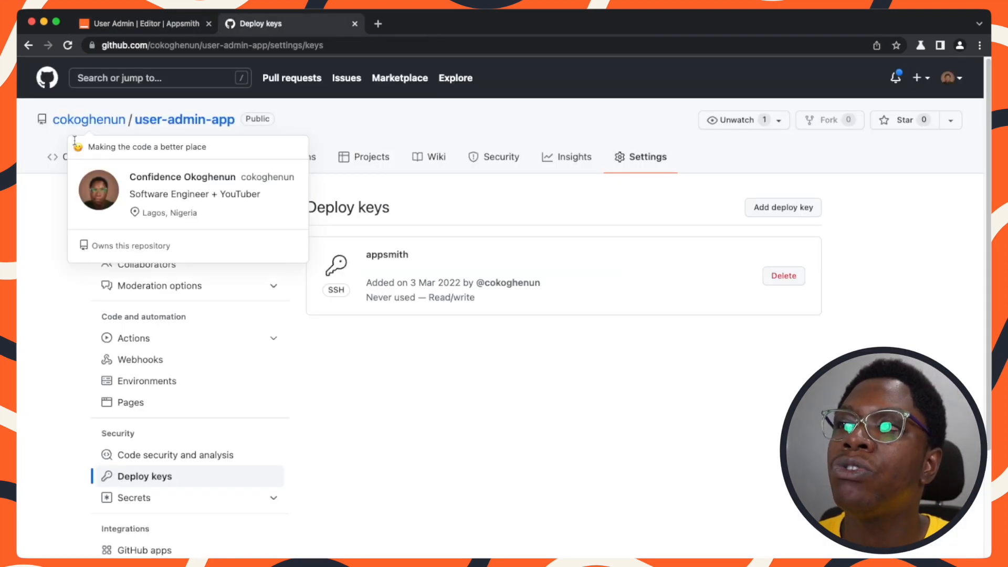
pyautogui.click(86, 160)
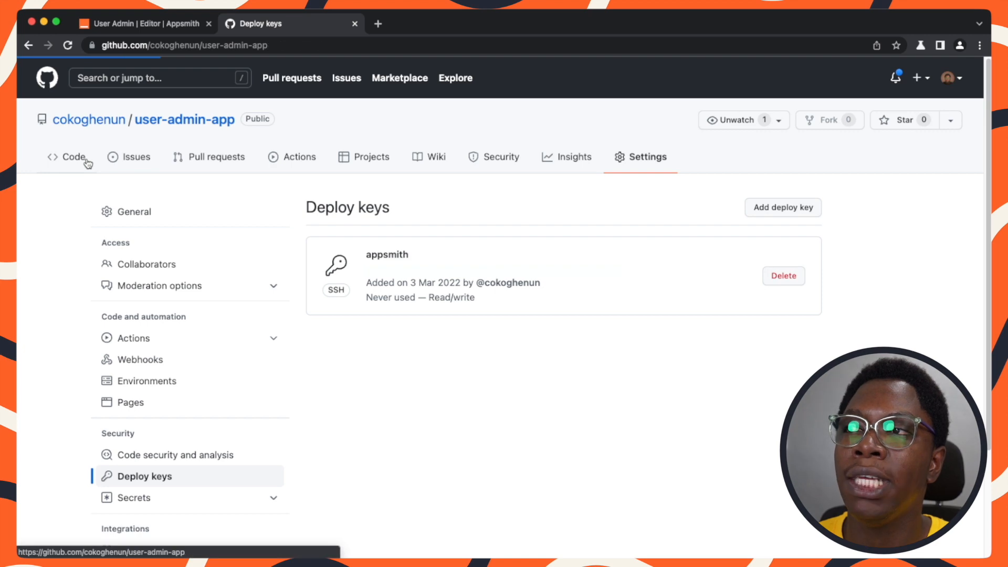
pyautogui.scroll(-1, 156, 268)
pyautogui.scroll(-4, 156, 268)
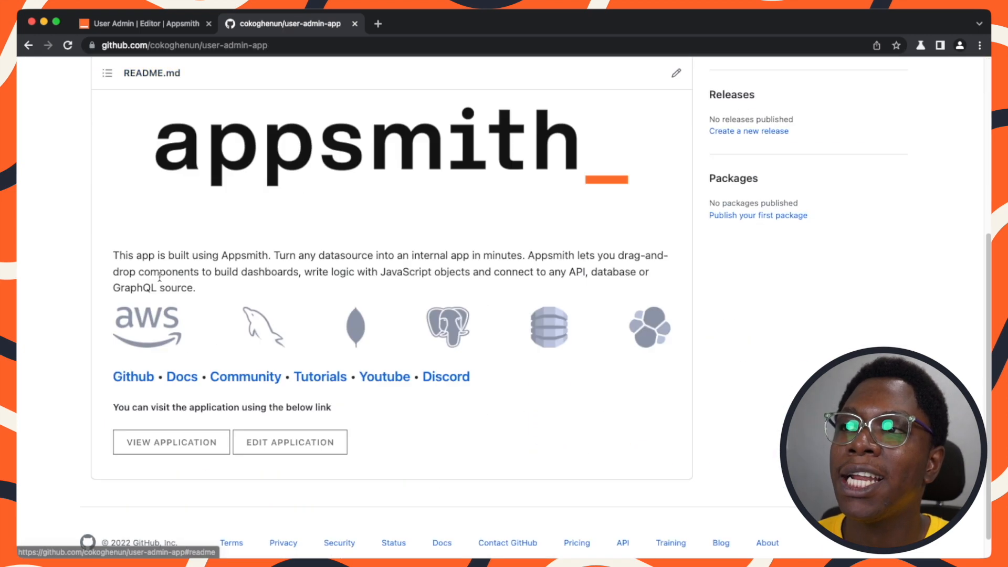
pyautogui.scroll(3, 117, 218)
pyautogui.scroll(-2, 119, 207)
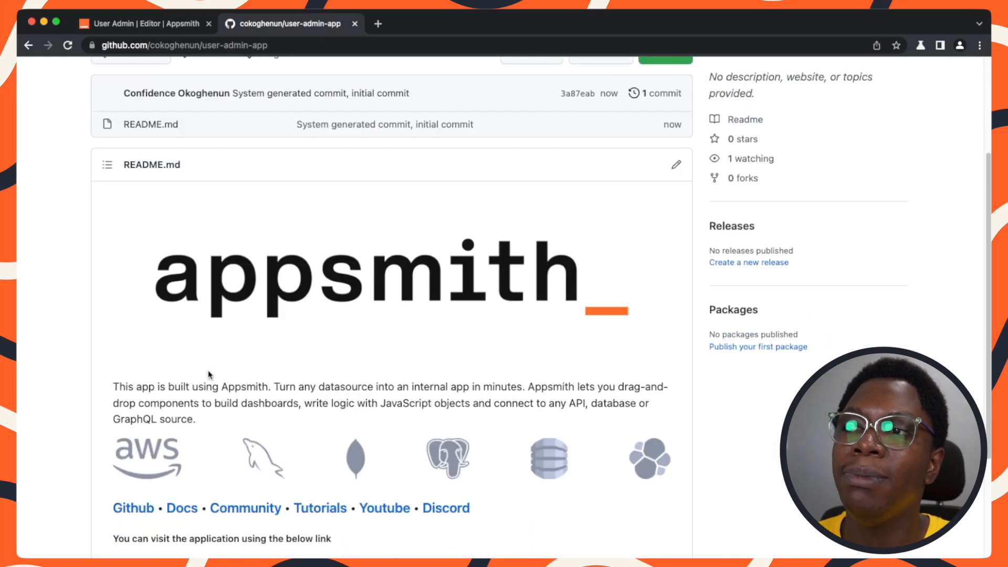
pyautogui.scroll(-3, 209, 378)
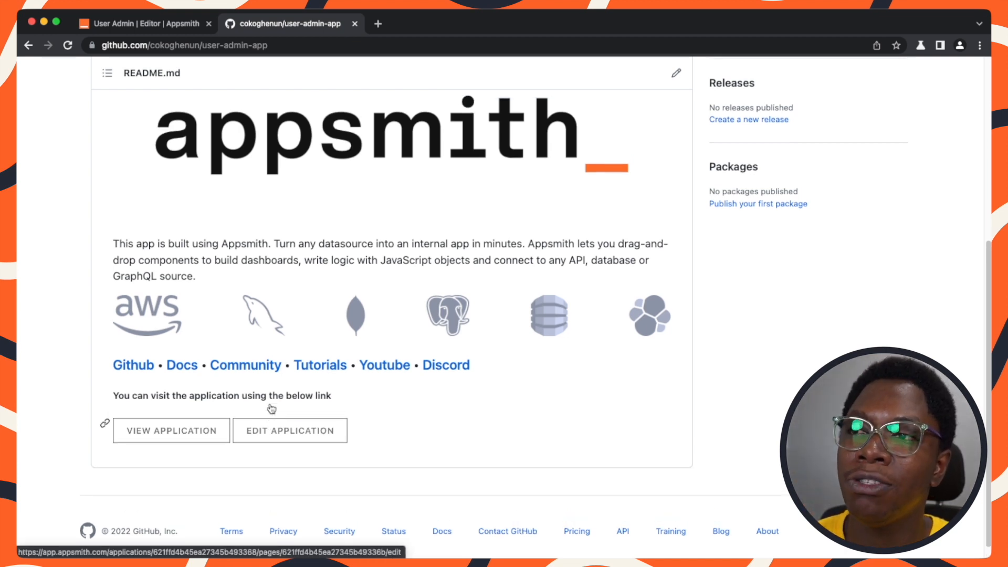
pyautogui.scroll(3, 269, 403)
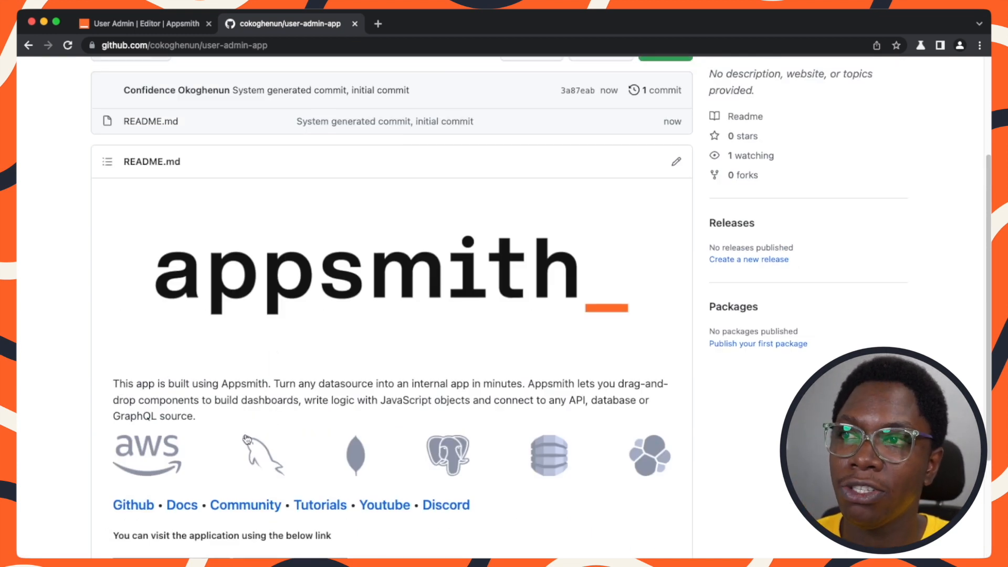
pyautogui.scroll(3, 320, 354)
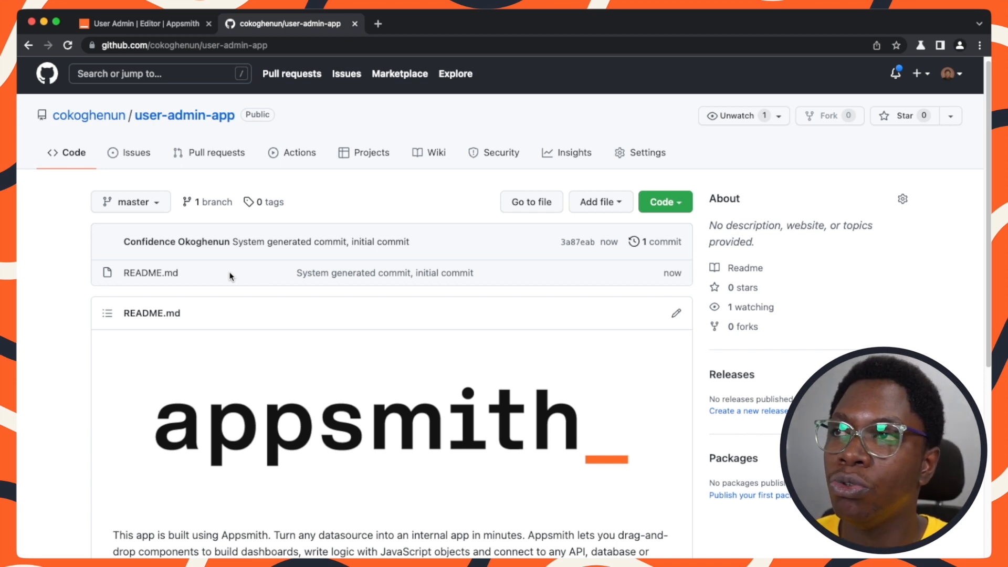
# Set the commit message to "chore: Initial commit" and commit and push the app to master.
pyautogui.click(168, 27)
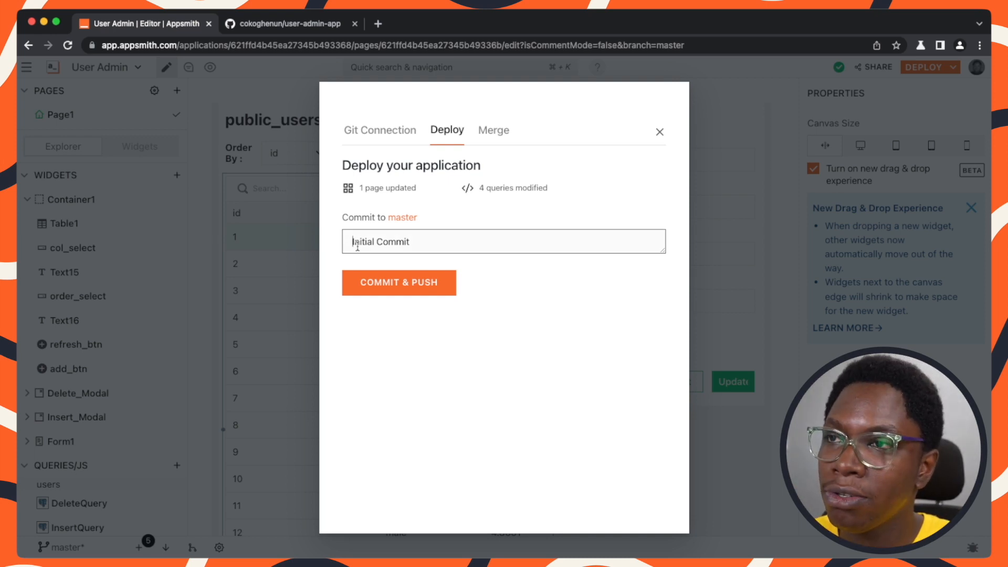
pyautogui.write('chore:')
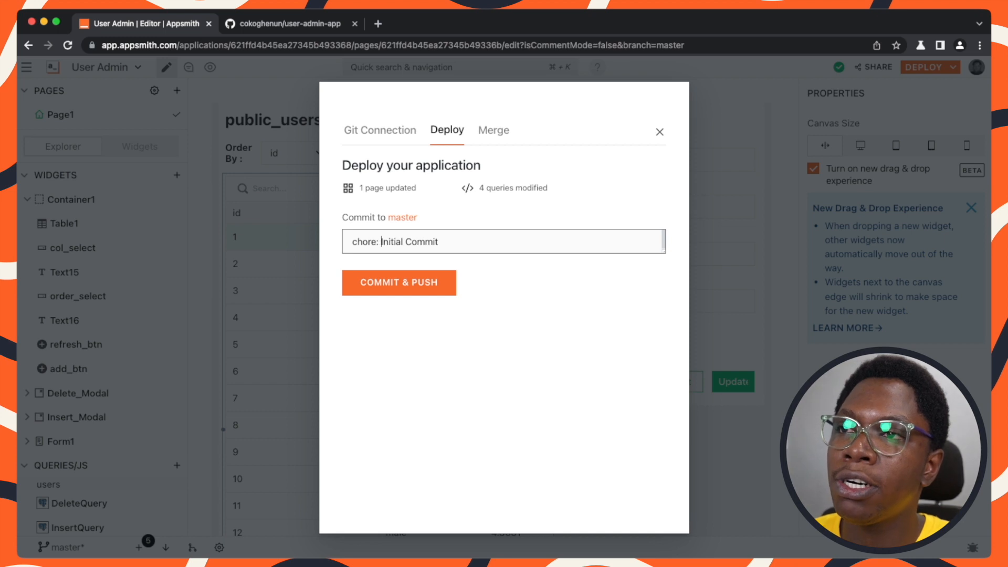
pyautogui.doubleClick(410, 241)
pyautogui.write('commit')
pyautogui.click(409, 282)
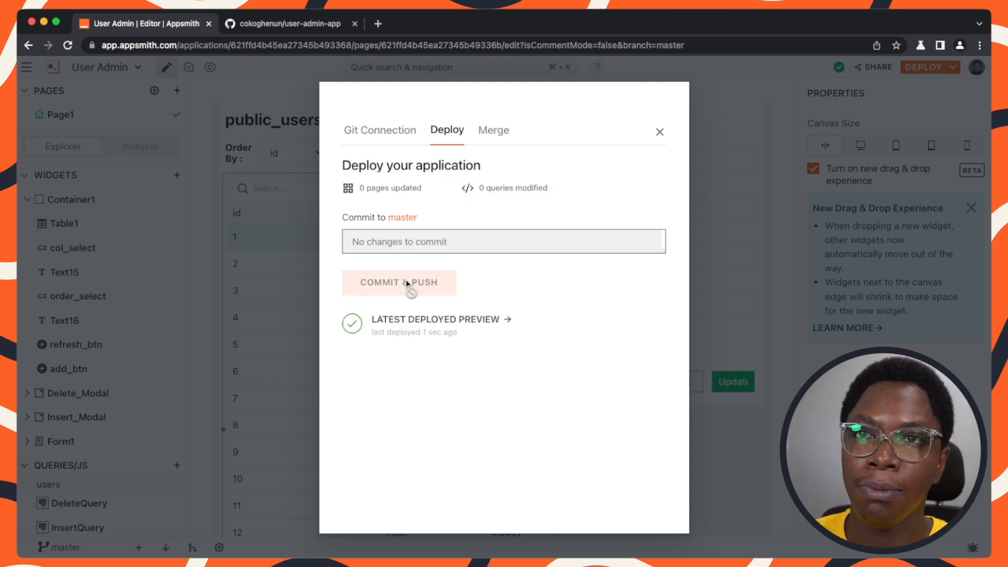
# Reload the GitHub repository page to check the pushed app files.
pyautogui.click(310, 21)
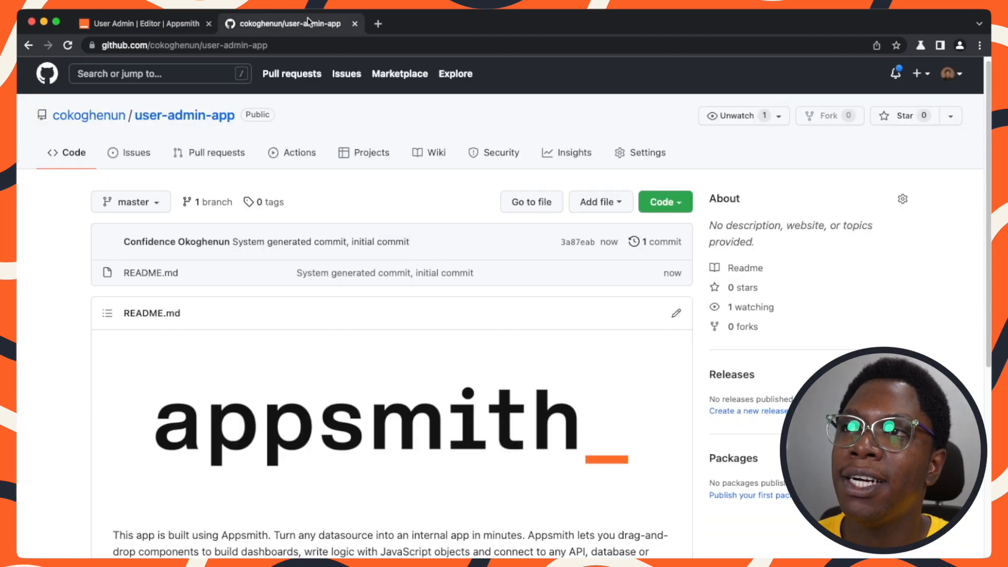
pyautogui.click(67, 48)
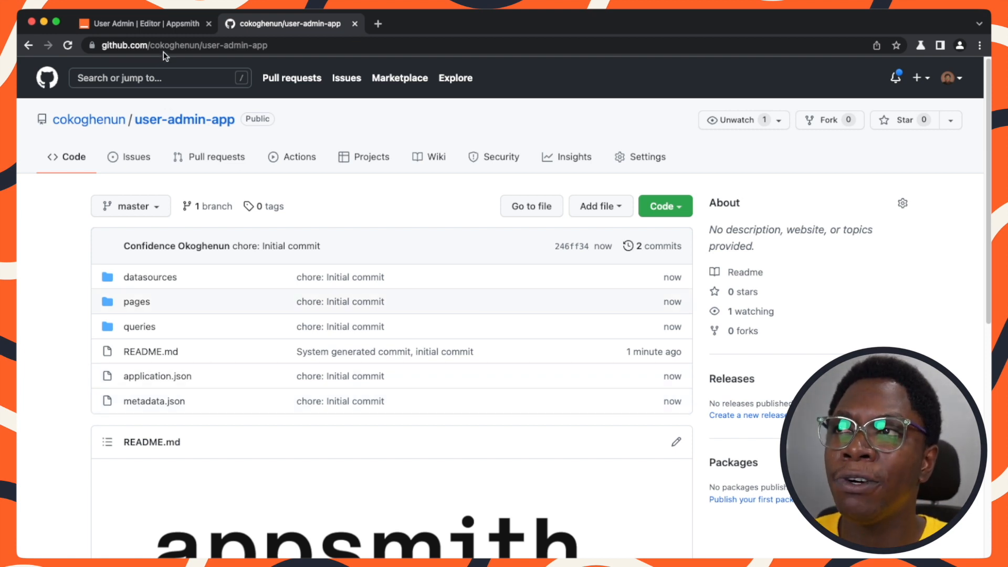
pyautogui.click(167, 30)
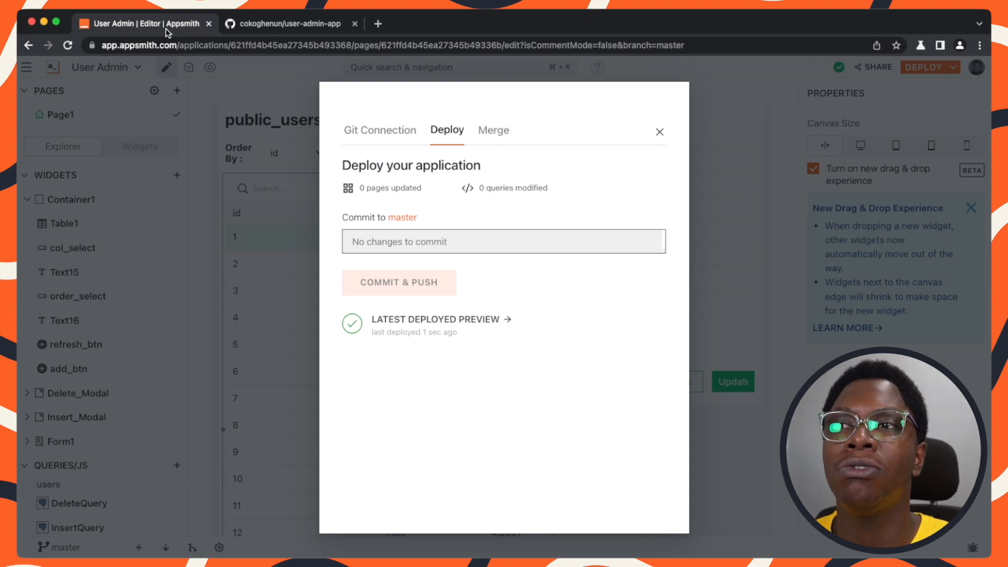
# Close the deploy dialog and move the form's Reset button to the left of its row.
pyautogui.click(660, 132)
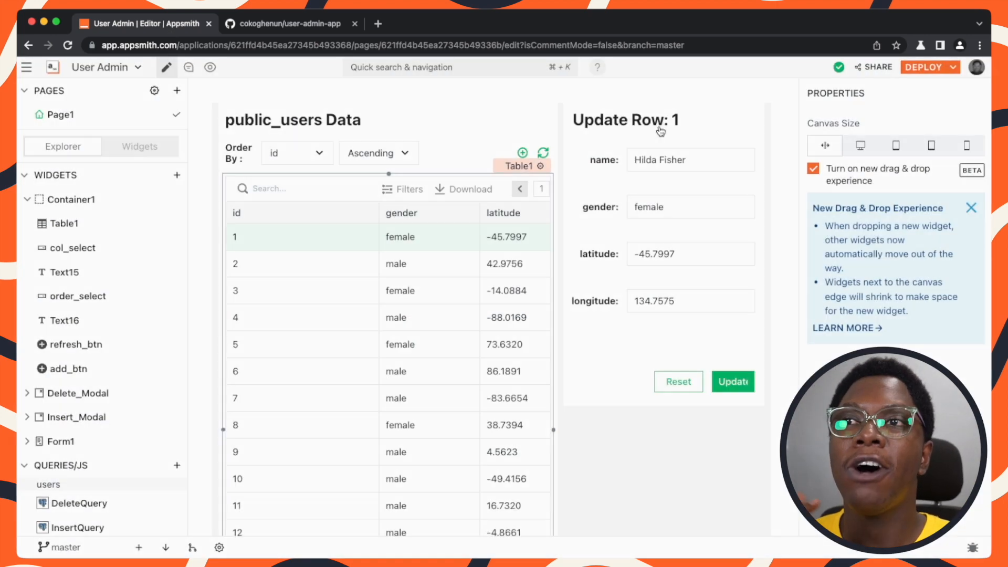
pyautogui.click(659, 126)
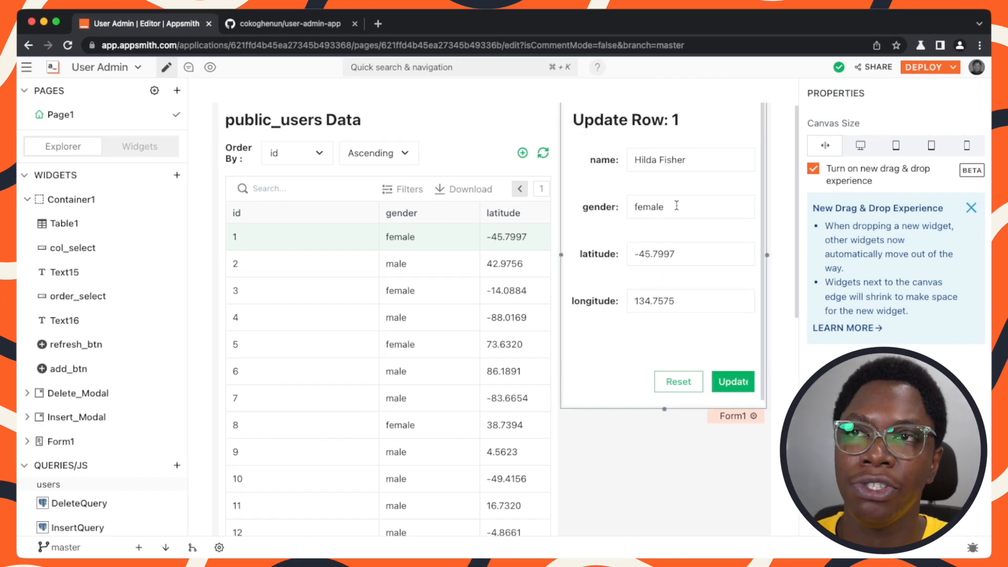
pyautogui.click(638, 334)
pyautogui.click(659, 364)
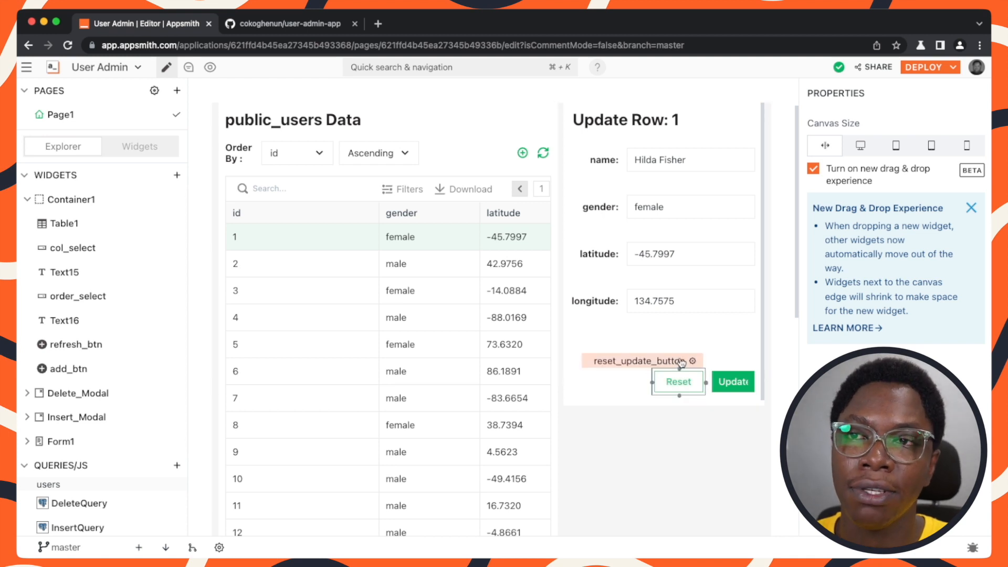
pyautogui.moveTo(680, 364); pyautogui.dragTo(592, 373)
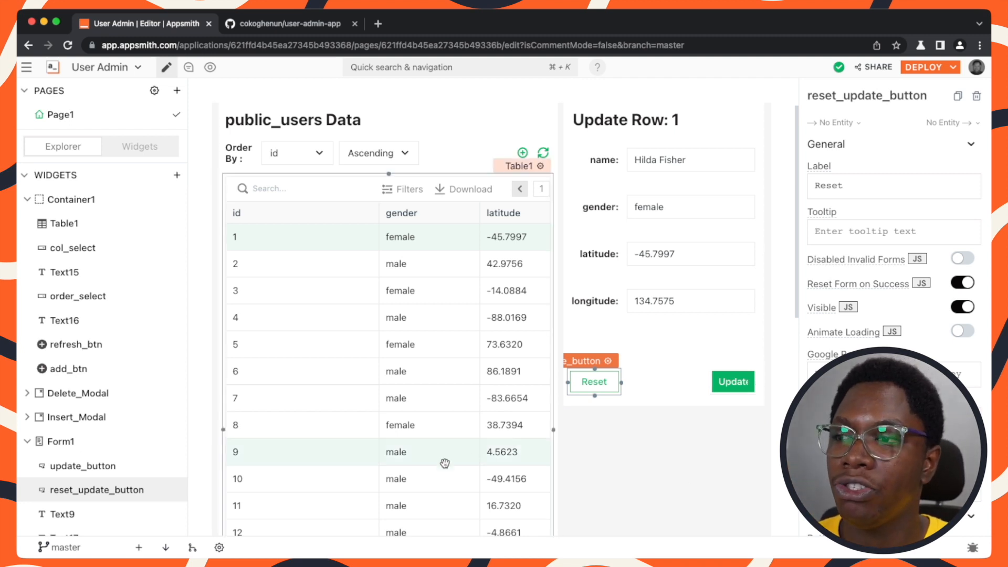
# Commit and push the button change to master with the message "refactor: Moves button to left".
pyautogui.click(139, 547)
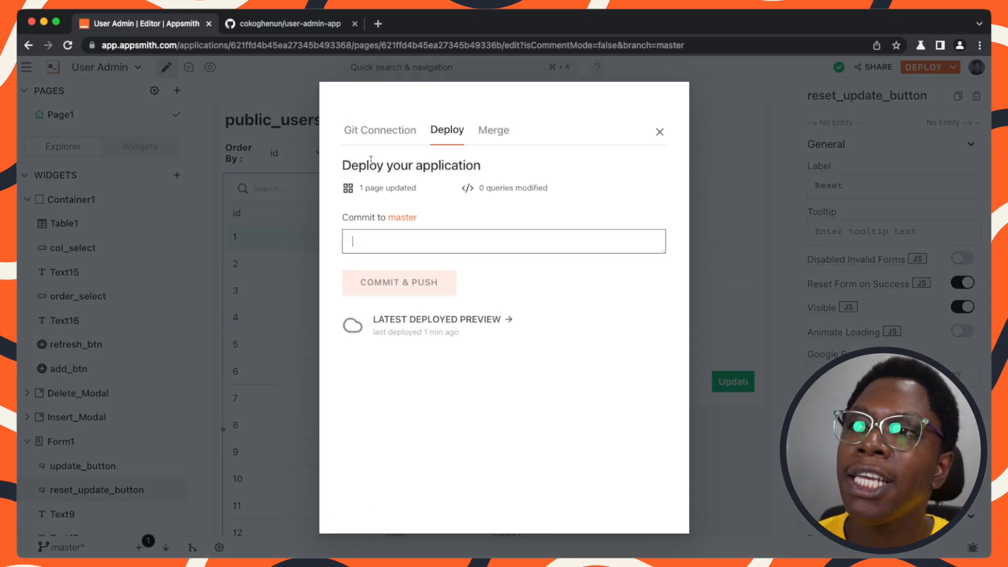
pyautogui.moveTo(359, 191); pyautogui.dragTo(418, 192)
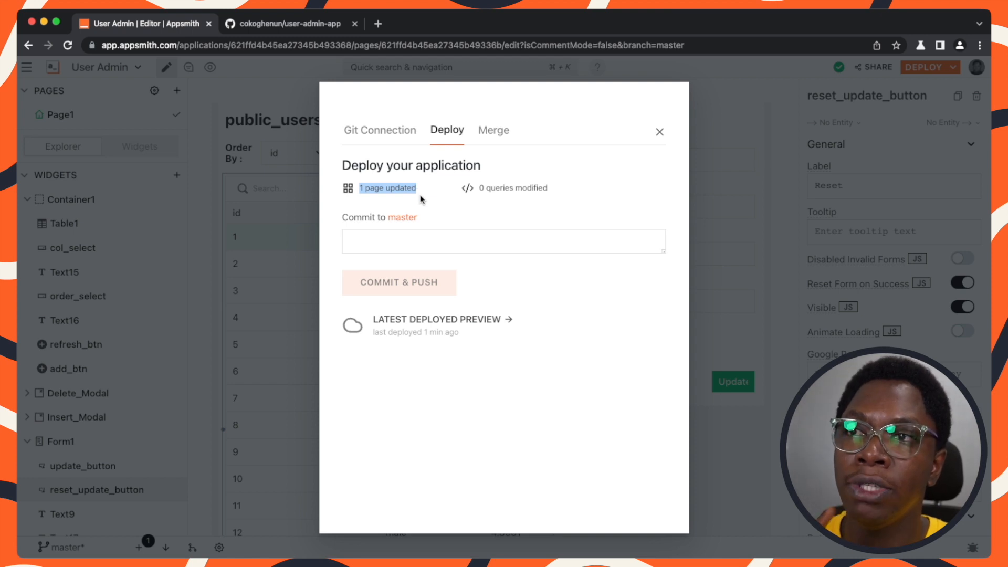
pyautogui.click(431, 235)
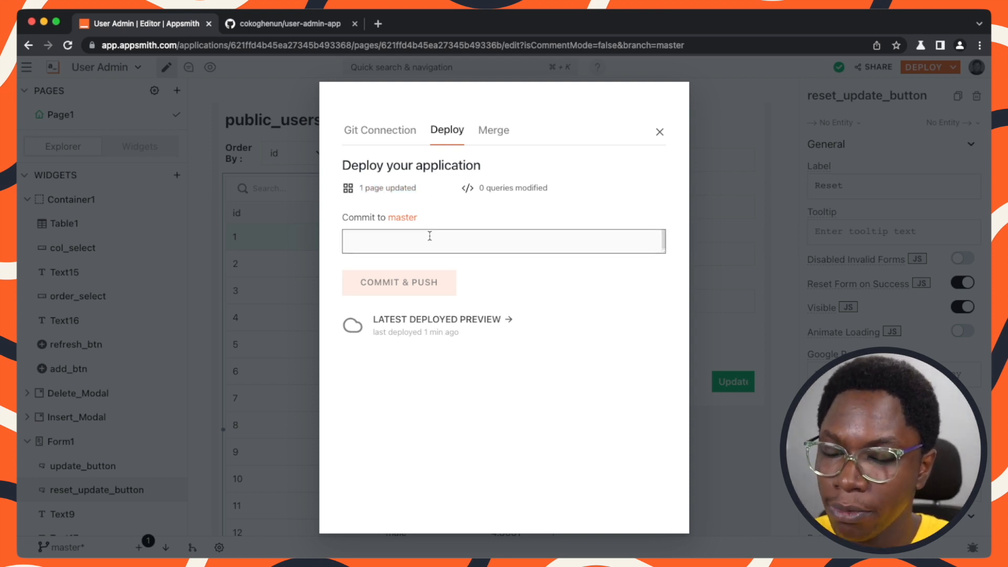
pyautogui.write('refactor: M')
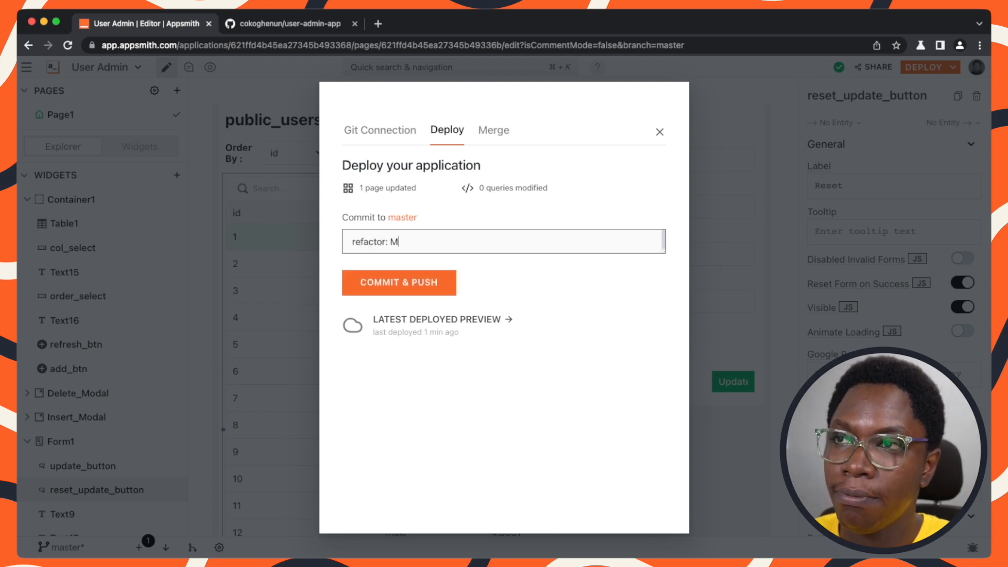
pyautogui.write('oves but')
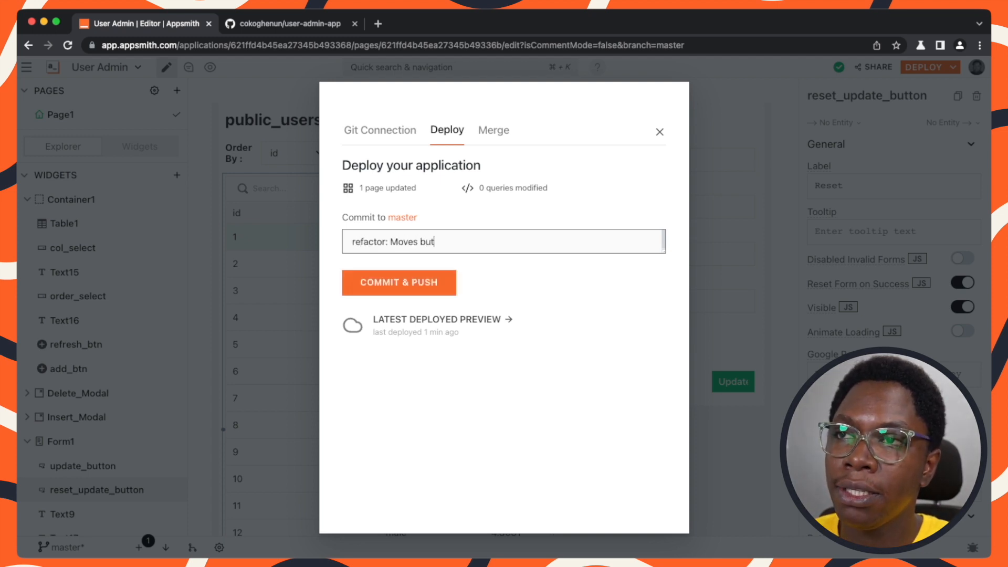
pyautogui.write('ton to left')
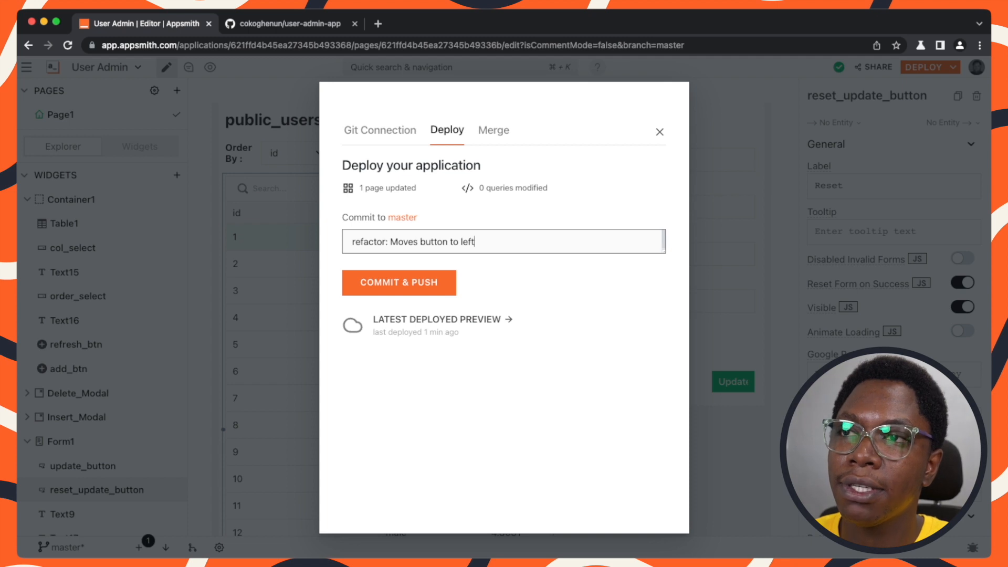
pyautogui.click(418, 283)
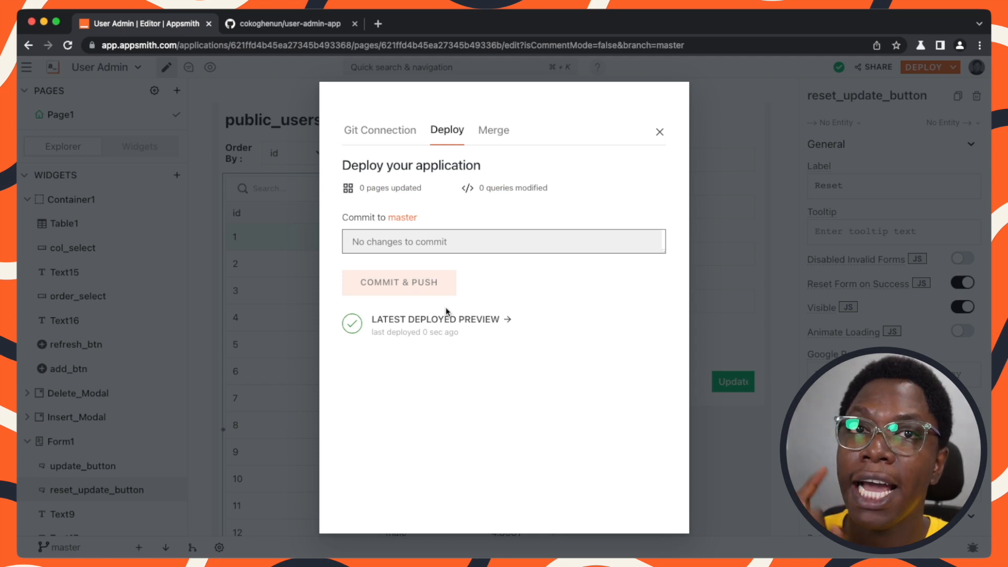
# Reload the GitHub repository page and examine the latest commit on the pages folder.
pyautogui.click(263, 23)
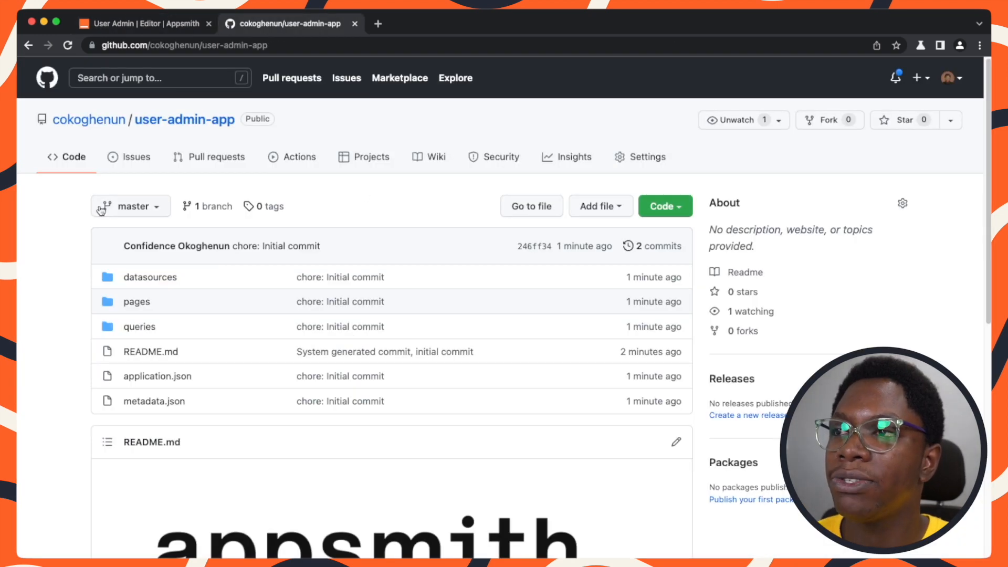
pyautogui.click(68, 45)
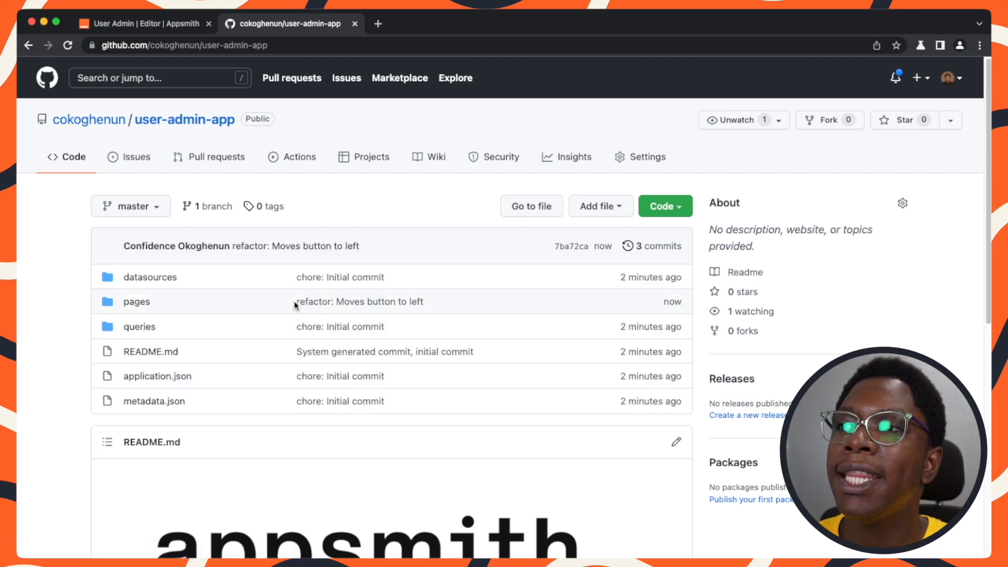
pyautogui.moveTo(434, 306); pyautogui.dragTo(292, 311)
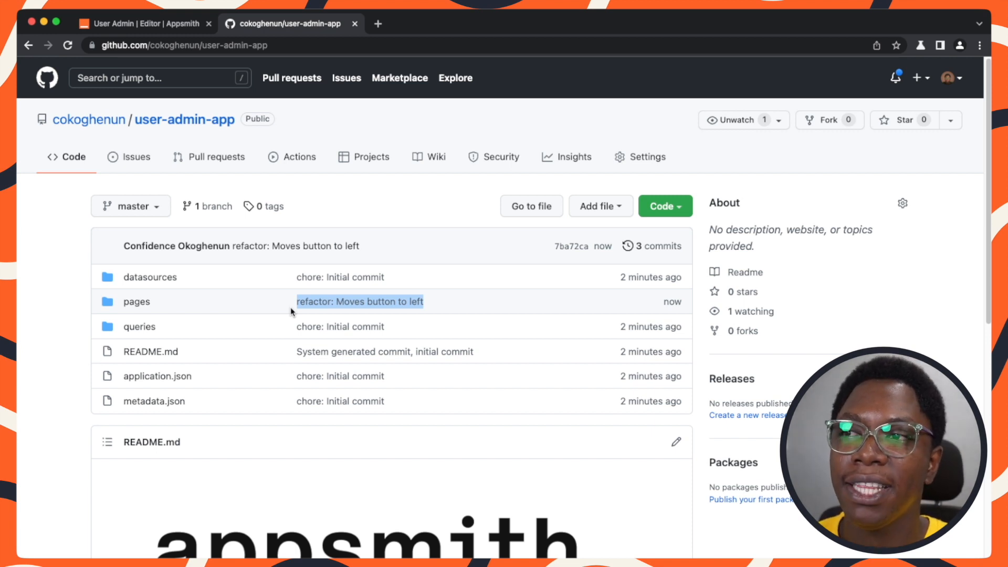
pyautogui.click(33, 311)
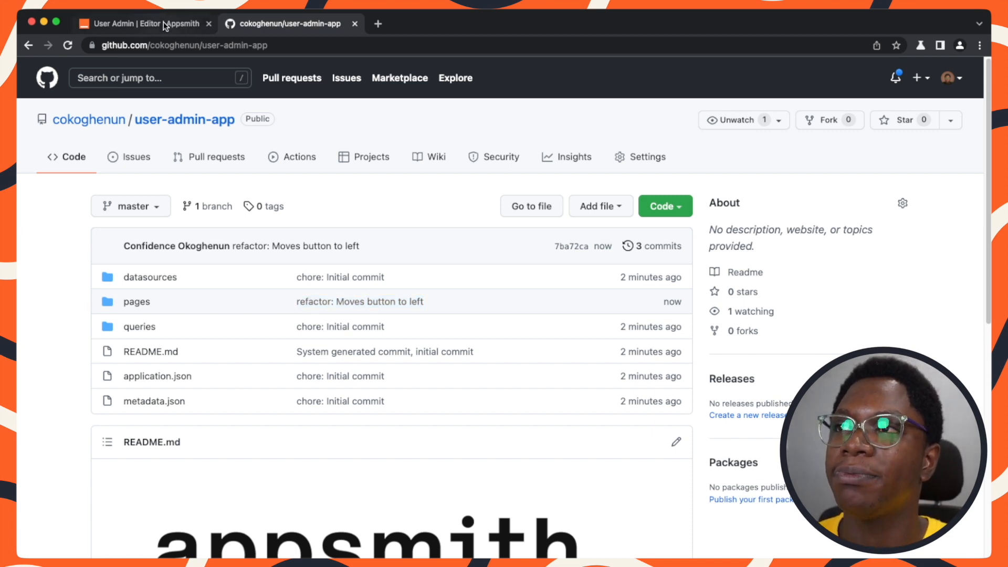
# Close the deploy dialog and create a new branch named release from master.
pyautogui.click(152, 24)
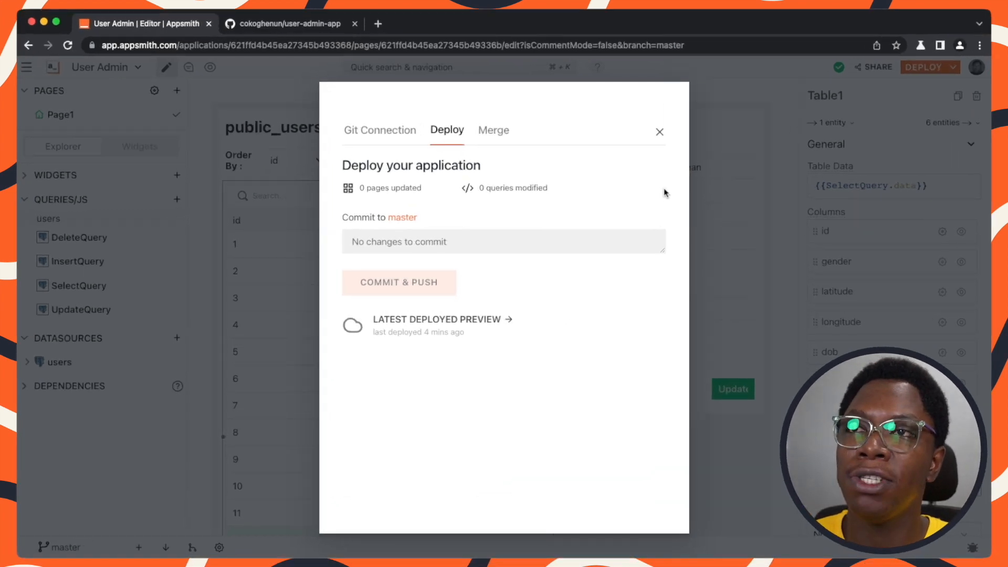
pyautogui.click(660, 133)
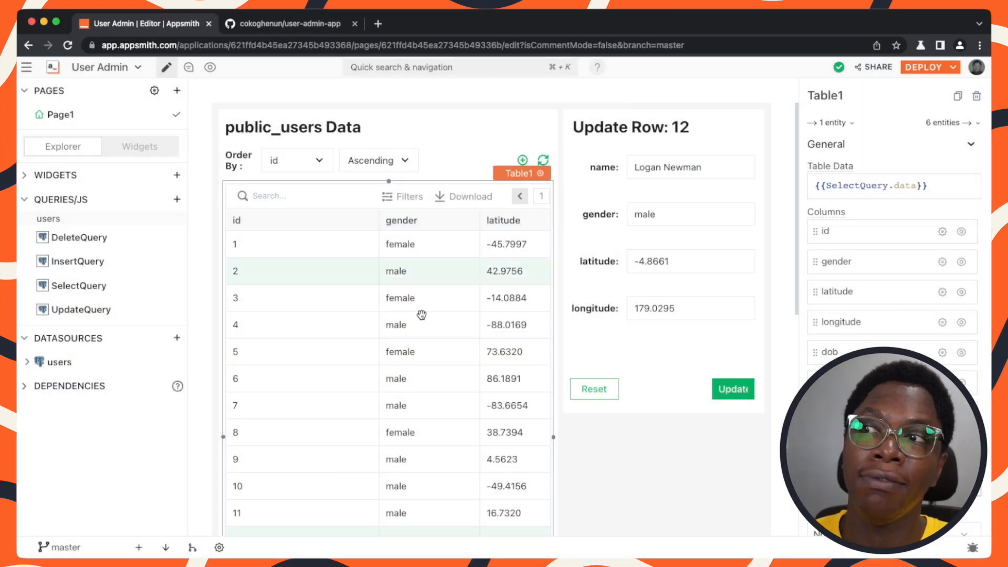
pyautogui.click(76, 549)
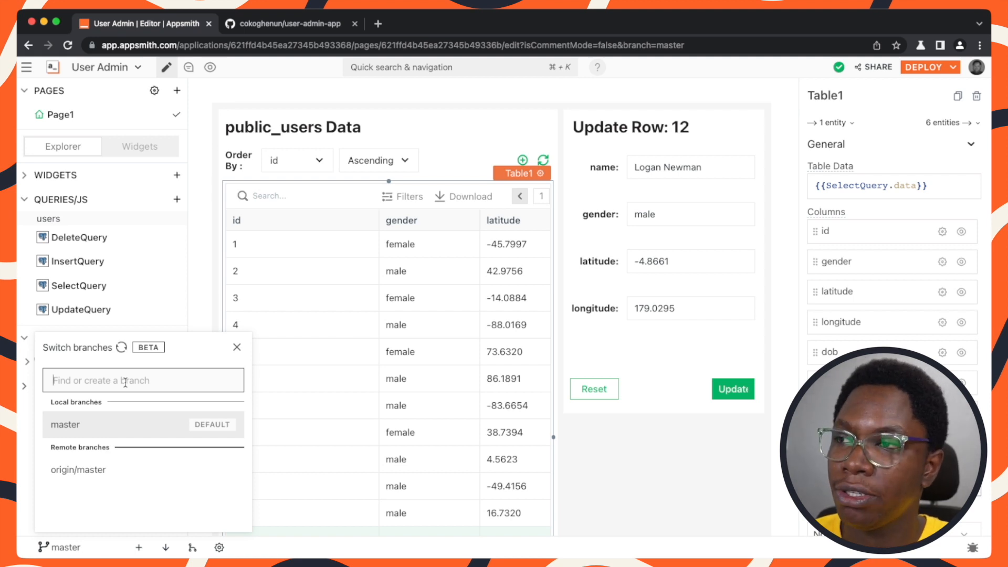
pyautogui.write('release')
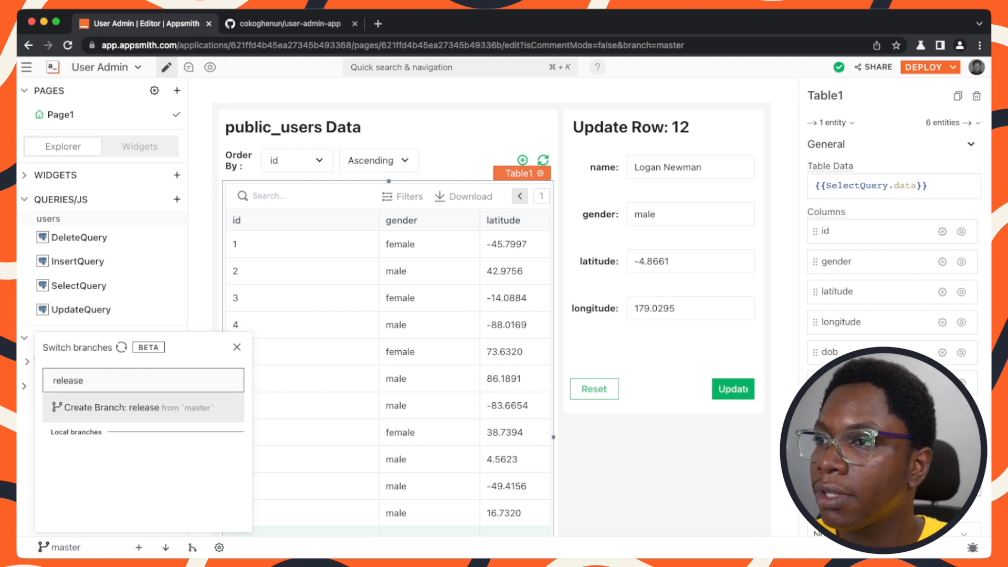
pyautogui.click(177, 414)
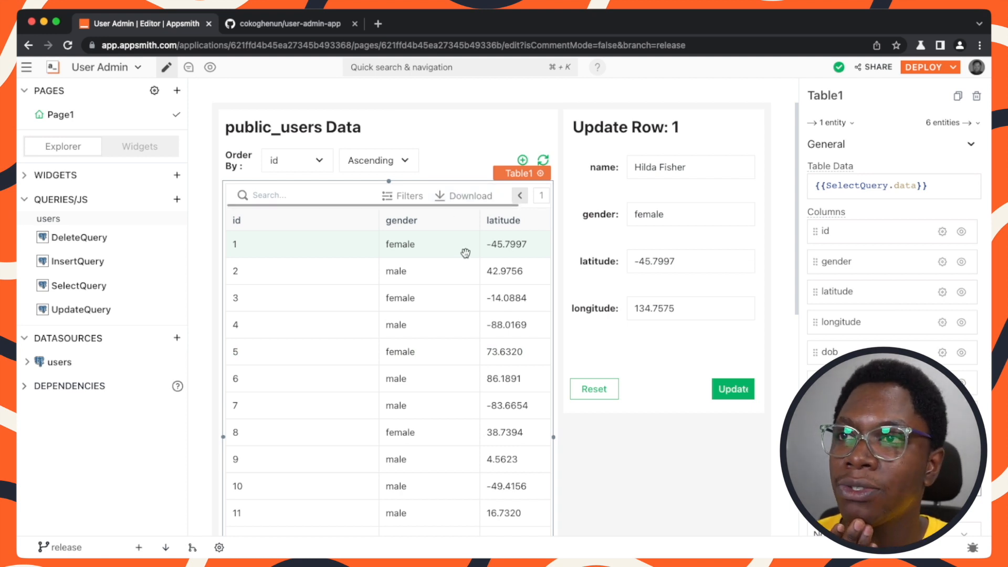
# Shorten the users table to about six rows and shrink its container to fit.
pyautogui.scroll(-5, 466, 257)
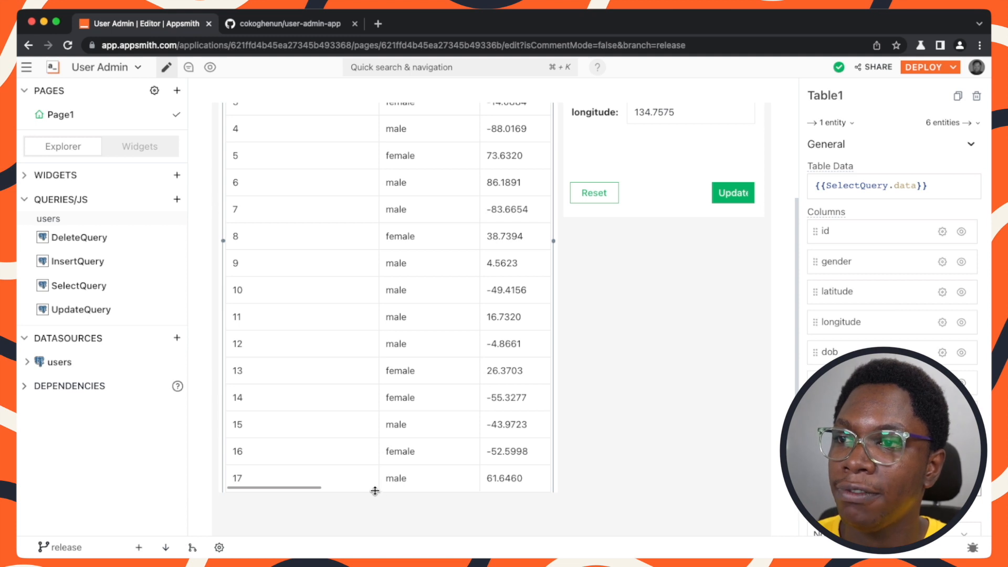
pyautogui.moveTo(375, 497); pyautogui.dragTo(394, 400)
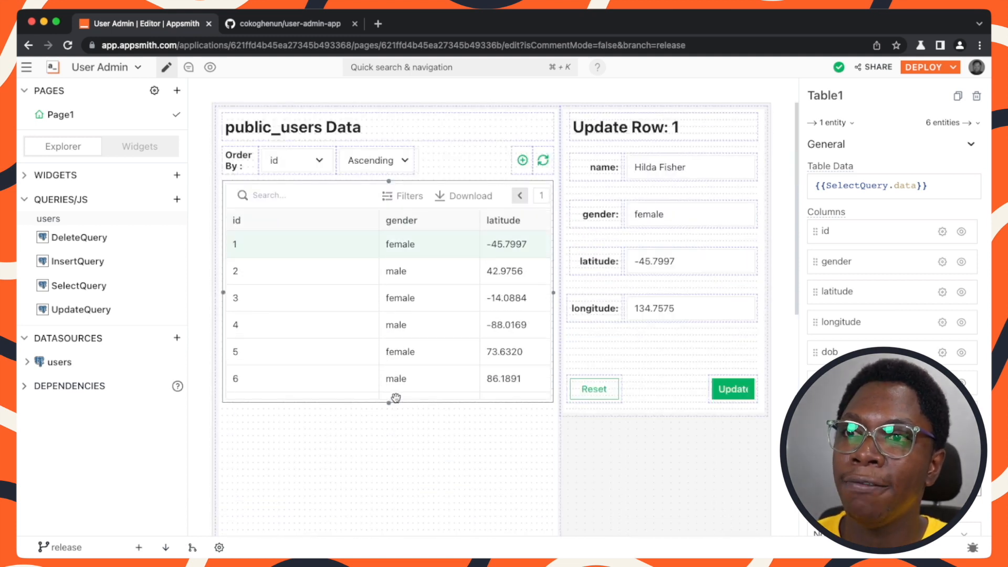
pyautogui.scroll(-5, 400, 438)
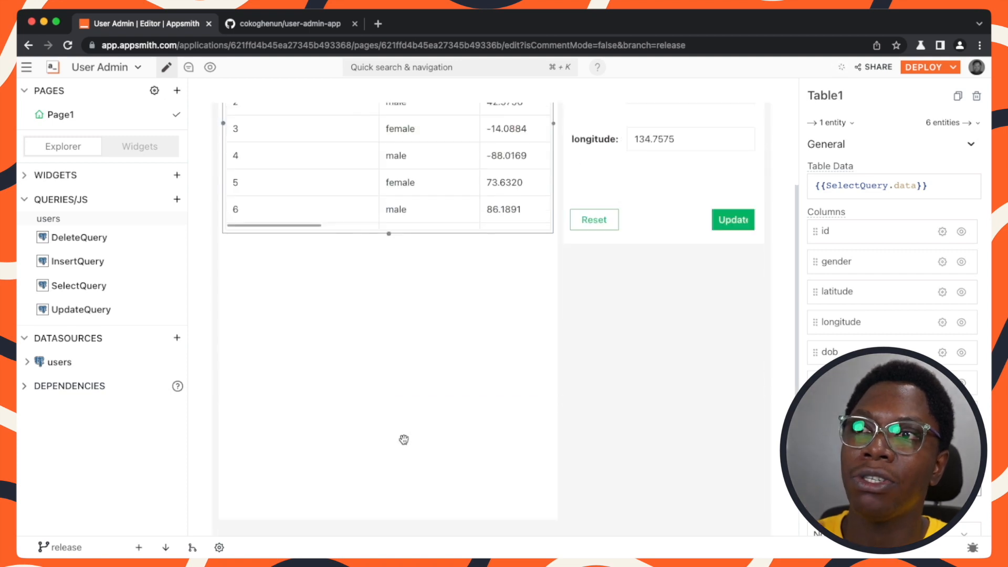
pyautogui.click(390, 520)
pyautogui.moveTo(389, 523); pyautogui.dragTo(394, 417)
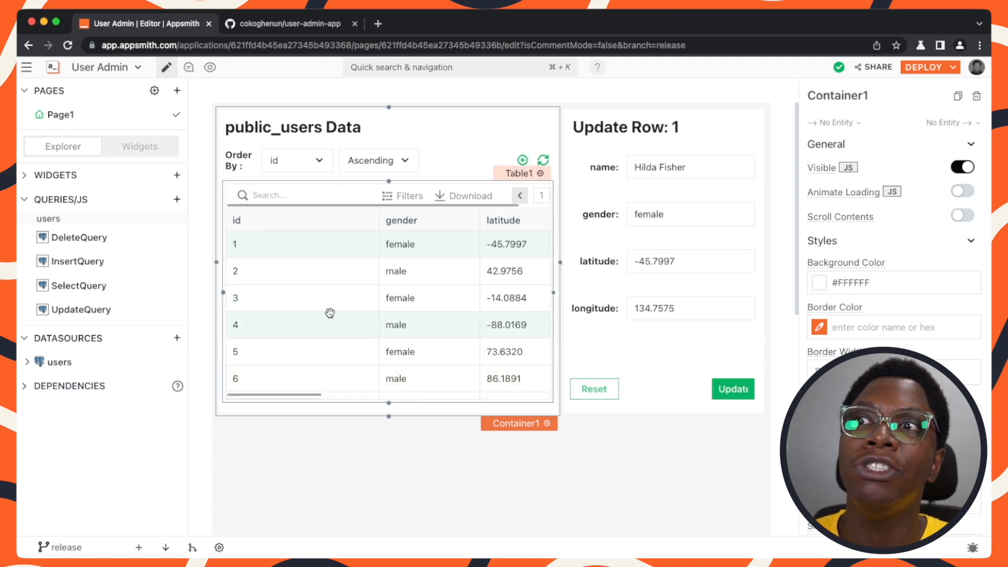
# Move the gender column before the id column and scroll through the table's columns.
pyautogui.moveTo(378, 223); pyautogui.dragTo(302, 226)
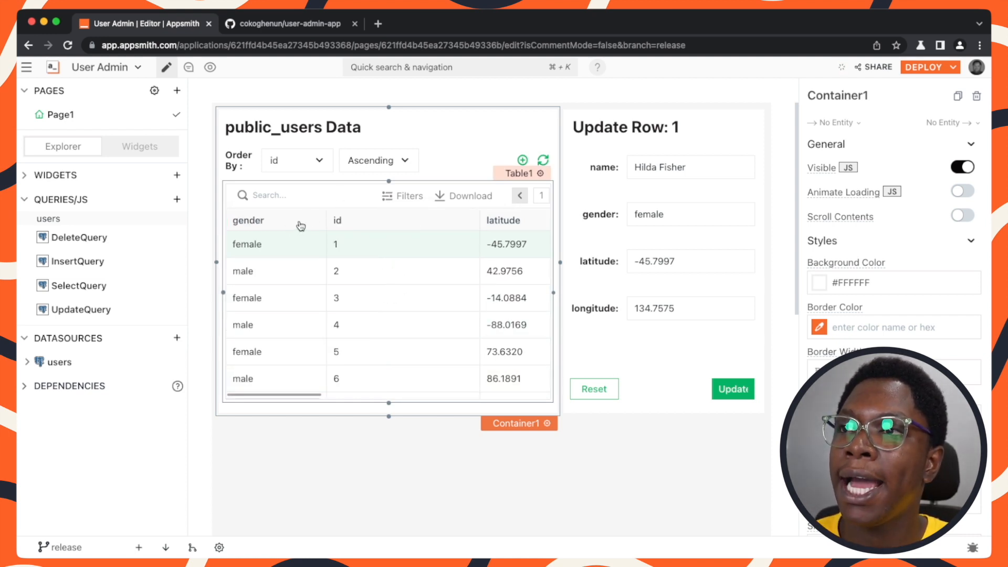
pyautogui.click(371, 321)
pyautogui.hscroll(7, 371, 321)
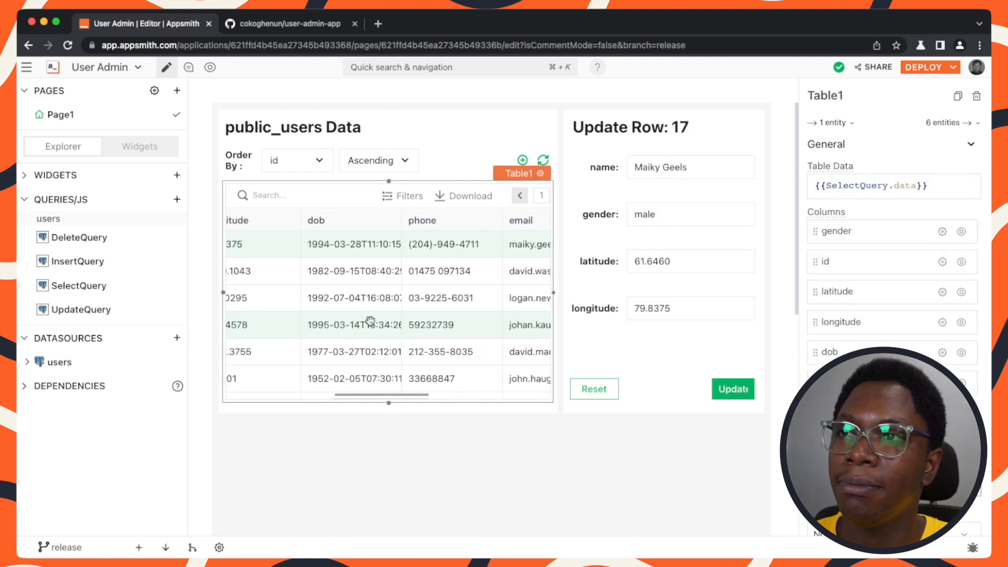
pyautogui.hscroll(5, 371, 322)
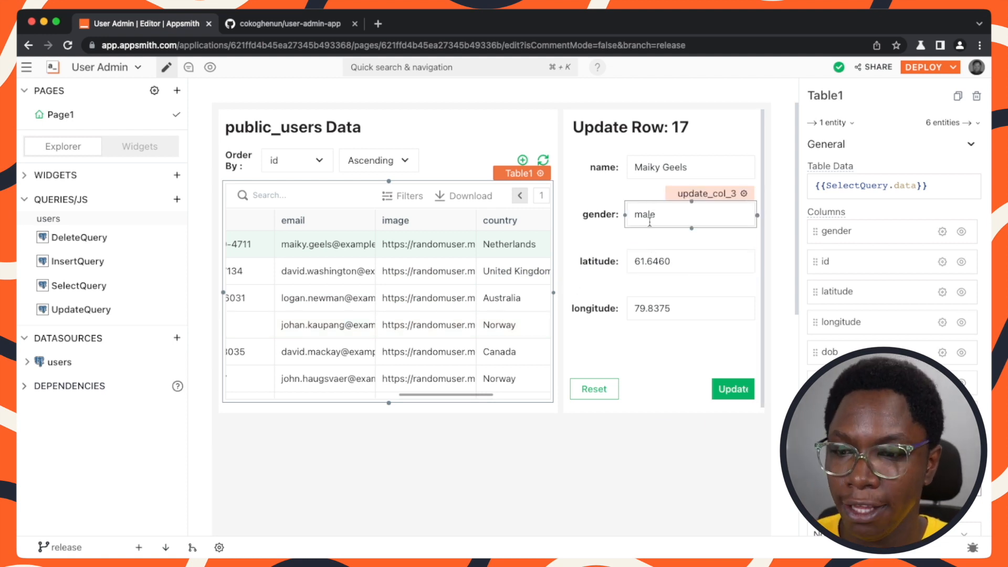
# Select the update form's labels and input fields and move them down below the title.
pyautogui.click(645, 309)
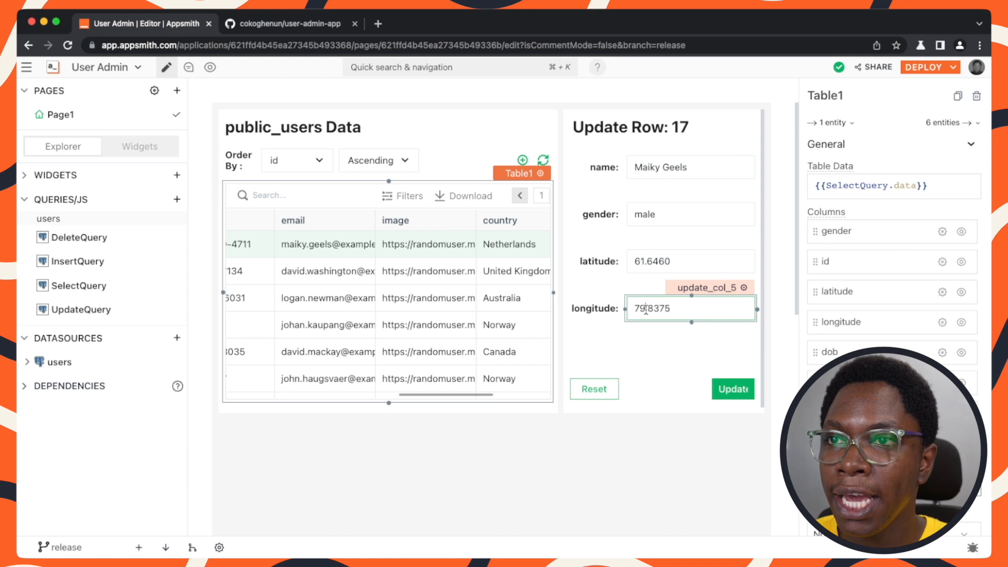
pyautogui.click(613, 339)
pyautogui.press('super+a')
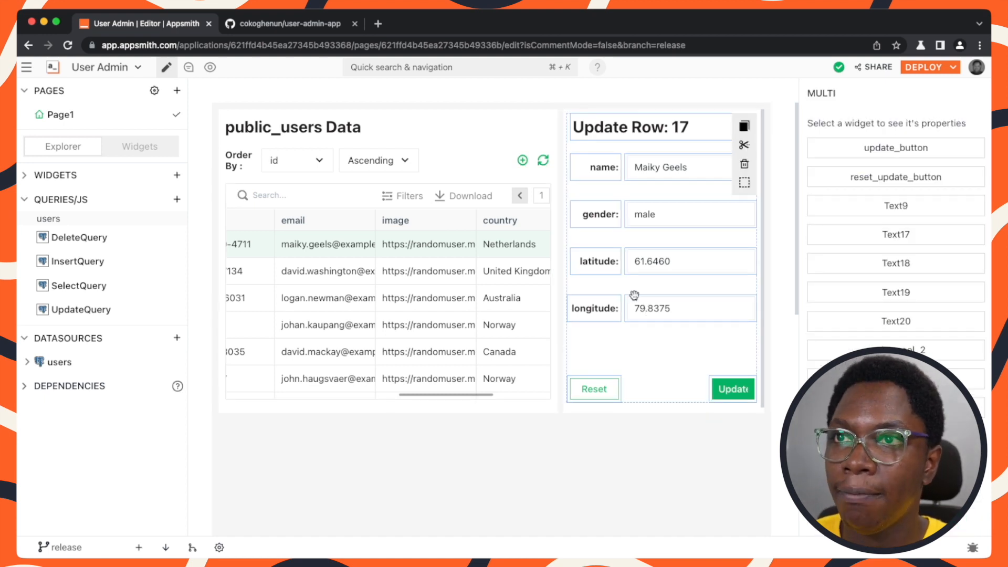
pyautogui.keyDown('super'); pyautogui.click(697, 133); pyautogui.keyUp('super')
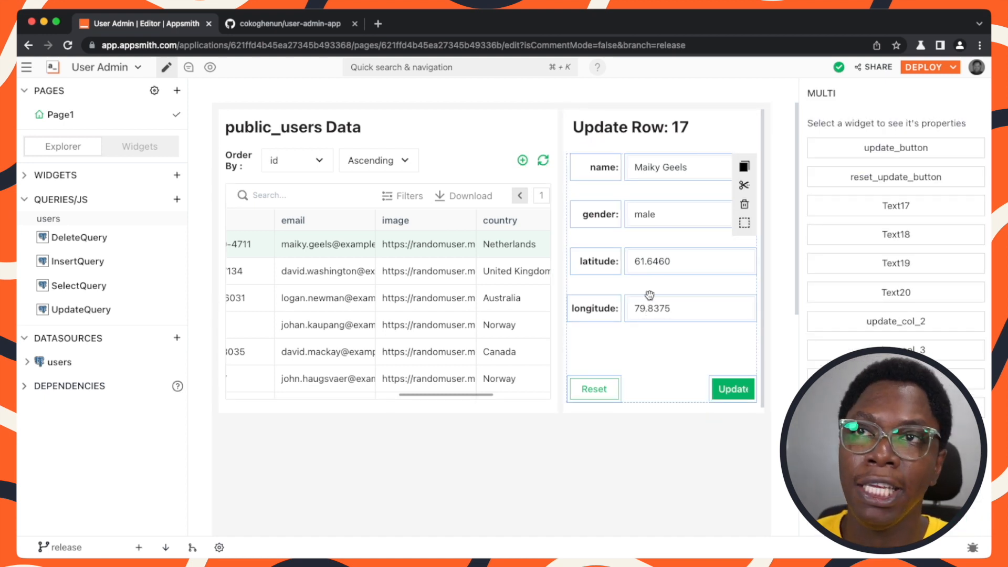
pyautogui.keyDown('super'); pyautogui.click(599, 386); pyautogui.keyUp('super')
pyautogui.keyDown('super'); pyautogui.click(743, 376); pyautogui.keyUp('super')
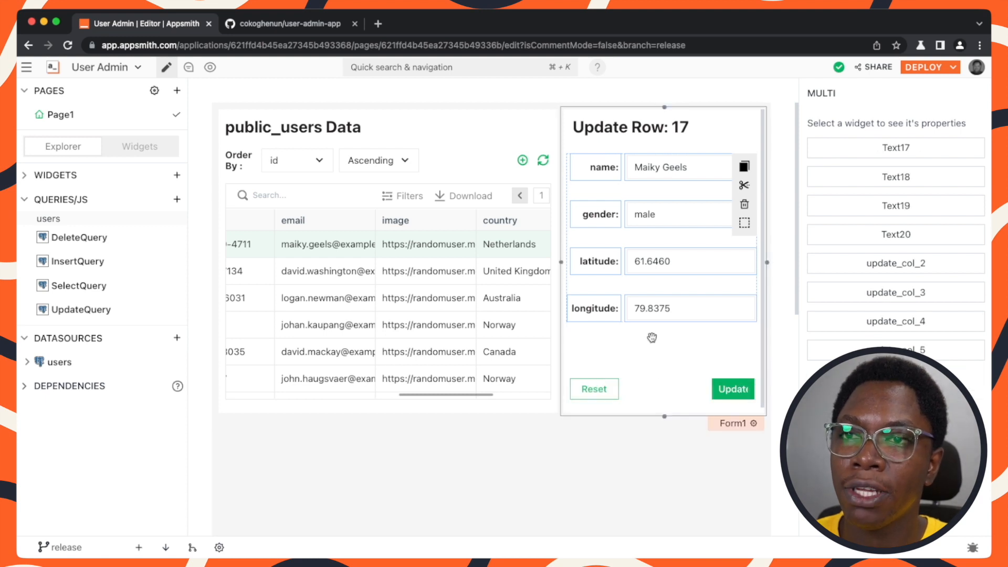
pyautogui.moveTo(687, 239); pyautogui.dragTo(691, 286)
# Narrow the "Update Row" title and set its text size to Heading 2.
pyautogui.click(712, 130)
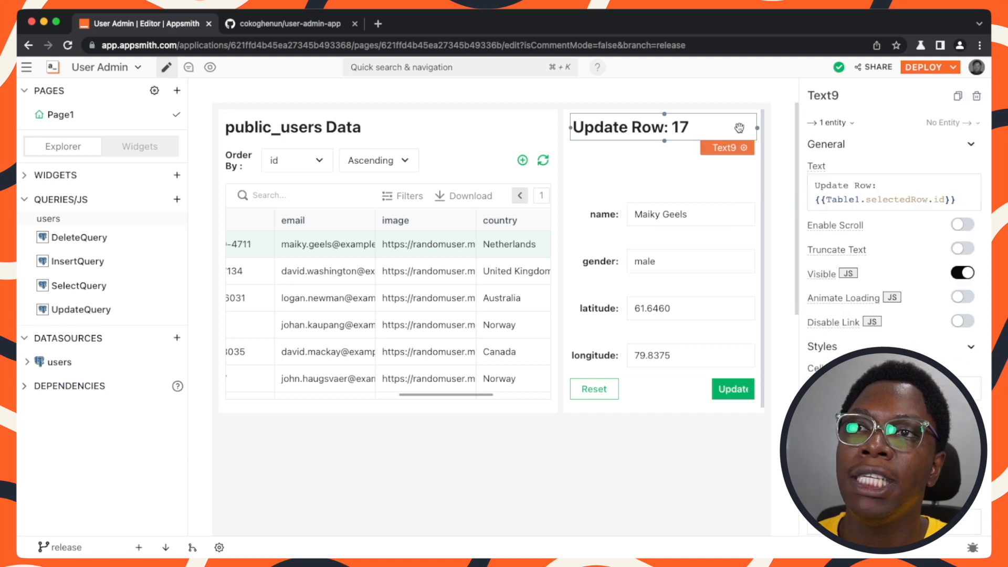
pyautogui.moveTo(757, 126); pyautogui.dragTo(694, 127)
pyautogui.scroll(-4, 893, 263)
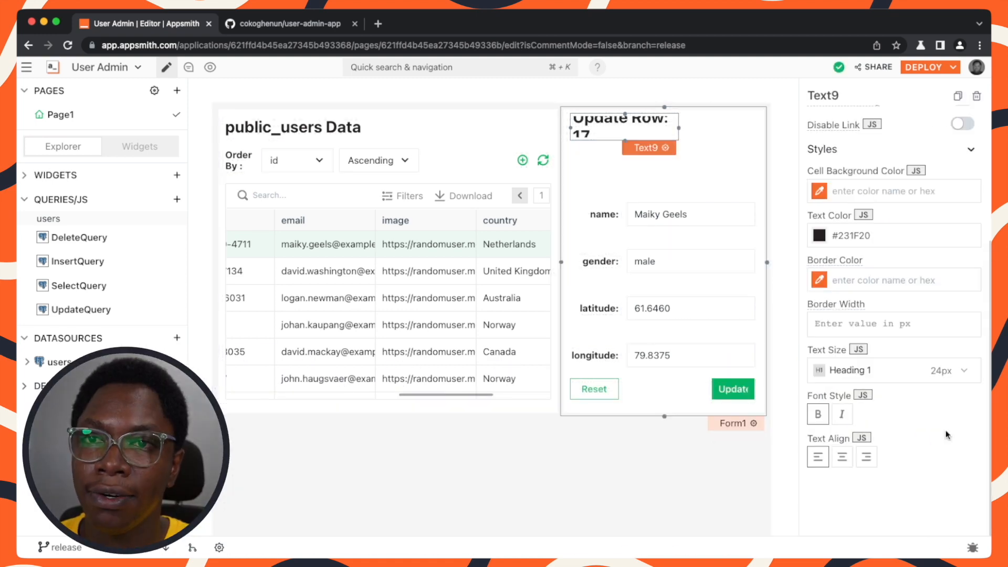
pyautogui.click(861, 371)
pyautogui.click(846, 430)
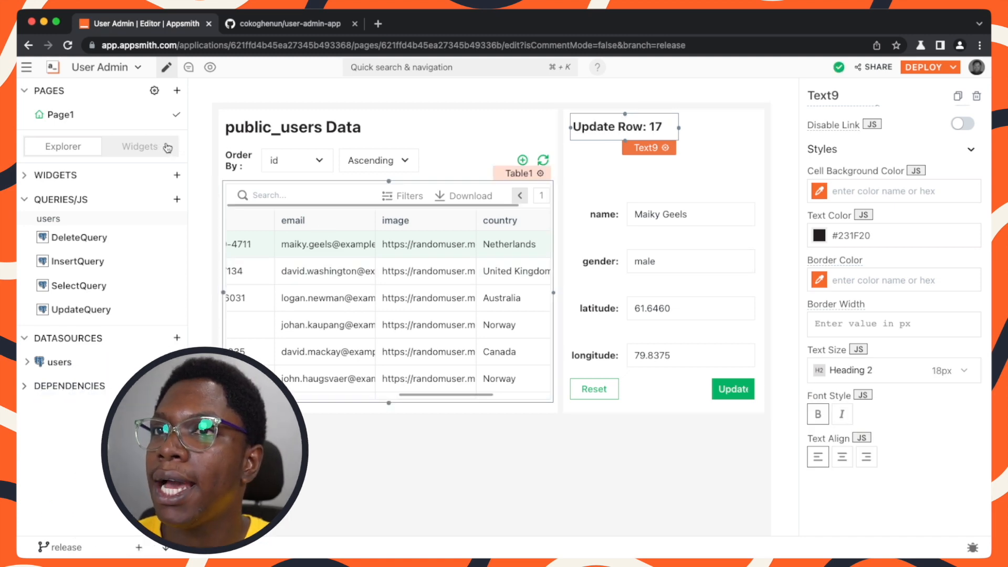
# Add an Image widget to the top right of the update form.
pyautogui.click(139, 147)
pyautogui.write('im')
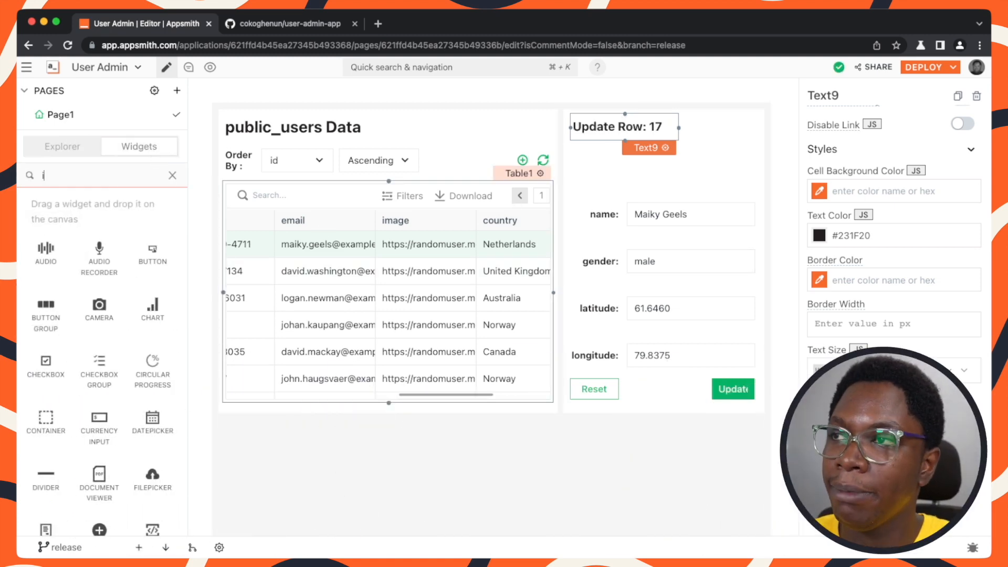
pyautogui.moveTo(45, 251); pyautogui.dragTo(733, 132)
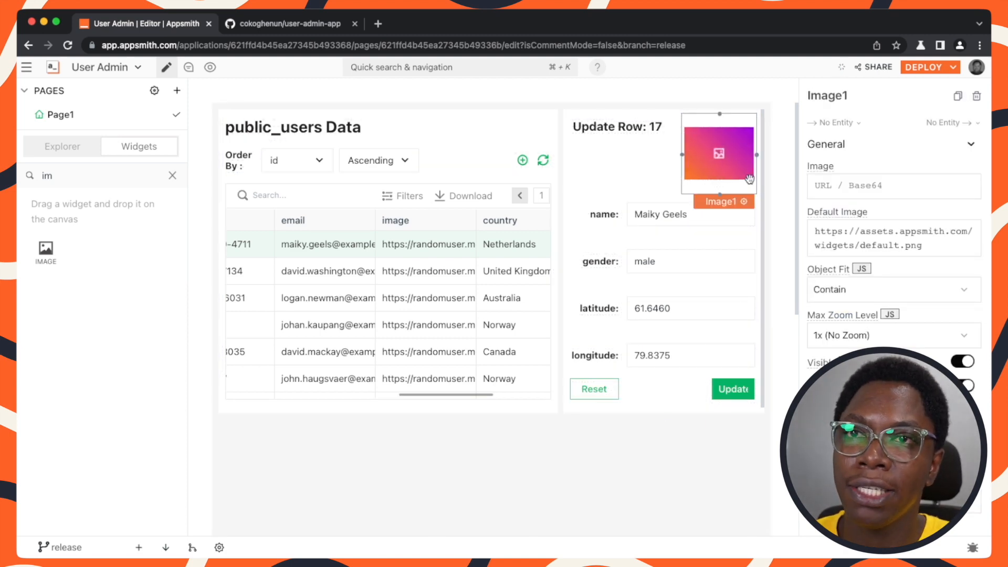
# Bind the image widget's source to {{Table1.selectedRow.image}} and select another table row to check it.
pyautogui.click(831, 181)
pyautogui.write('{{')
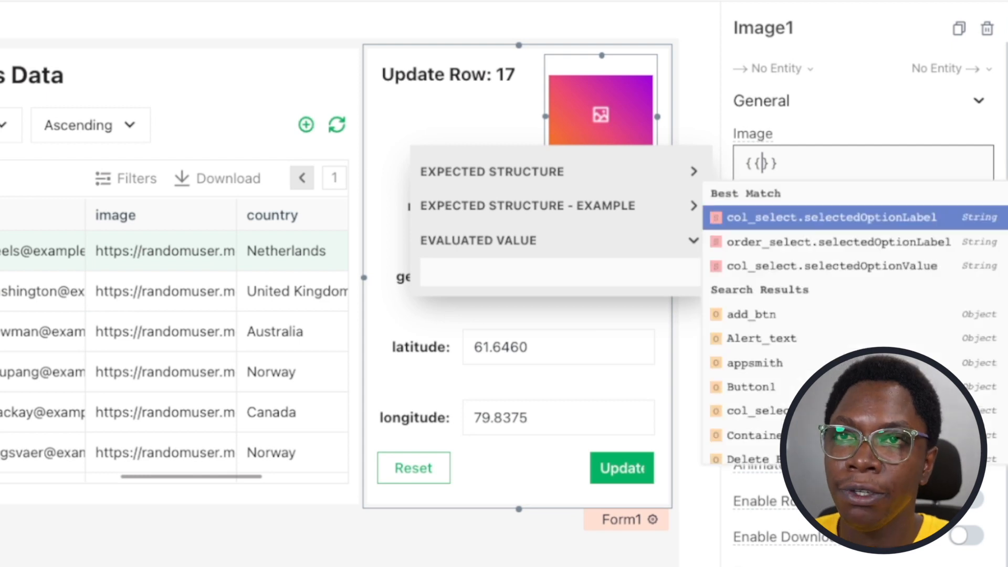
pyautogui.write('Table')
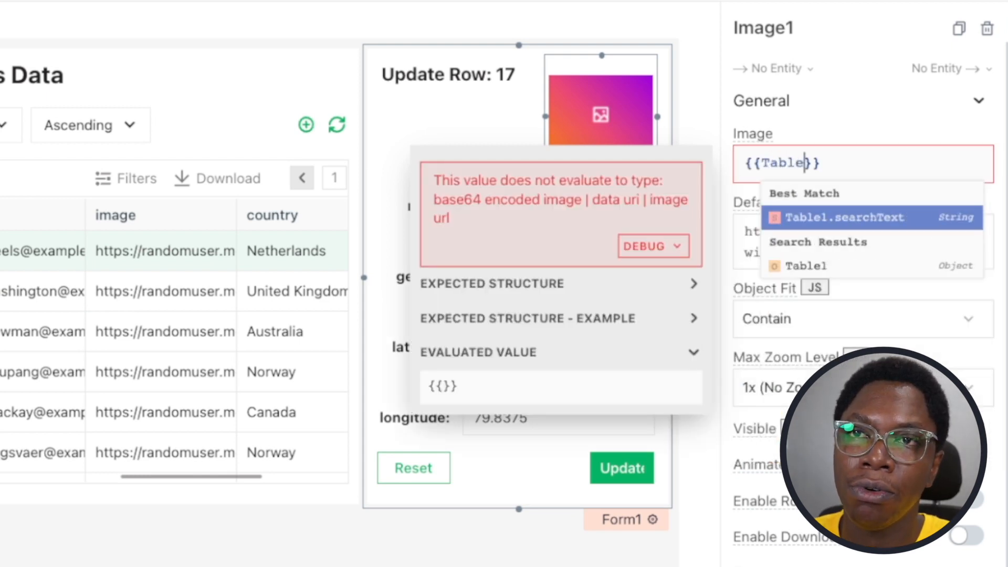
pyautogui.write('1')
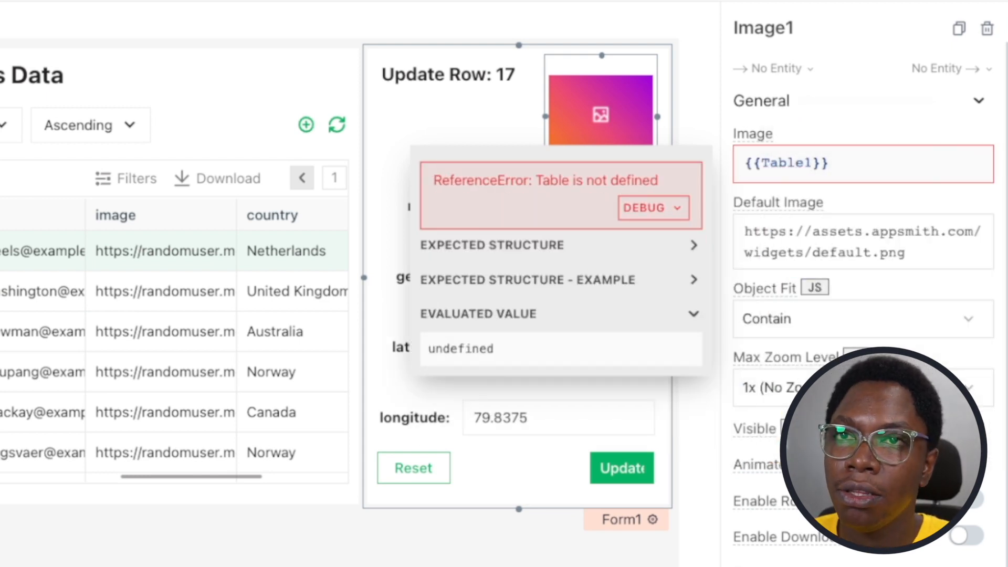
pyautogui.write('.selectedRow.')
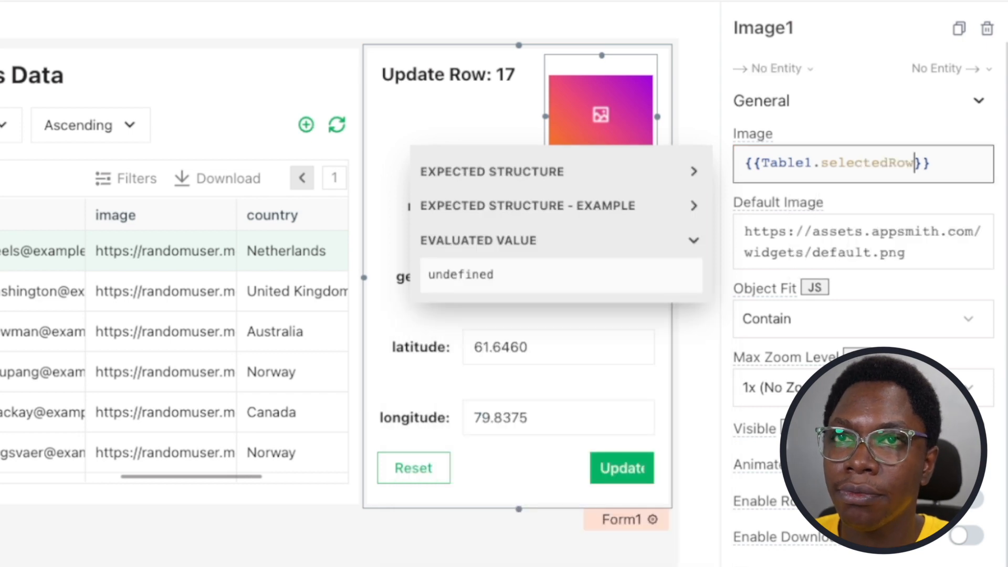
pyautogui.write('image')
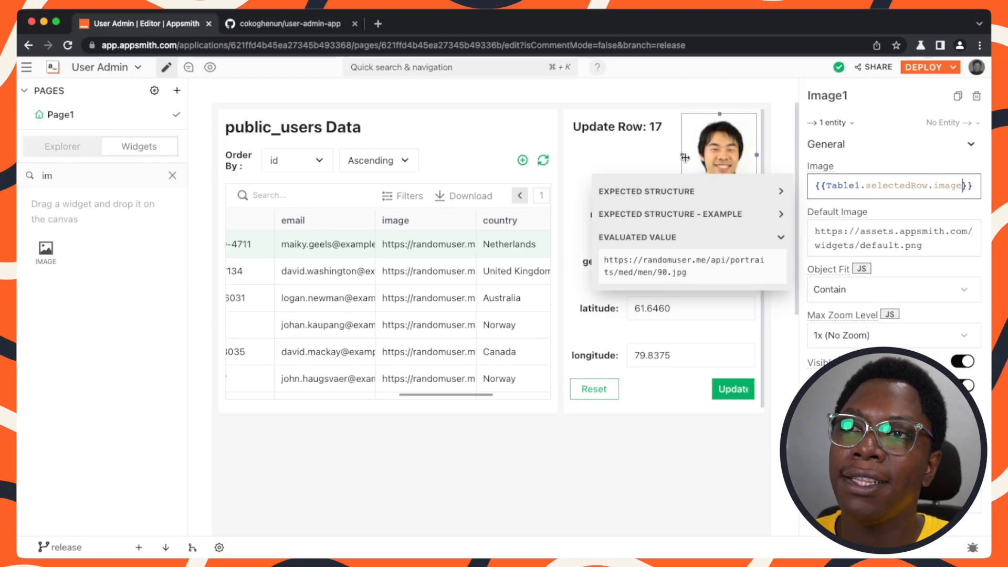
pyautogui.click(631, 167)
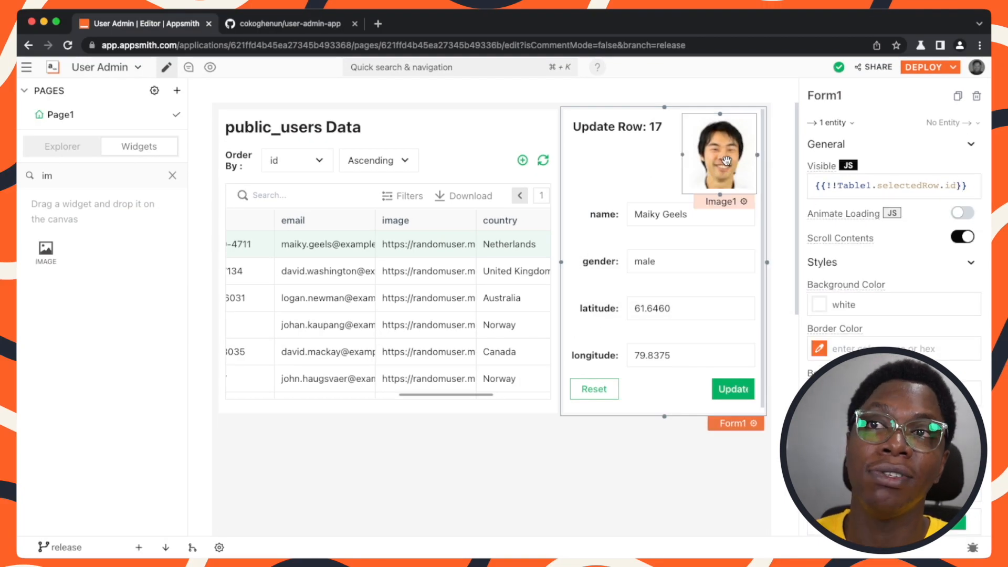
pyautogui.click(298, 358)
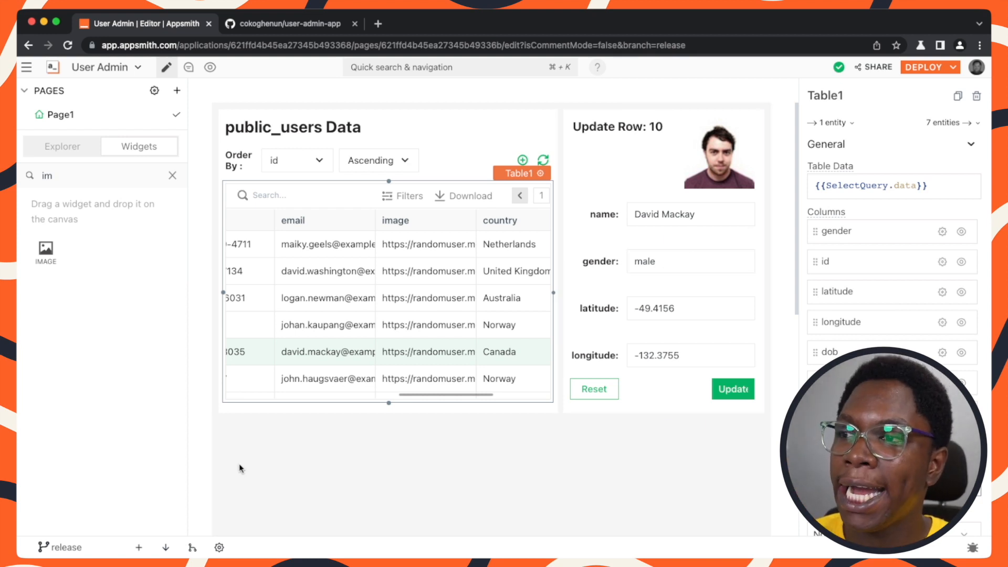
# Commit and push the changes to the release branch with the message "feat: Adds image".
pyautogui.click(139, 547)
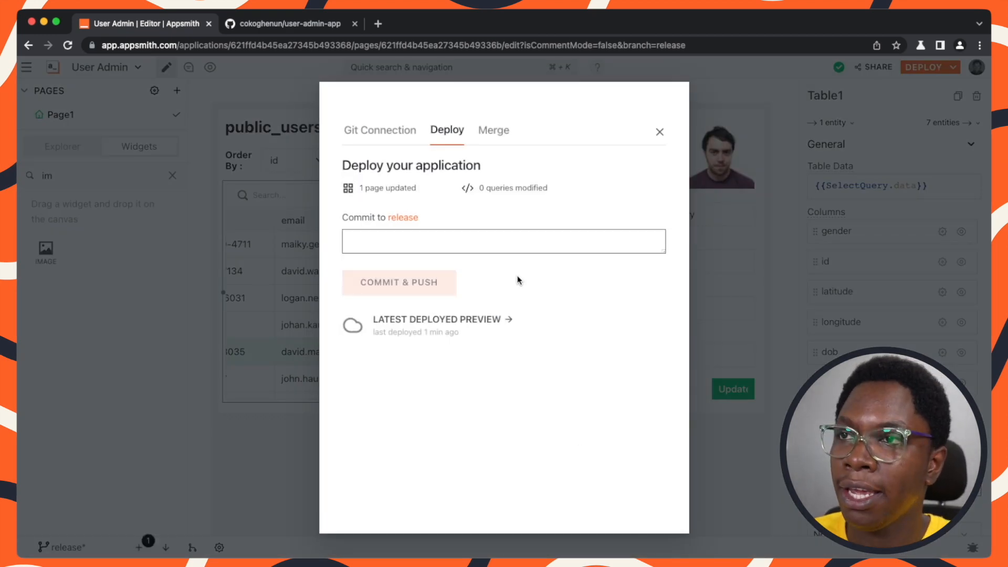
pyautogui.write('feat: Add')
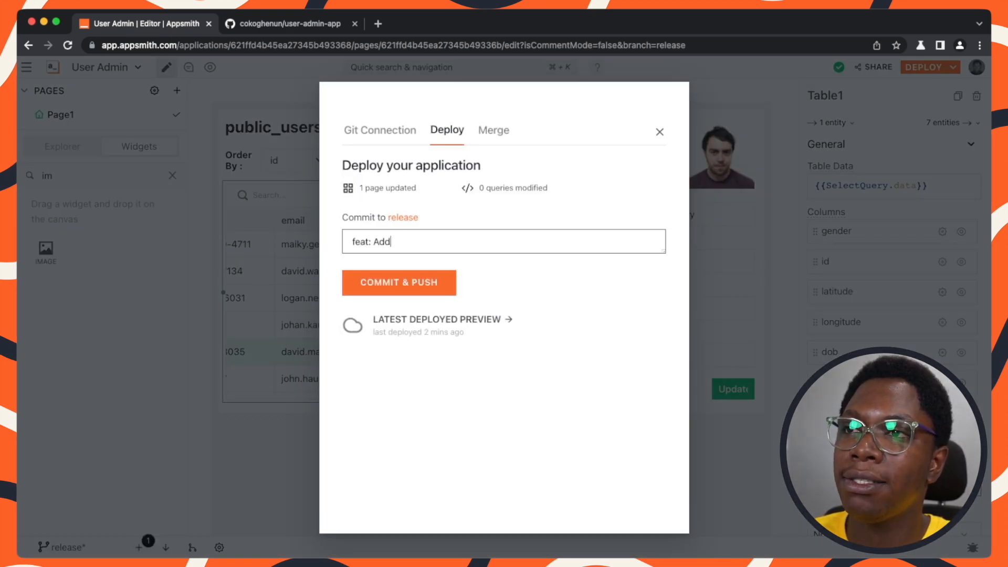
pyautogui.write('s image')
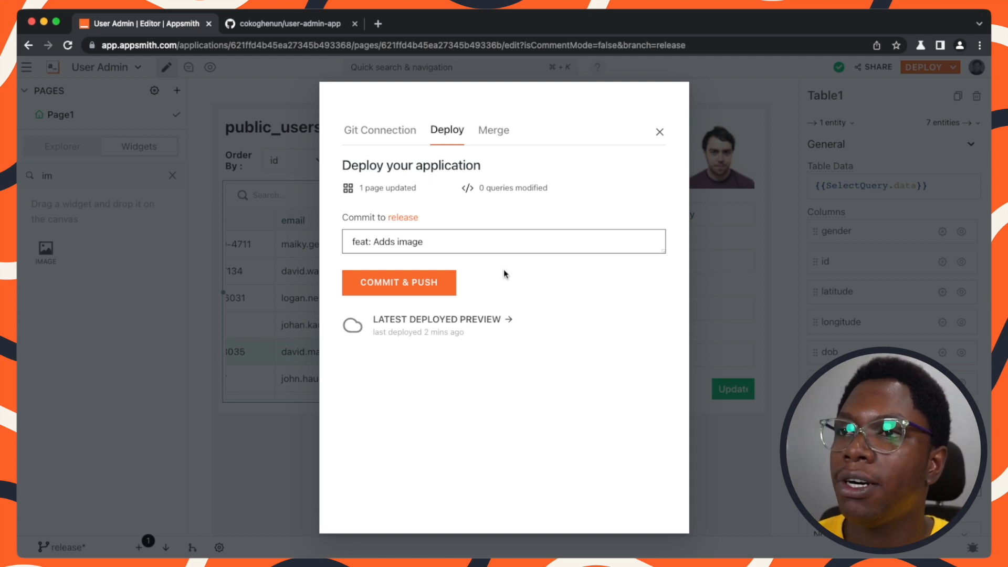
pyautogui.click(415, 282)
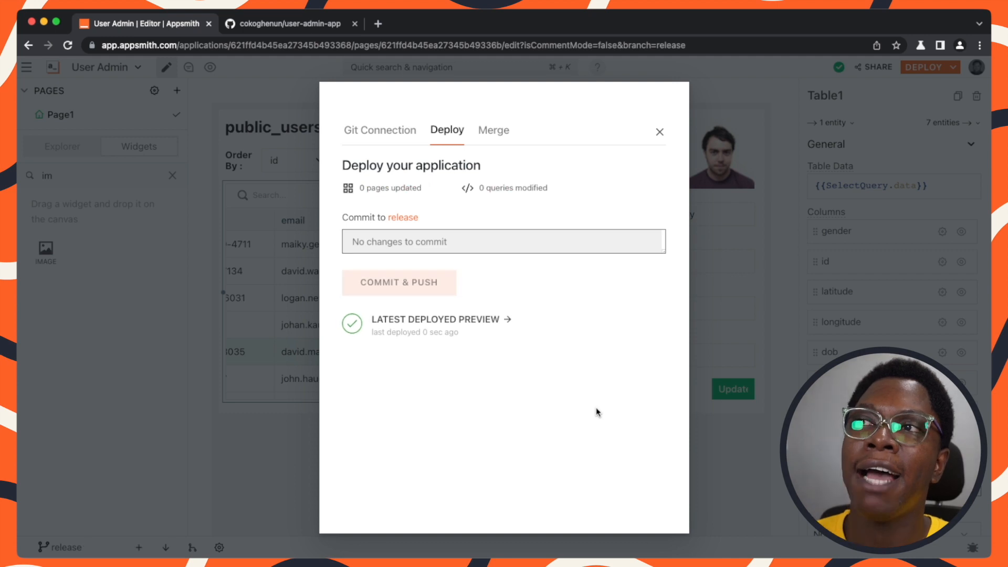
# Check the GitHub repository for the recent push to the release branch, then close the deploy dialog.
pyautogui.click(314, 24)
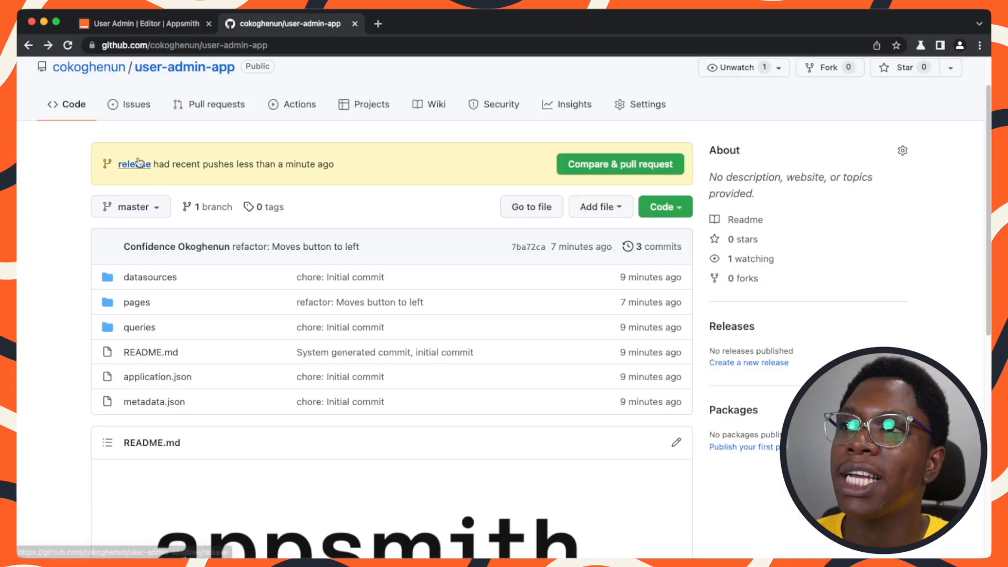
pyautogui.moveTo(116, 165); pyautogui.dragTo(166, 165)
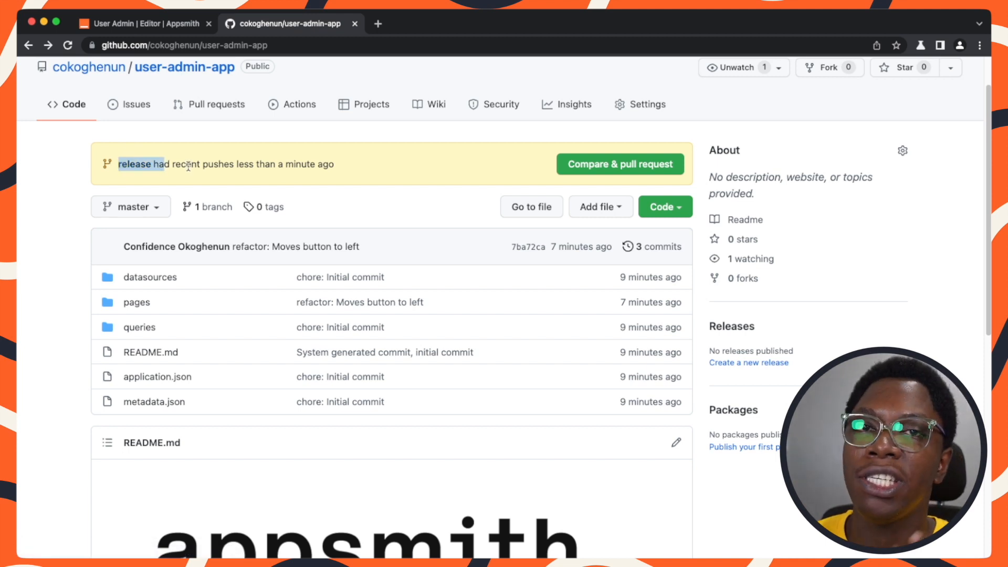
pyautogui.click(150, 22)
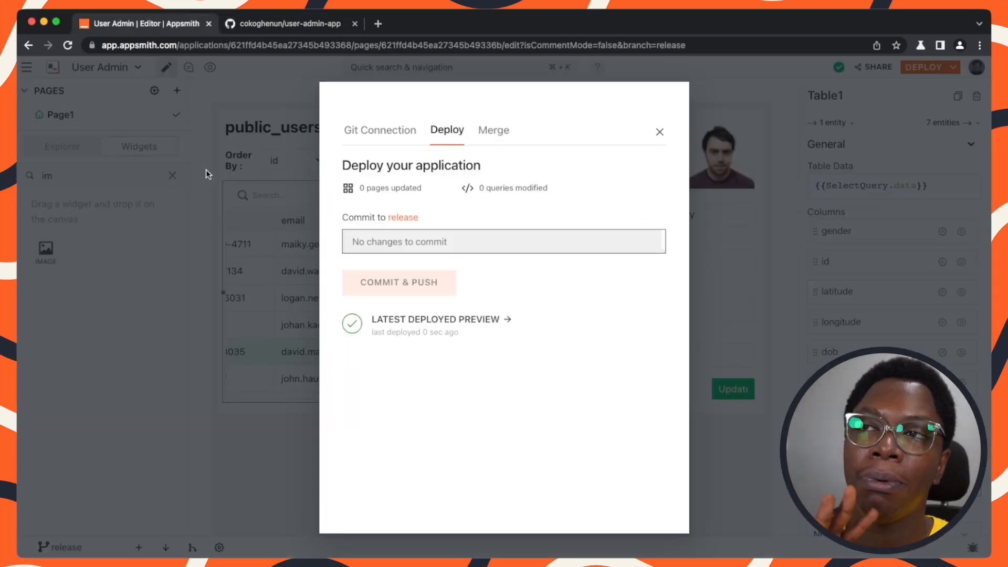
pyautogui.click(218, 256)
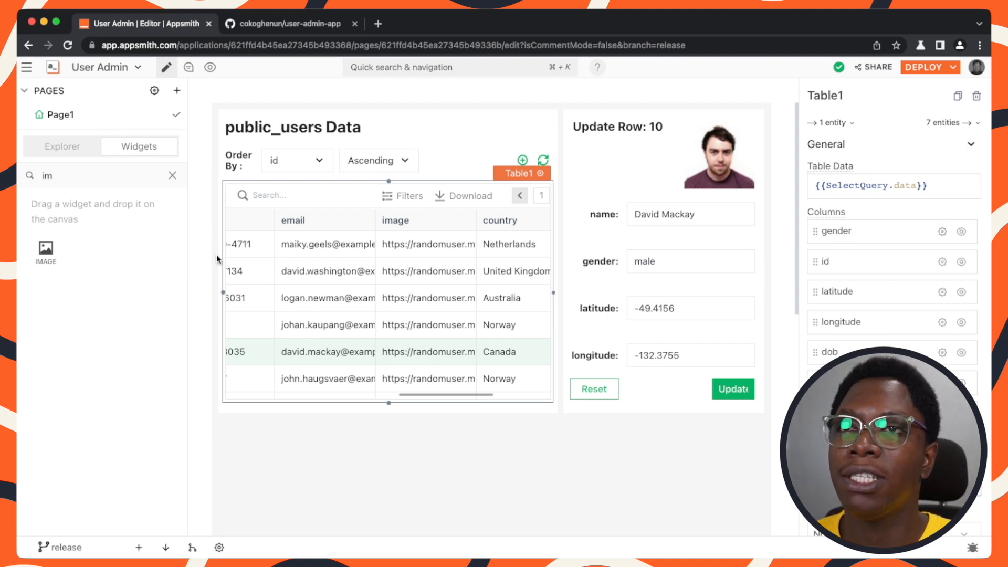
# Open the latest deployed preview of the release branch and return to the editor.
pyautogui.click(924, 67)
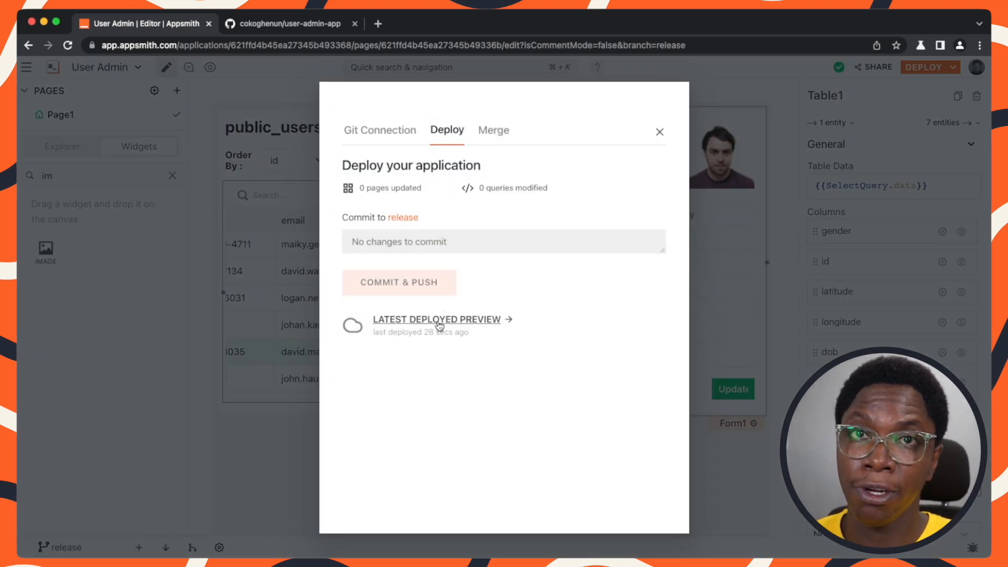
pyautogui.click(440, 321)
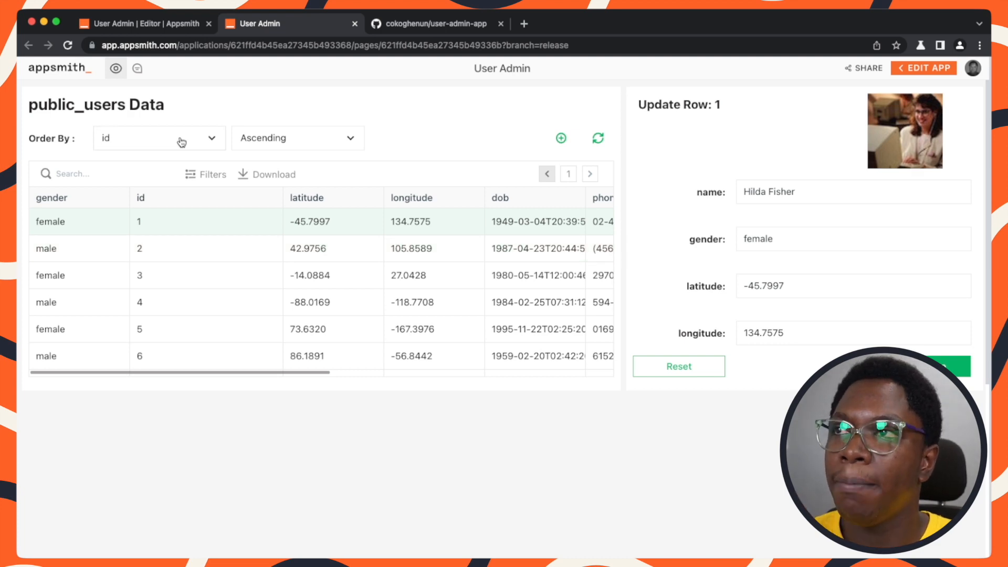
pyautogui.click(178, 31)
pyautogui.click(154, 189)
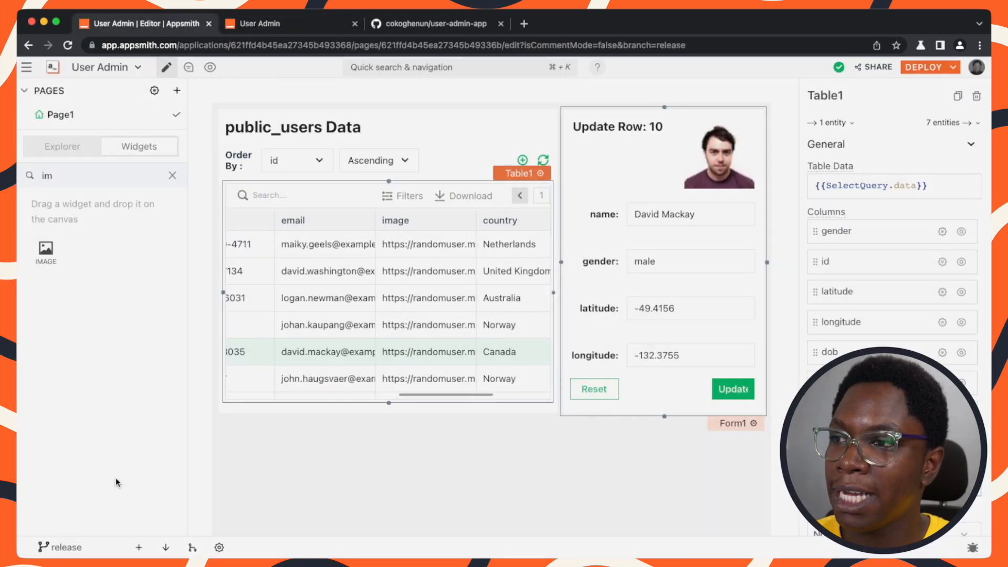
# Switch to the master branch and open its latest deployed preview.
pyautogui.click(65, 546)
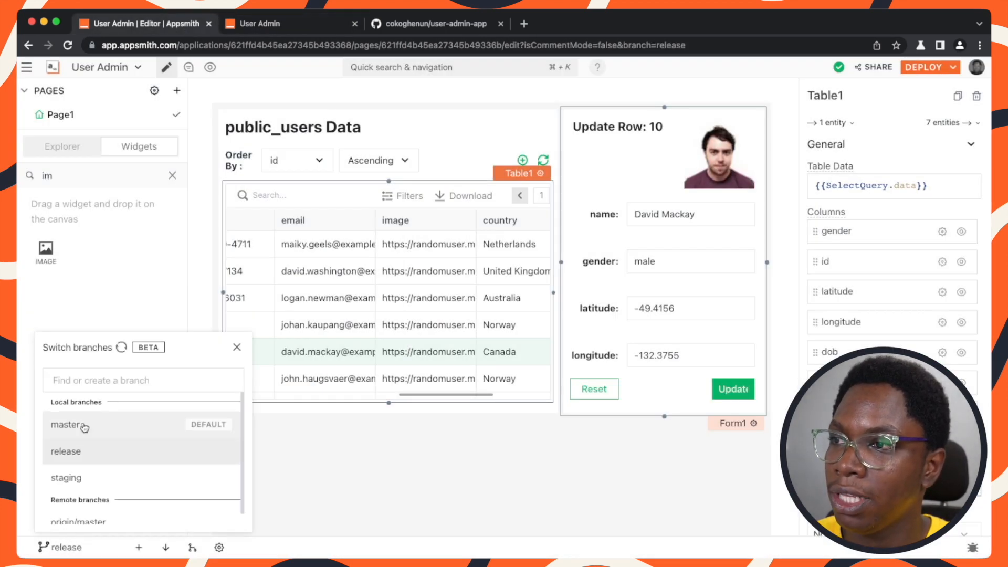
pyautogui.click(62, 424)
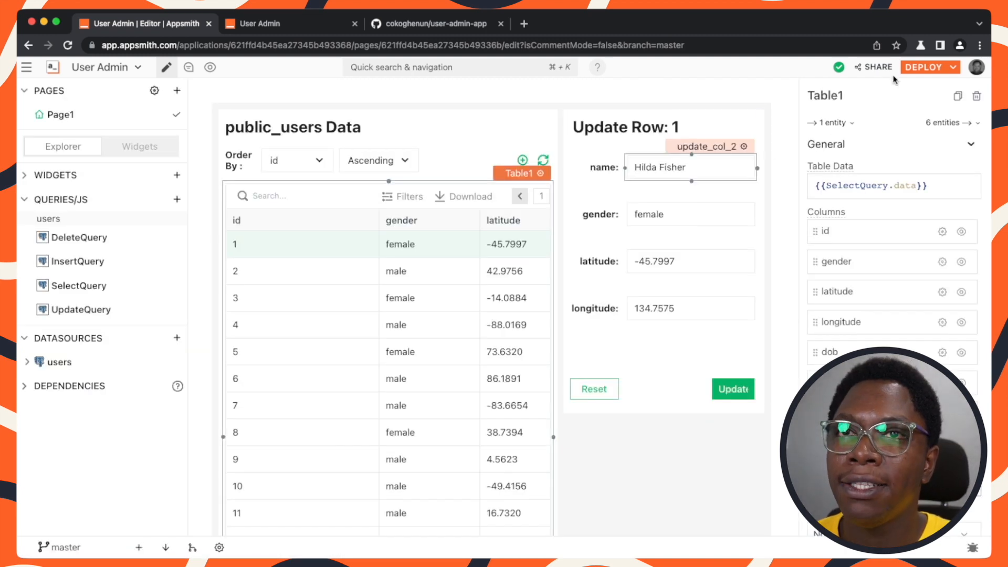
pyautogui.click(920, 67)
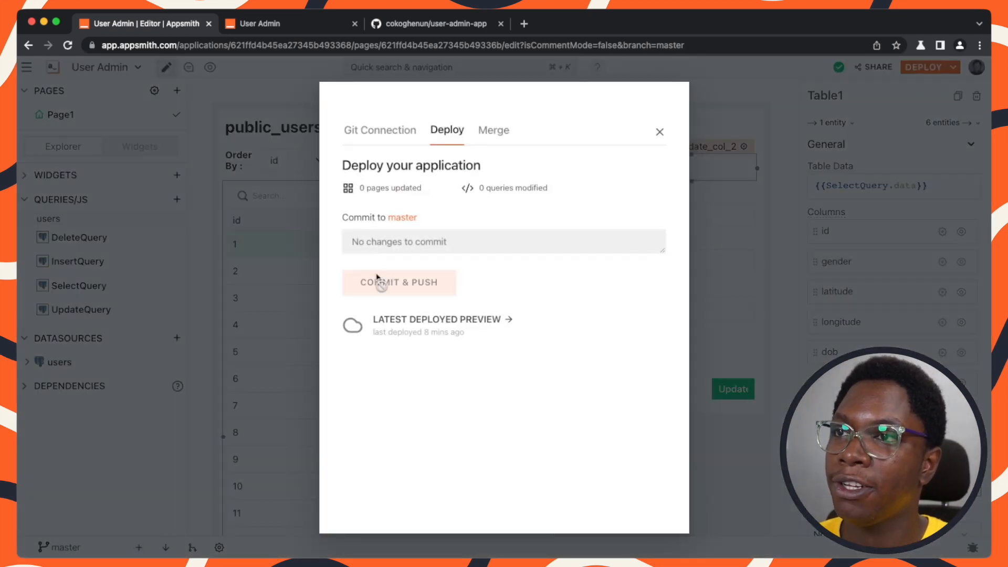
pyautogui.click(449, 321)
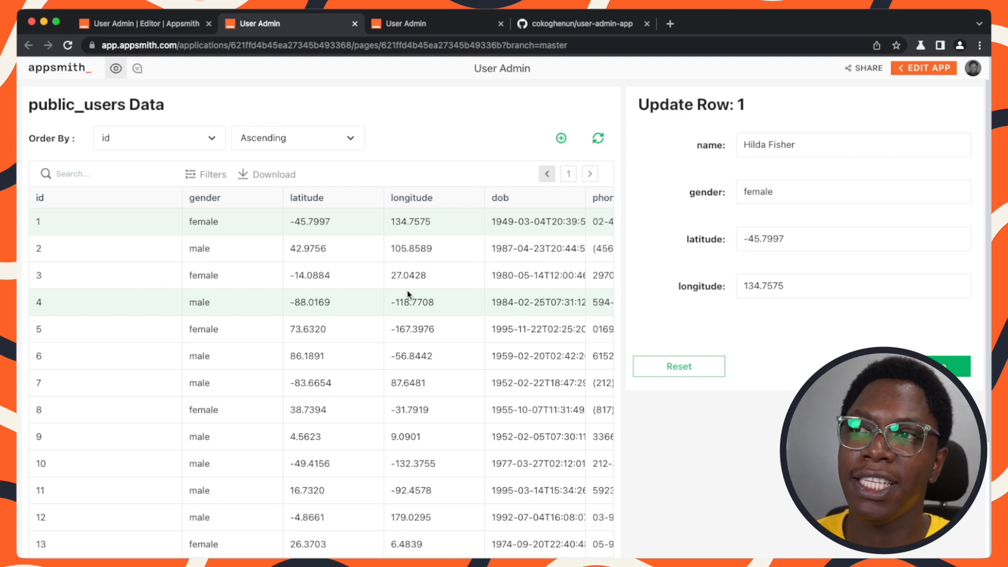
pyautogui.scroll(-3, 408, 288)
pyautogui.scroll(3, 403, 368)
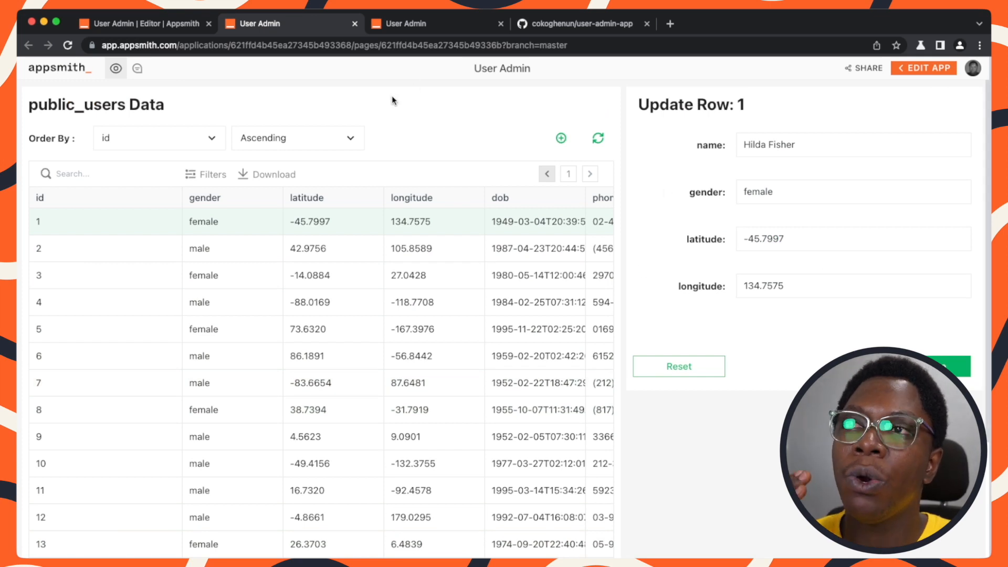
# Compare the release and master previews, then return to the editor and close the deploy dialog.
pyautogui.click(407, 25)
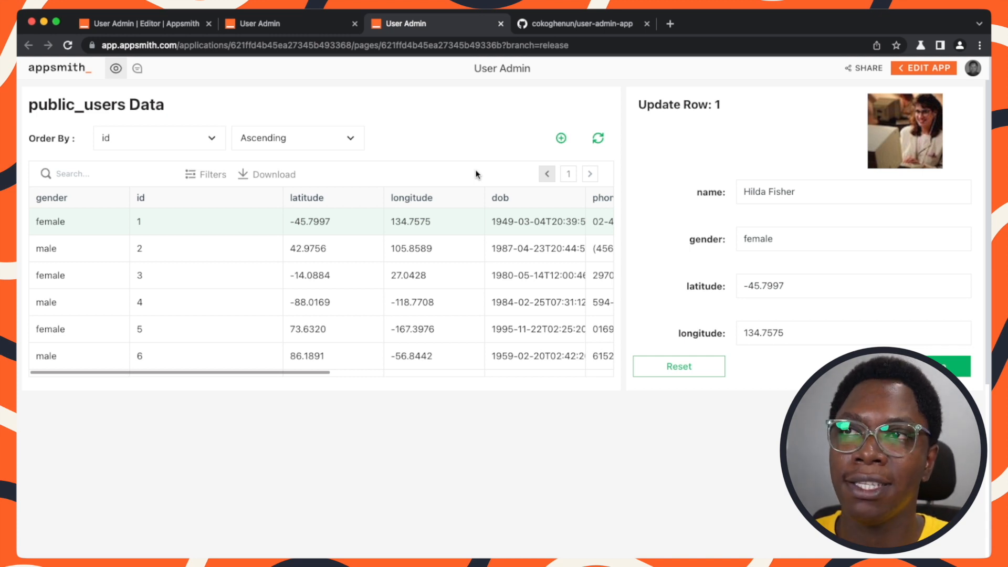
pyautogui.click(500, 47)
pyautogui.click(328, 24)
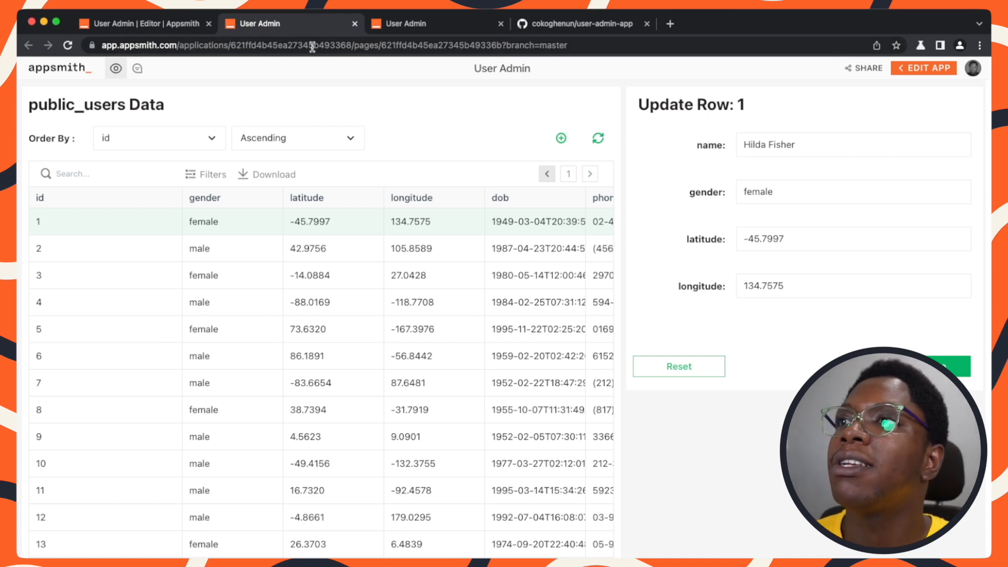
pyautogui.click(174, 25)
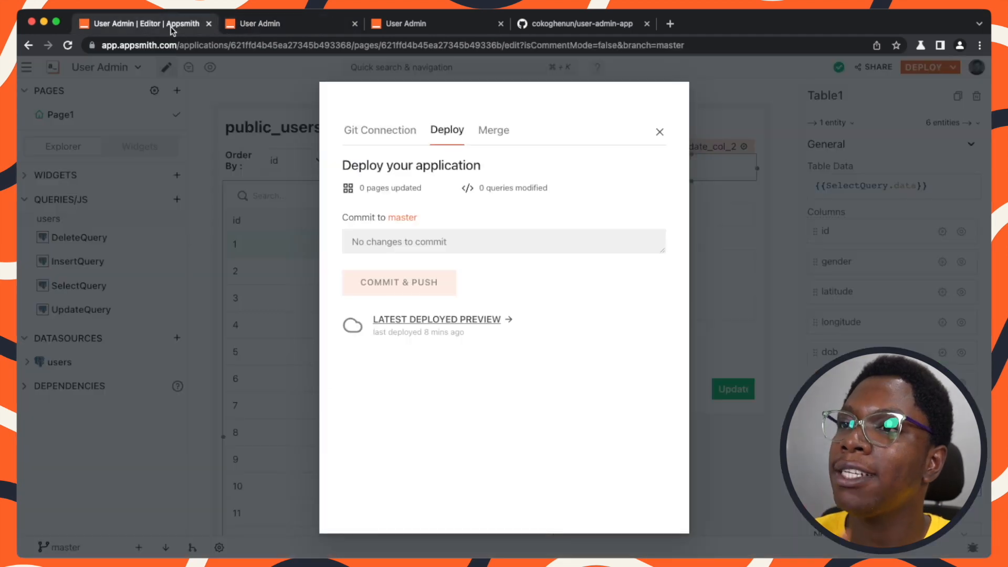
pyautogui.click(252, 297)
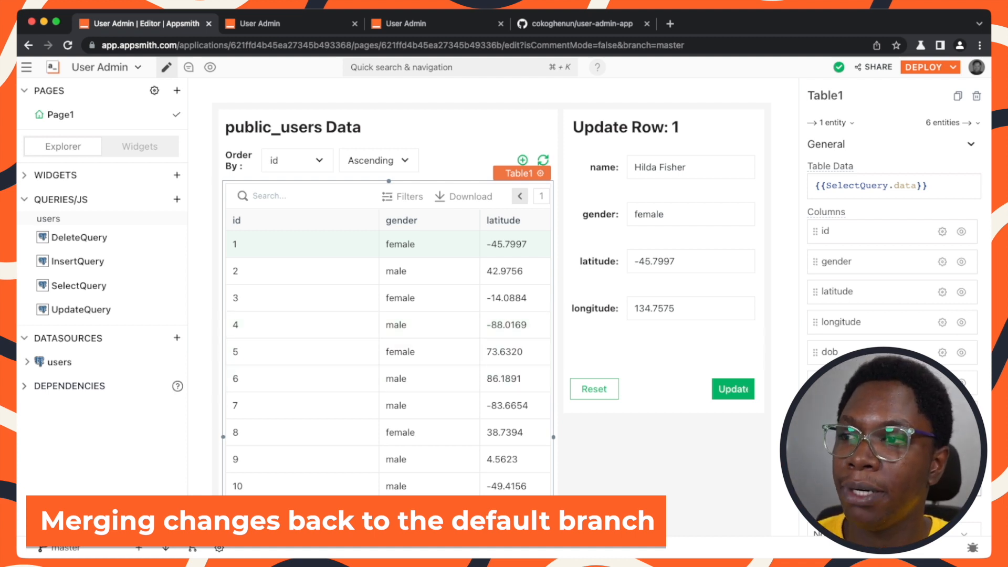
# Switch back to the release branch and merge its changes into master.
pyautogui.click(65, 547)
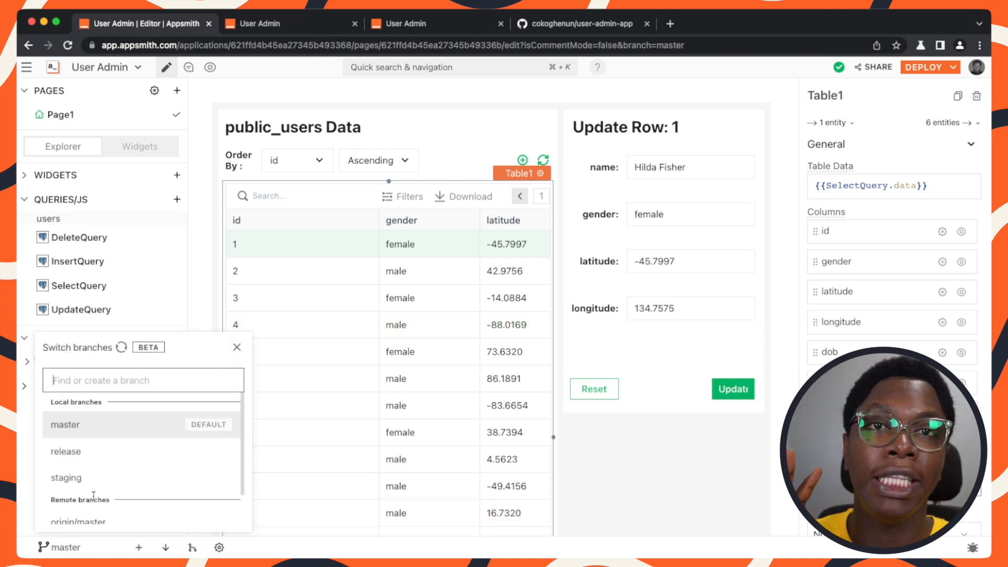
pyautogui.click(93, 453)
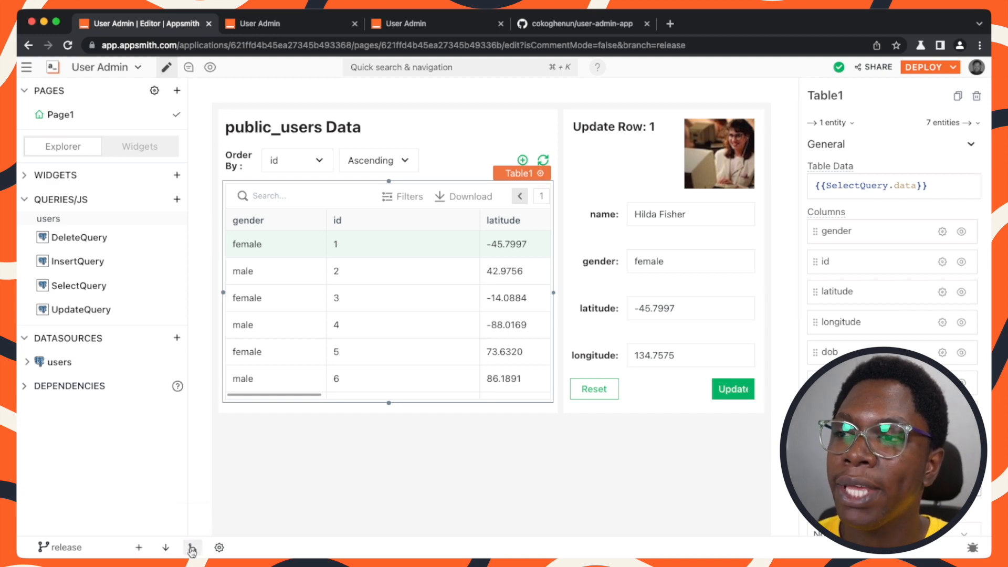
pyautogui.click(192, 548)
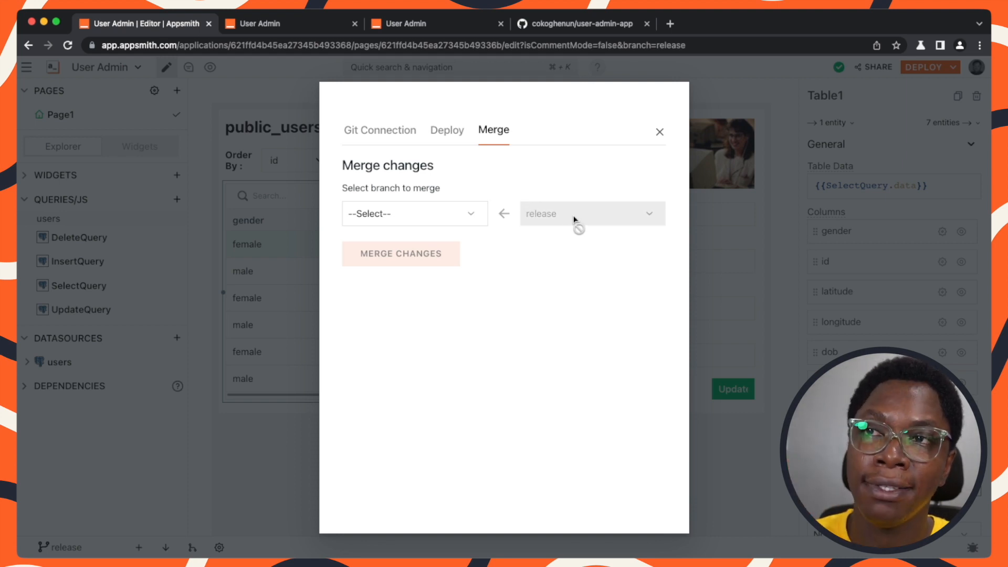
pyautogui.click(466, 217)
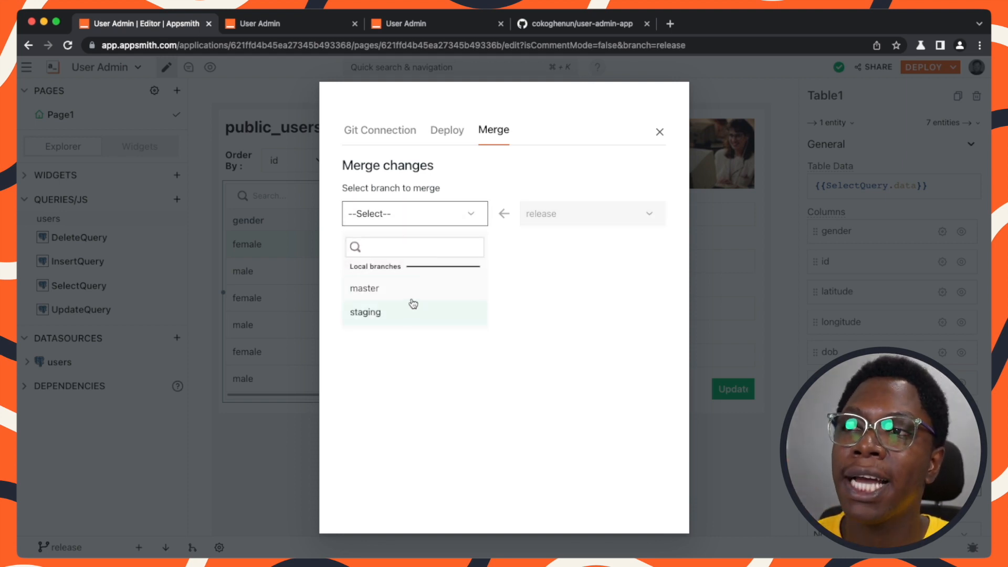
pyautogui.click(393, 290)
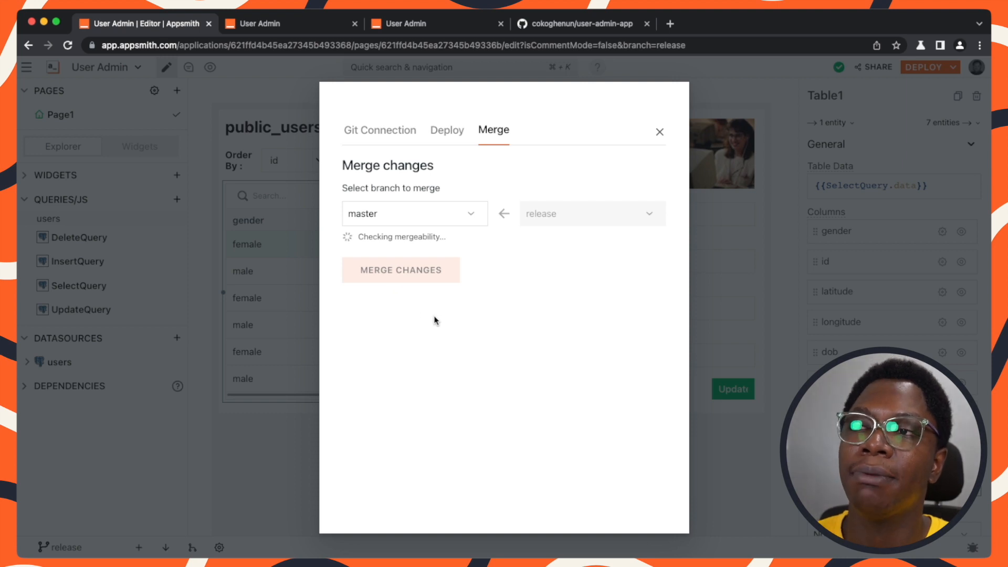
pyautogui.click(408, 282)
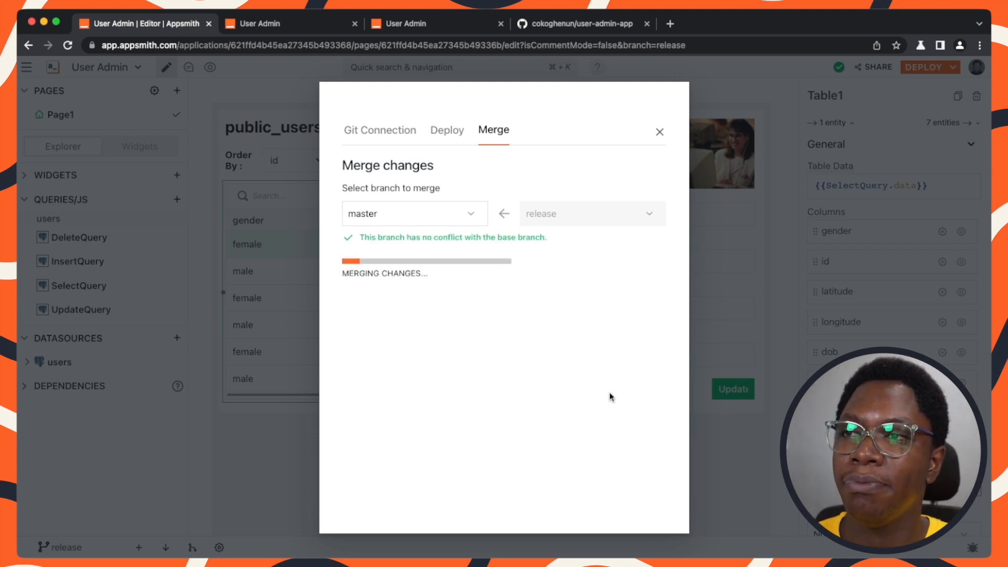
pyautogui.click(659, 134)
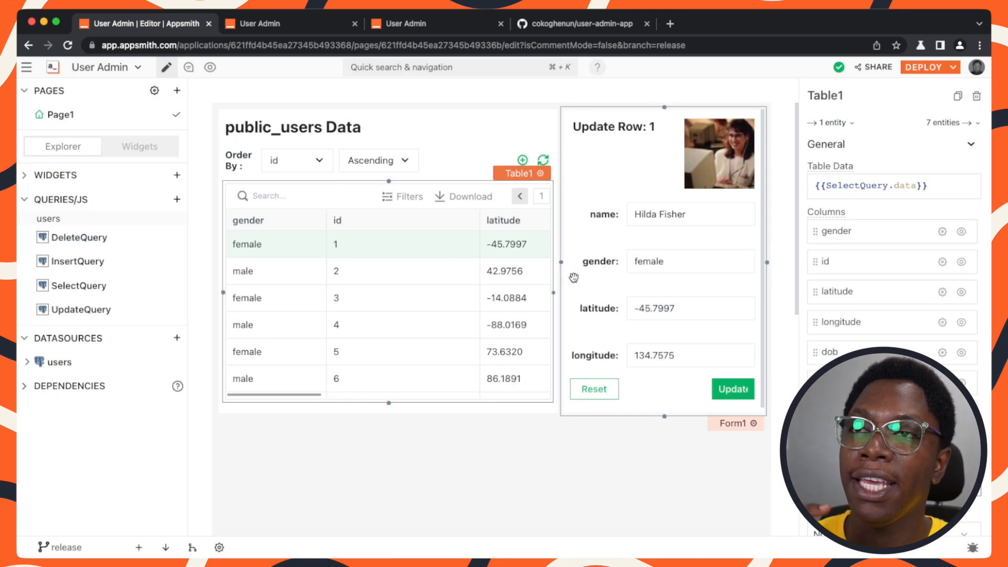
# Switch the app to the master branch.
pyautogui.click(87, 547)
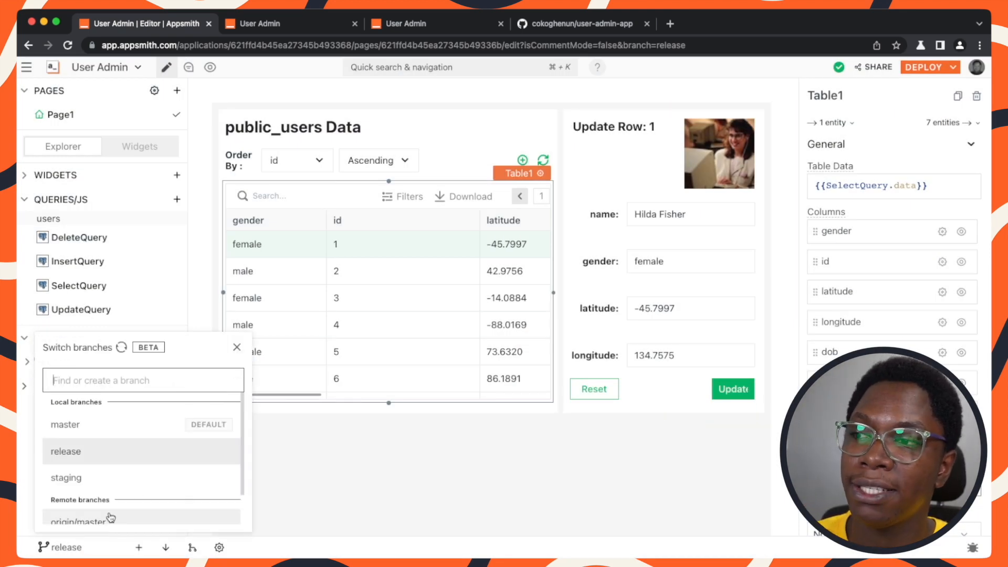
pyautogui.click(97, 426)
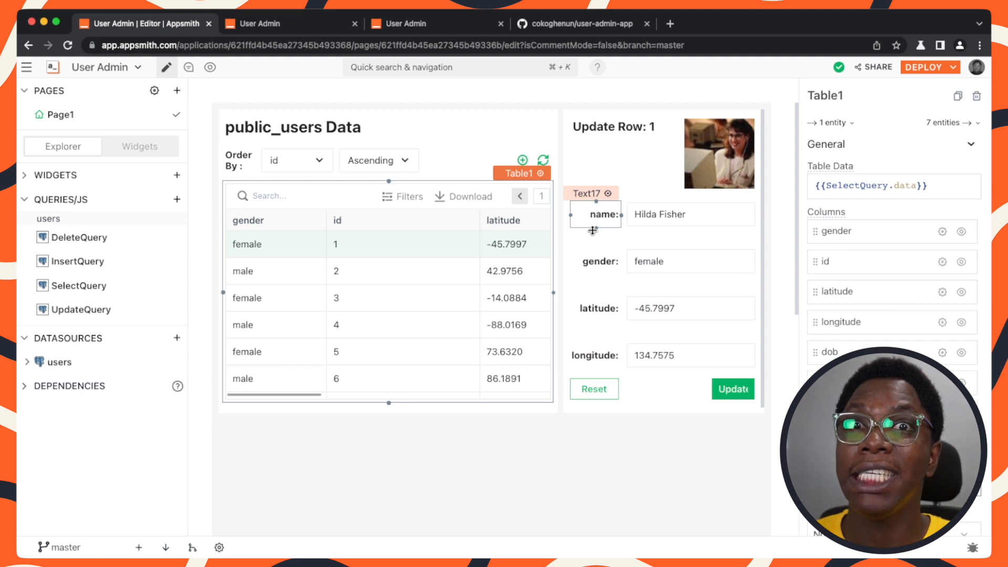
pyautogui.click(370, 445)
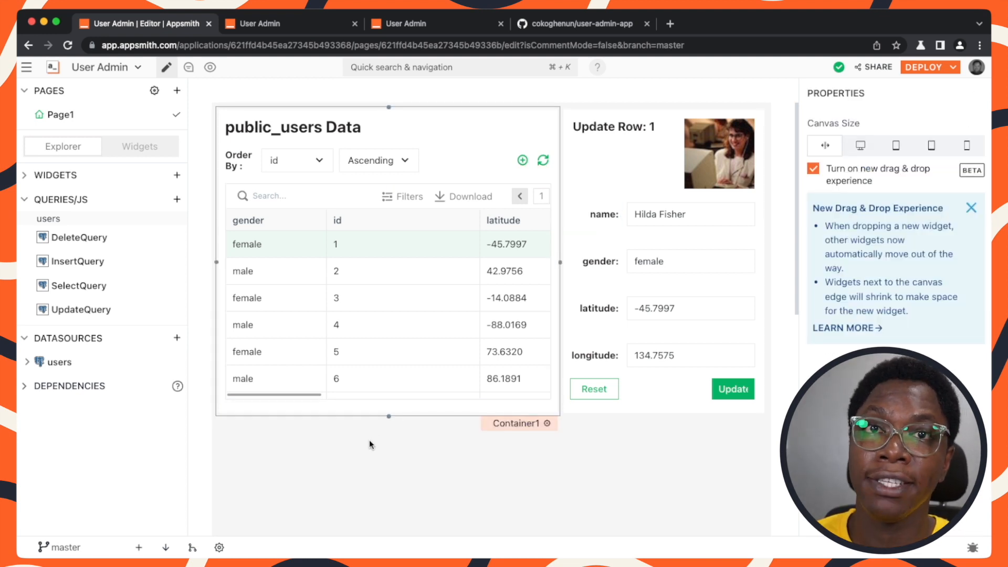
# Create a new branch named test from master.
pyautogui.click(60, 548)
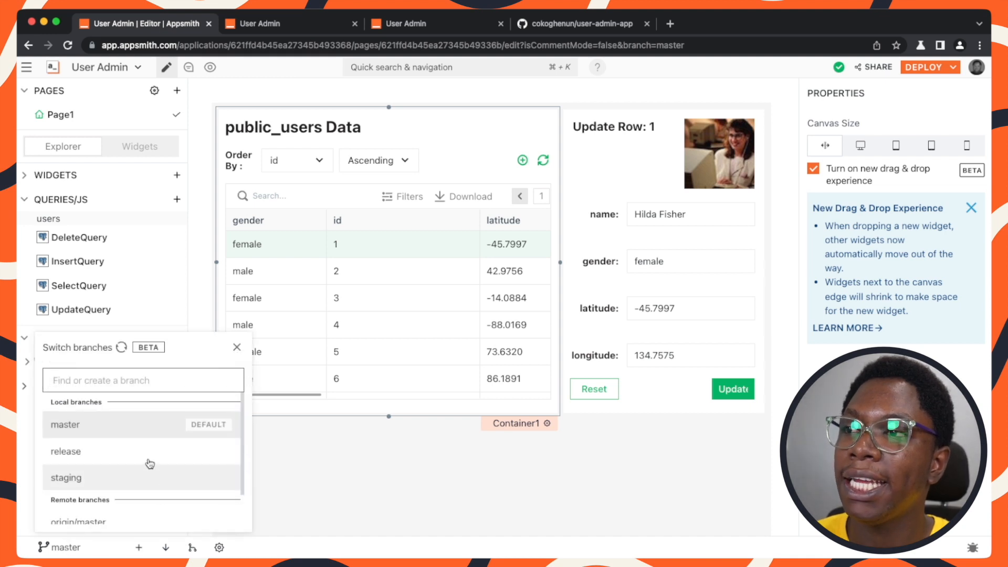
pyautogui.write('test')
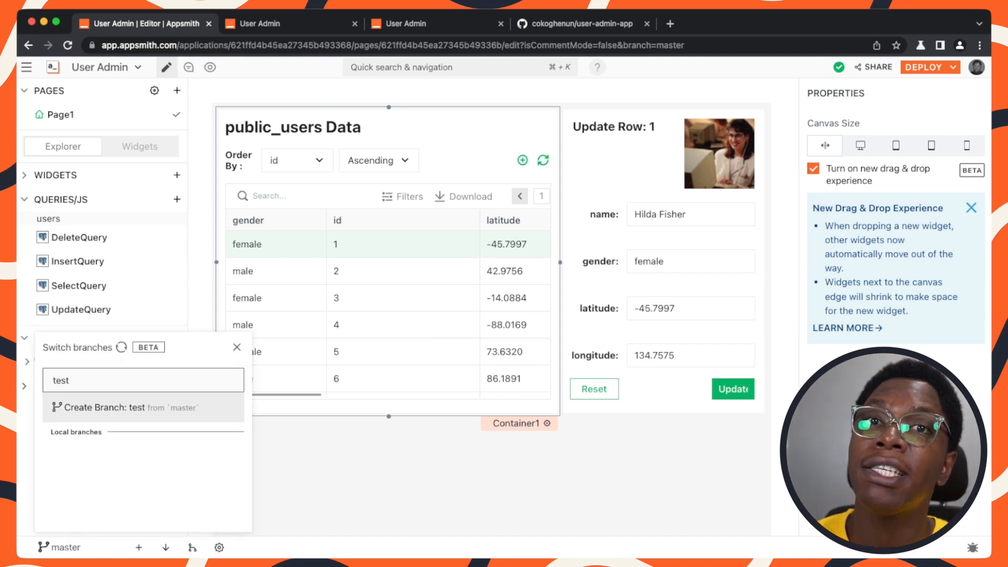
pyautogui.click(128, 408)
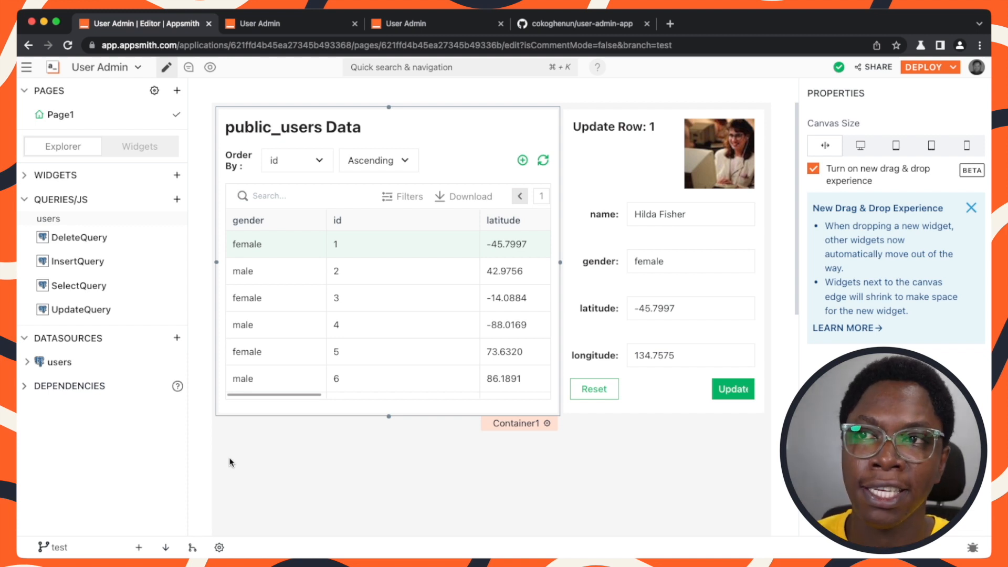
# Delete the latitude and longitude labels and inputs from the update form.
pyautogui.click(615, 402)
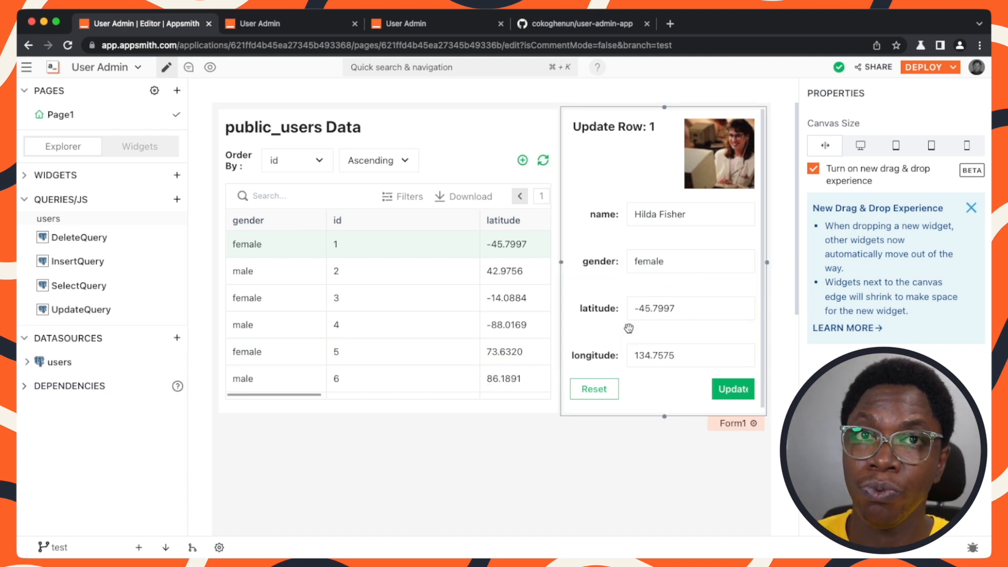
pyautogui.click(597, 310)
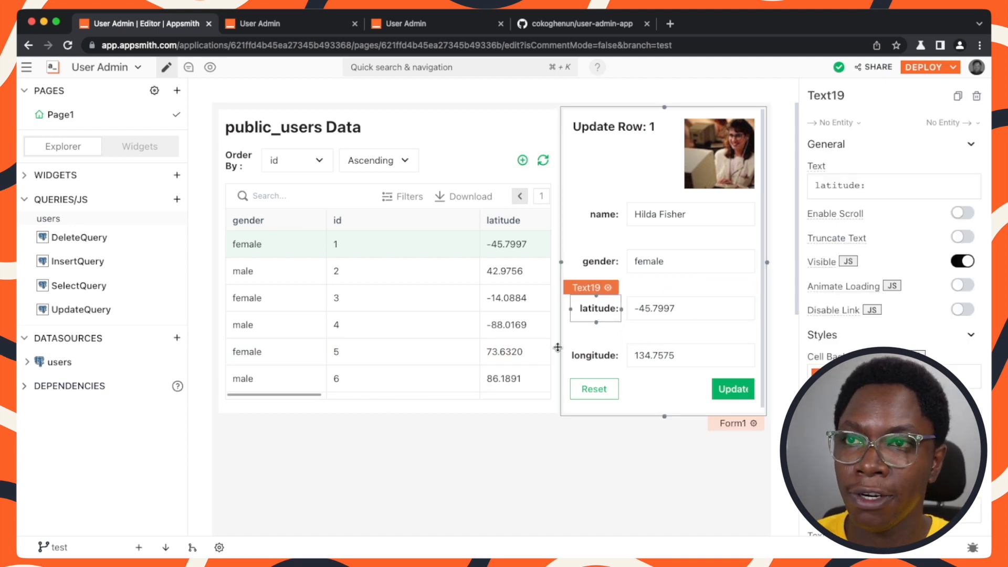
pyautogui.keyDown('shift'); pyautogui.click(585, 354); pyautogui.keyUp('shift')
pyautogui.keyDown('shift'); pyautogui.click(708, 362); pyautogui.keyUp('shift')
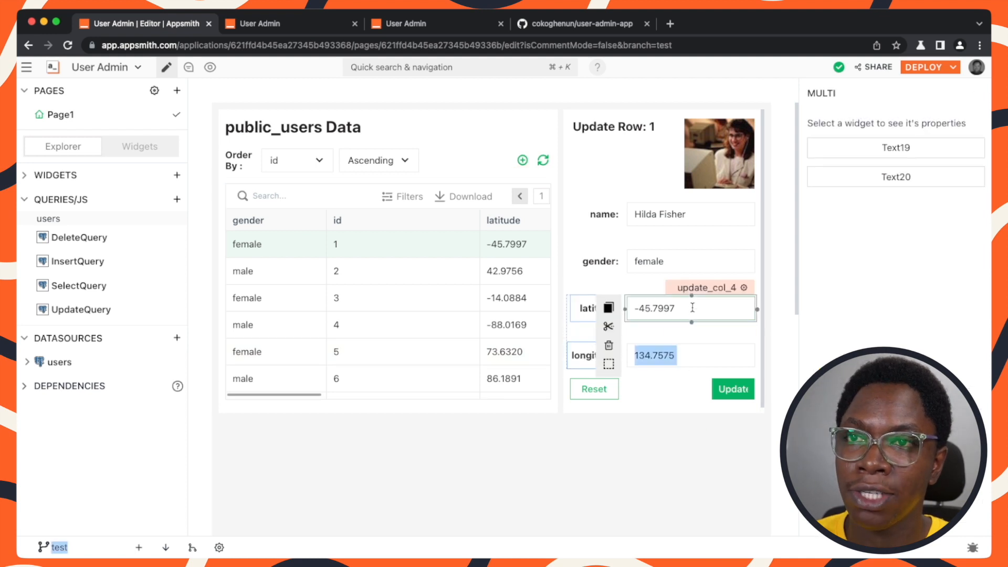
pyautogui.click(745, 345)
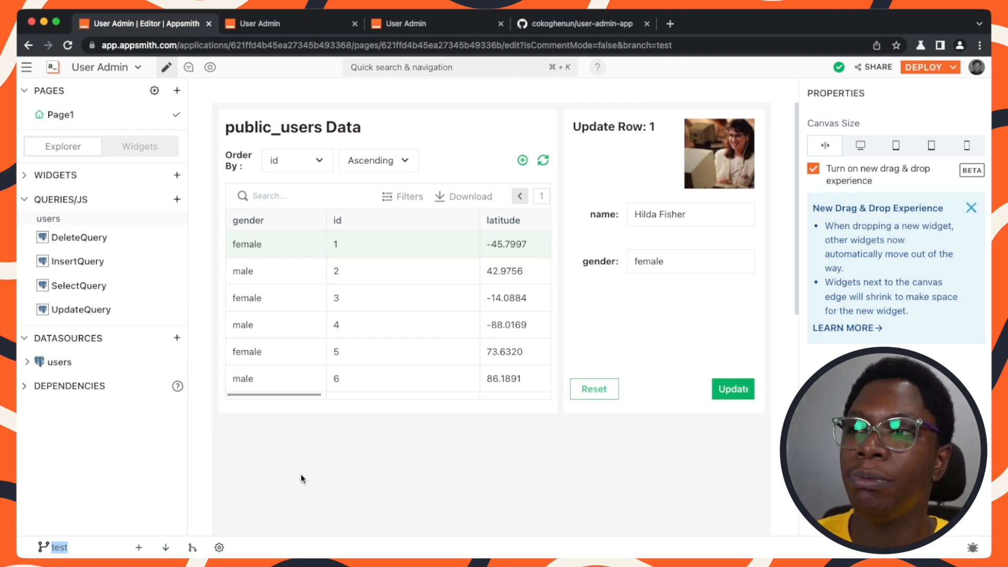
pyautogui.click(91, 508)
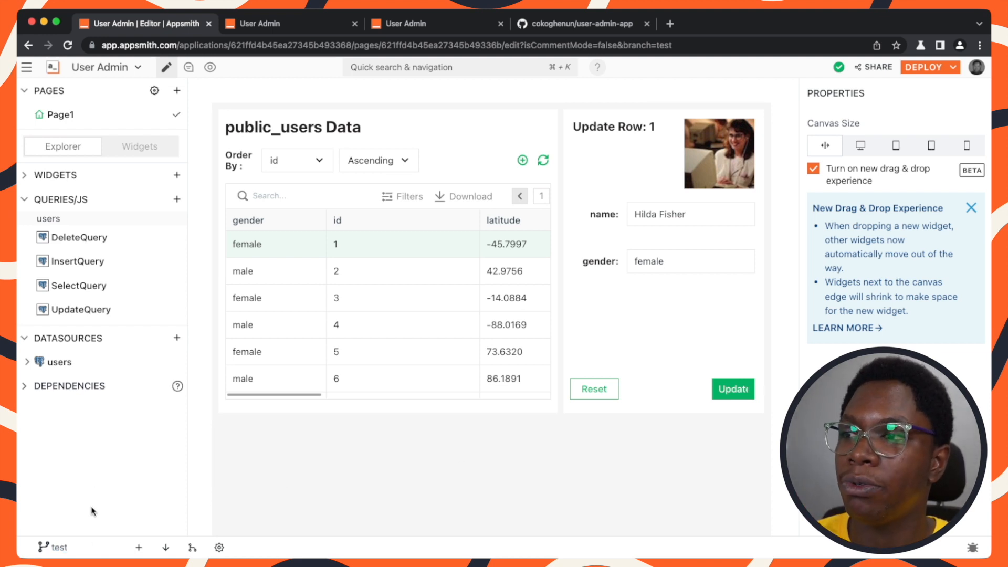
# Commit and push the test branch with the message "feat: Removes location input".
pyautogui.click(139, 547)
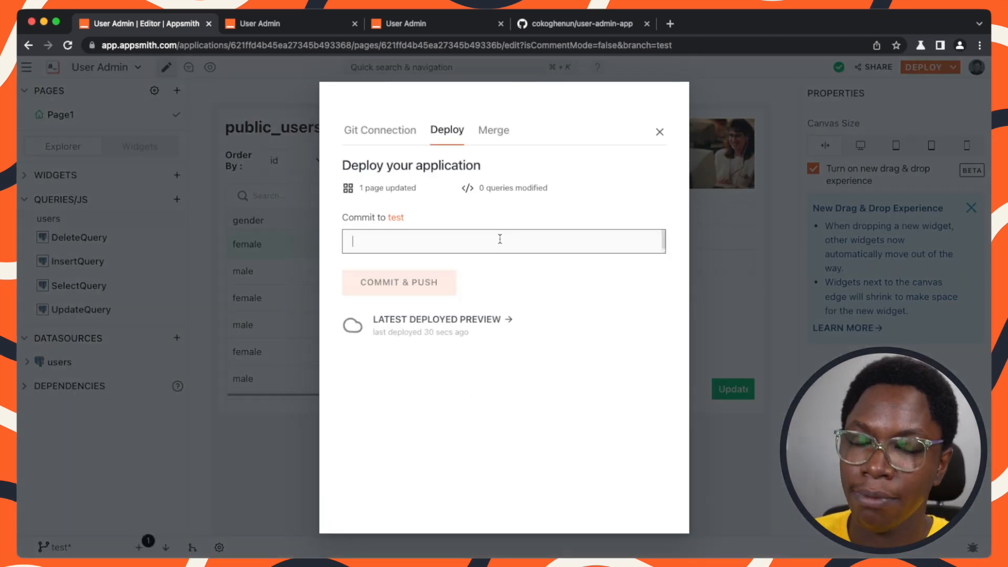
pyautogui.write('fe')
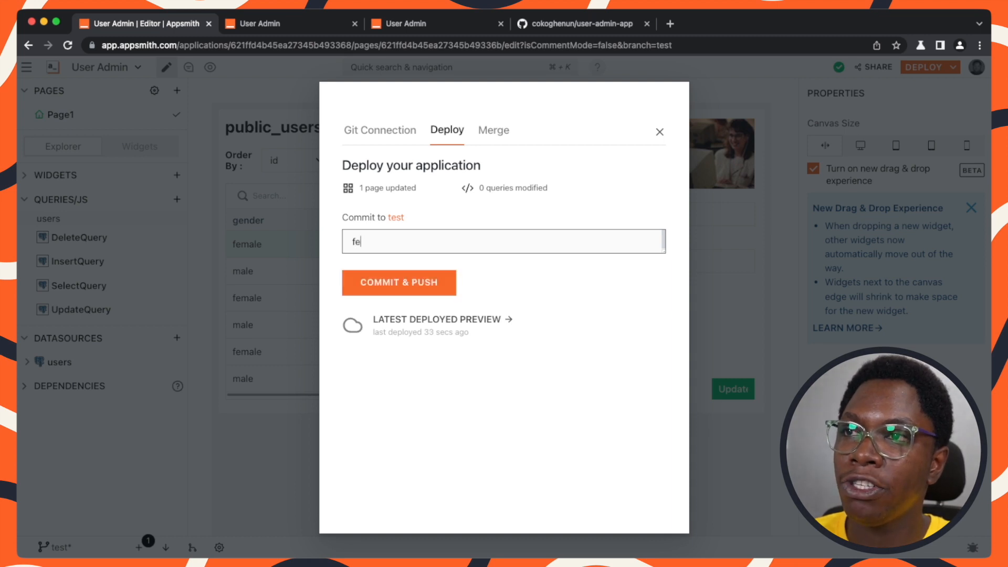
pyautogui.write('at: Rem')
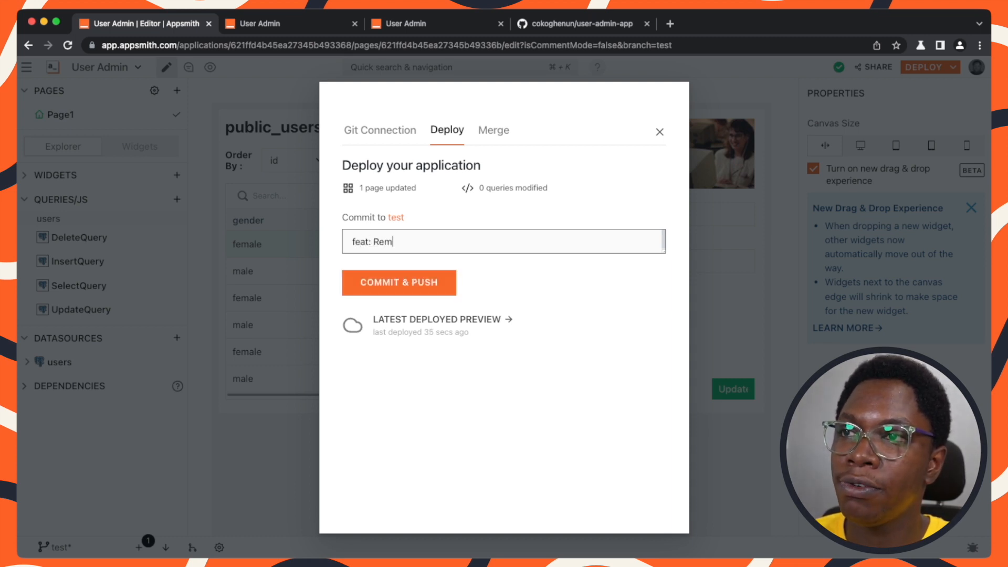
pyautogui.write('oves location input')
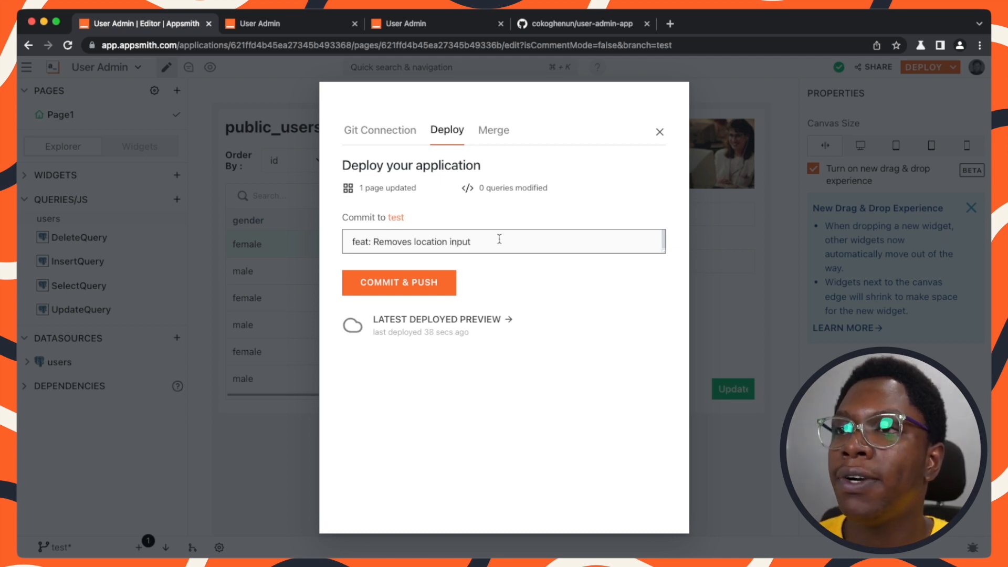
pyautogui.click(421, 290)
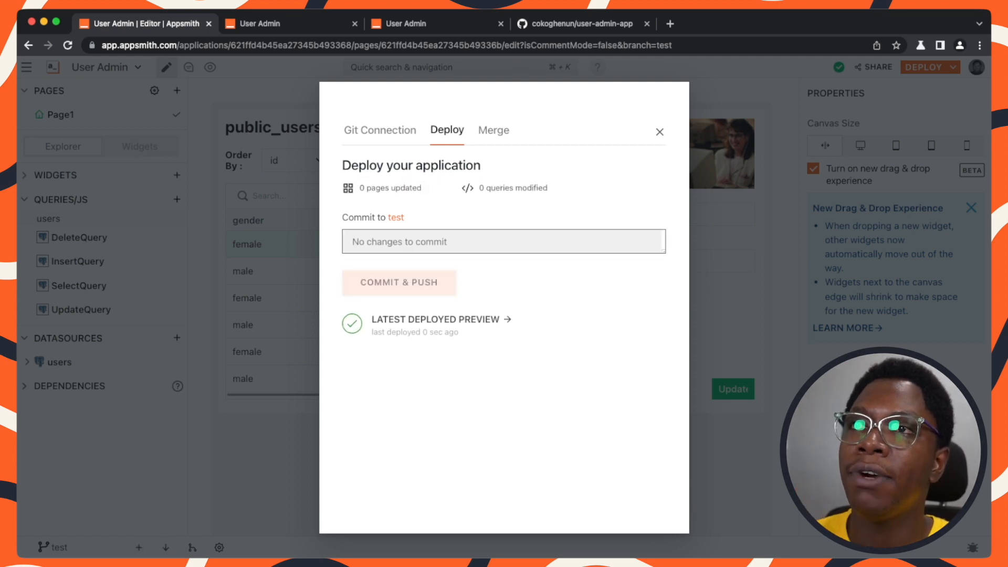
# Check the GitHub repository page, then return to the editor and close the deploy dialog.
pyautogui.click(552, 27)
pyautogui.scroll(2, 142, 166)
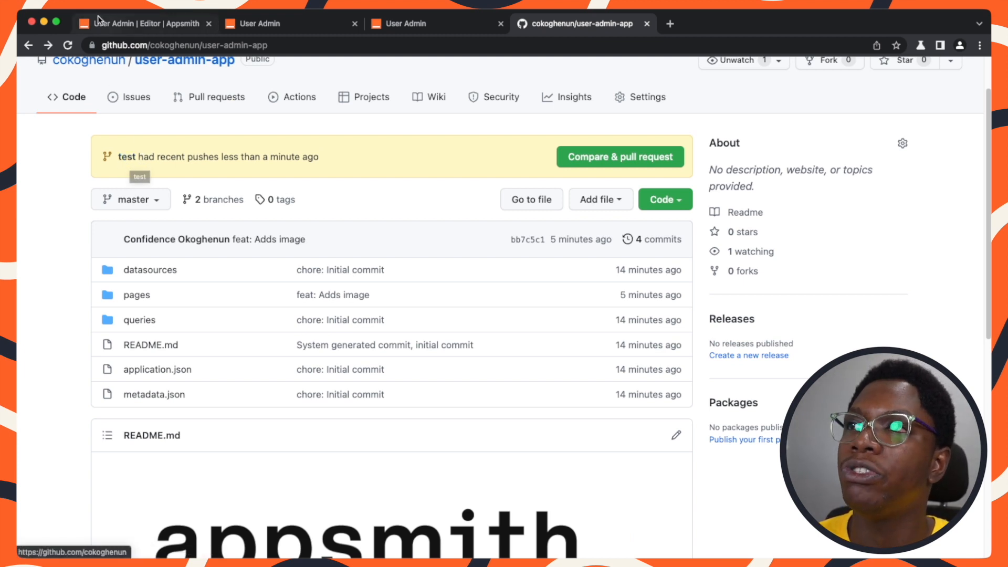
pyautogui.click(117, 32)
pyautogui.click(141, 374)
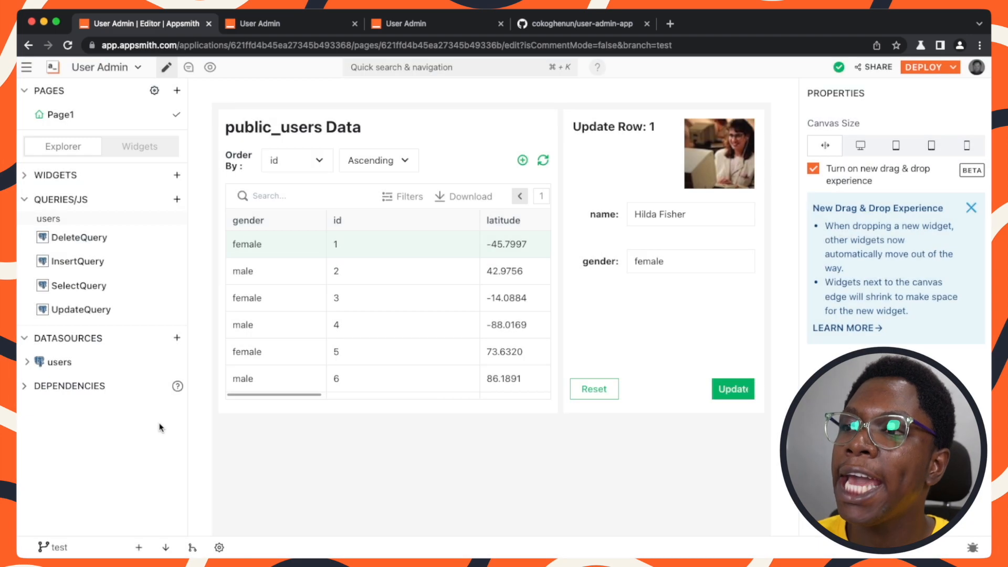
# Switch to the master branch and set the data type of the latitude and longitude inputs to Number.
pyautogui.click(47, 547)
pyautogui.click(117, 424)
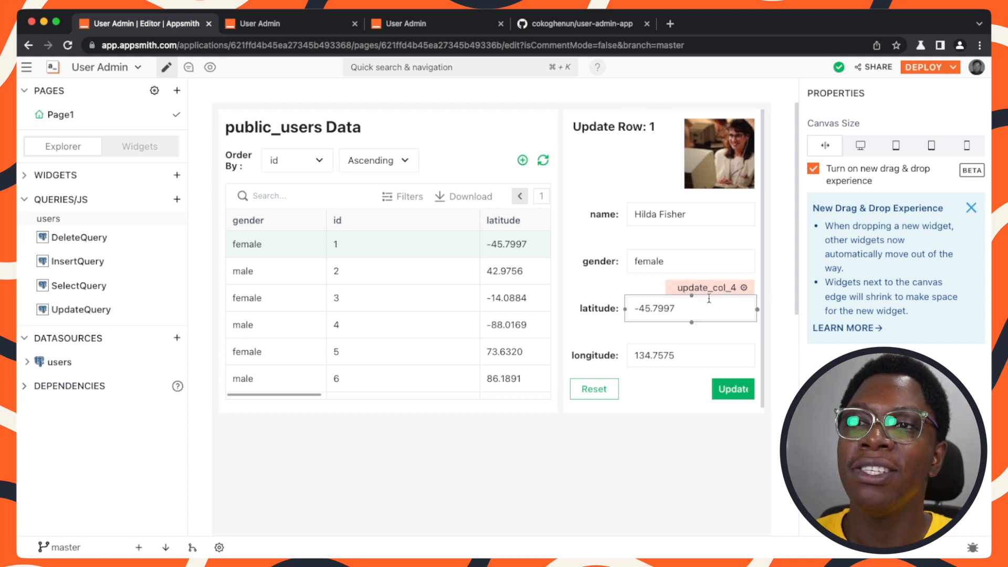
pyautogui.click(690, 315)
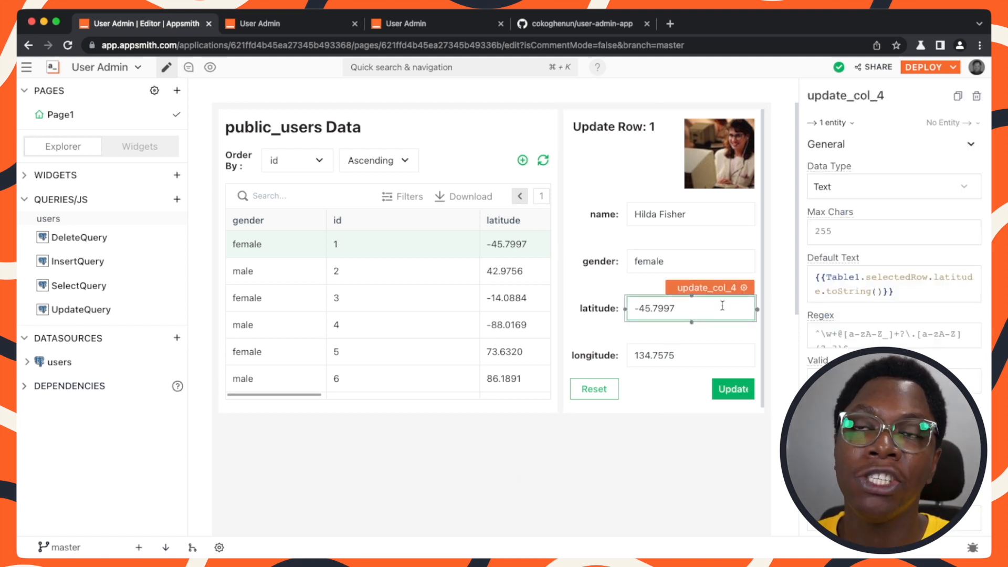
pyautogui.click(851, 187)
pyautogui.click(866, 247)
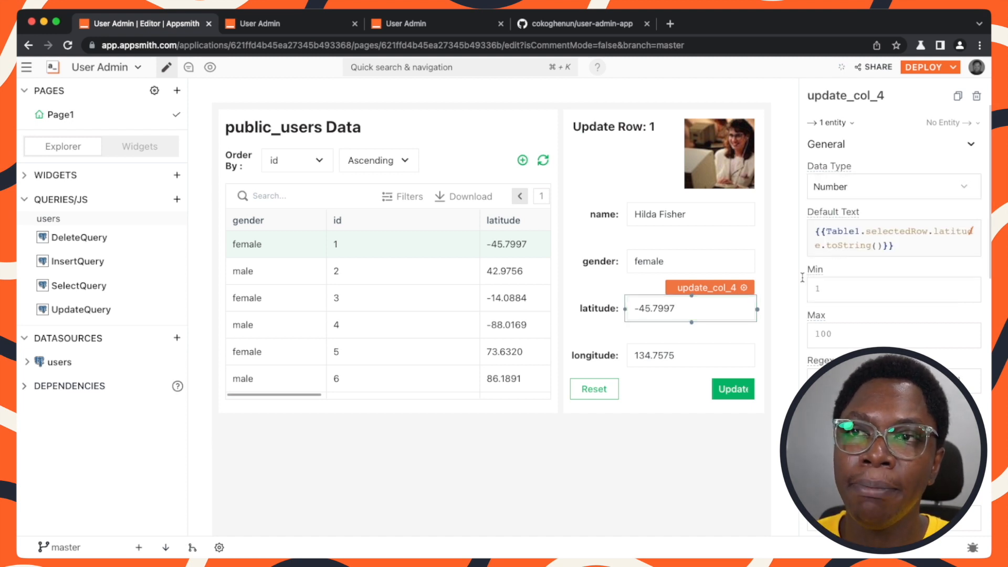
pyautogui.click(694, 354)
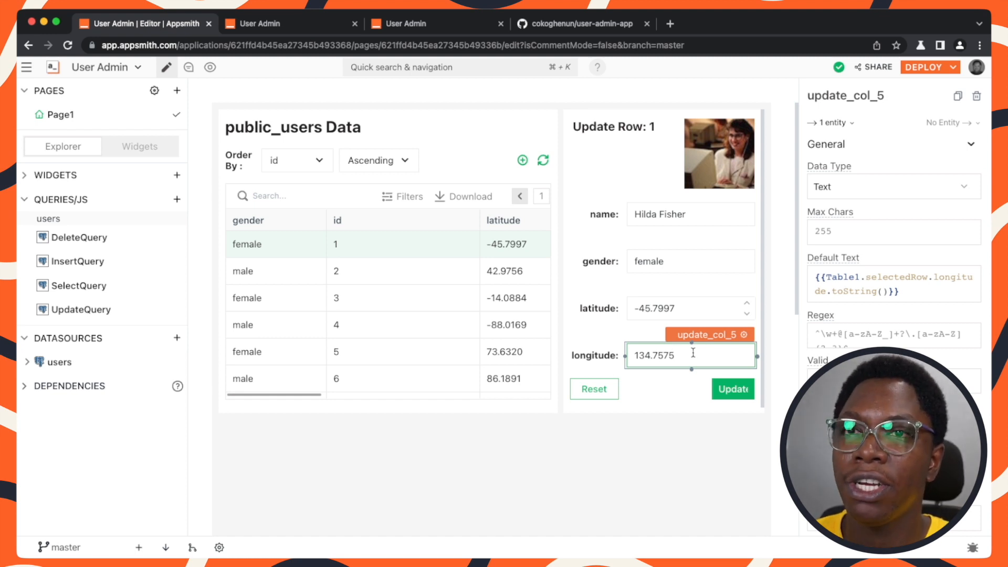
pyautogui.click(853, 192)
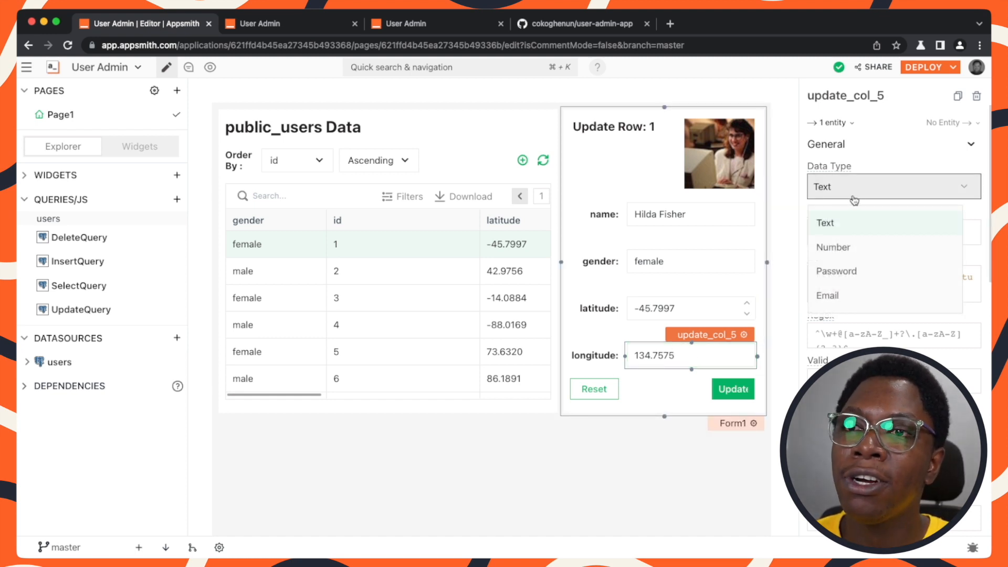
pyautogui.click(843, 249)
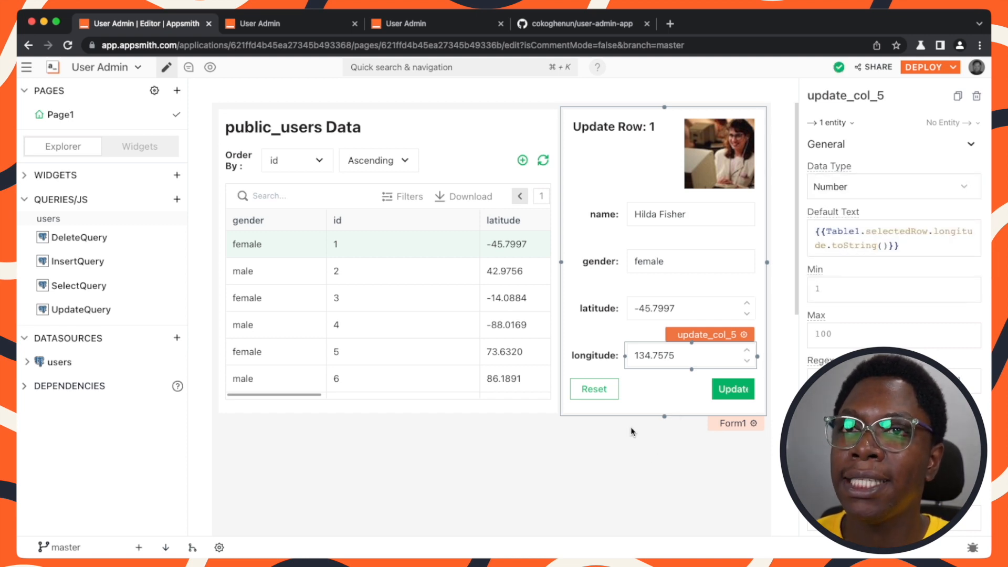
# Commit and push master with the message "chore: Makes location input type number" and close the dialog.
pyautogui.click(139, 548)
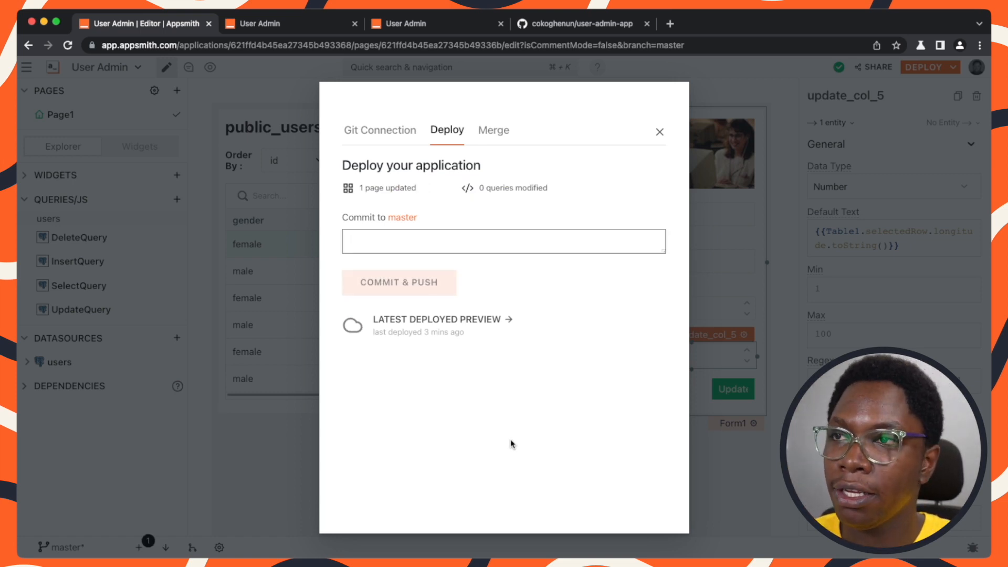
pyautogui.write('chore: Ma')
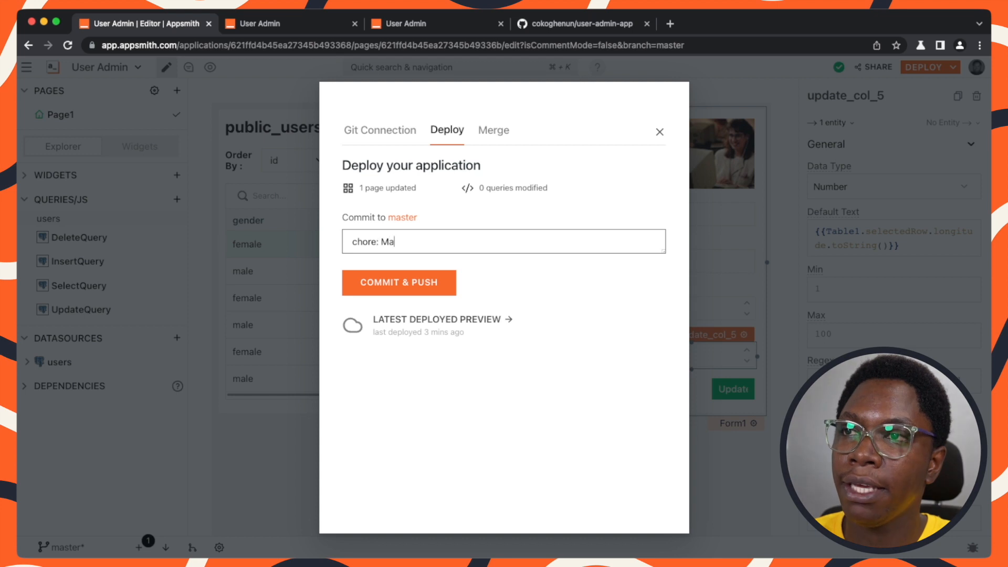
pyautogui.write('kes location ')
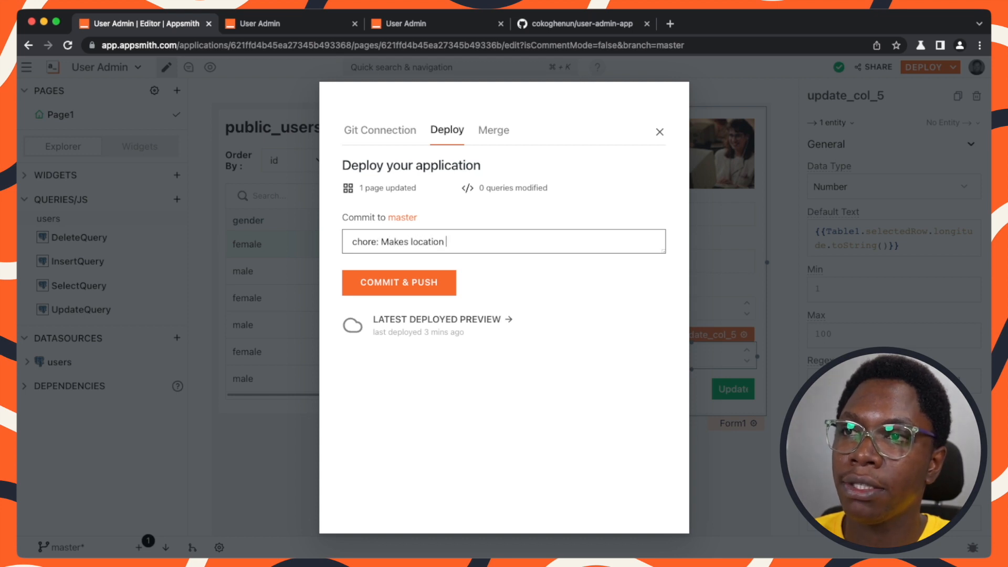
pyautogui.write('input type ')
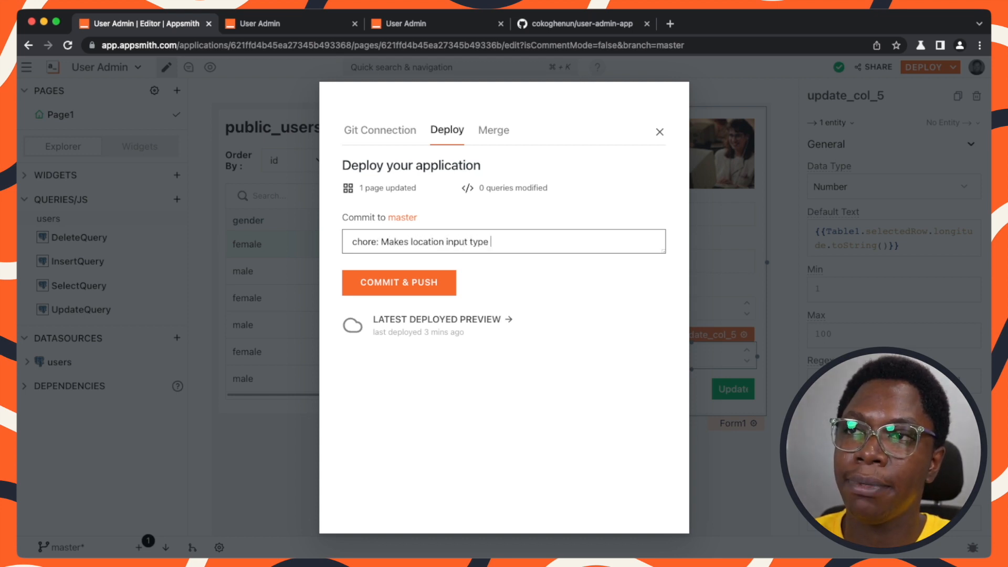
pyautogui.write('number')
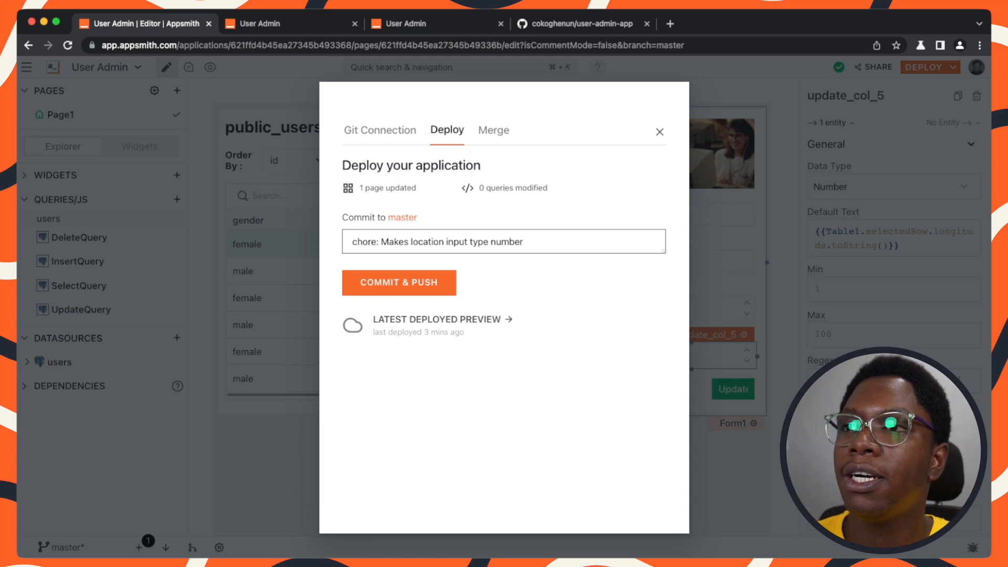
pyautogui.click(405, 286)
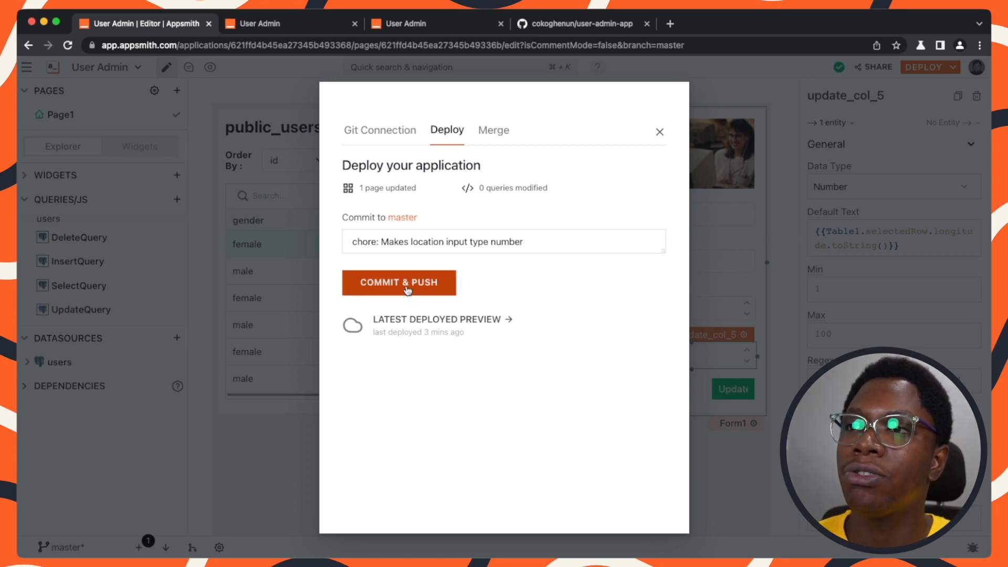
pyautogui.click(719, 479)
# Reload the GitHub repository and review its branch list, then return to the editor.
pyautogui.click(544, 24)
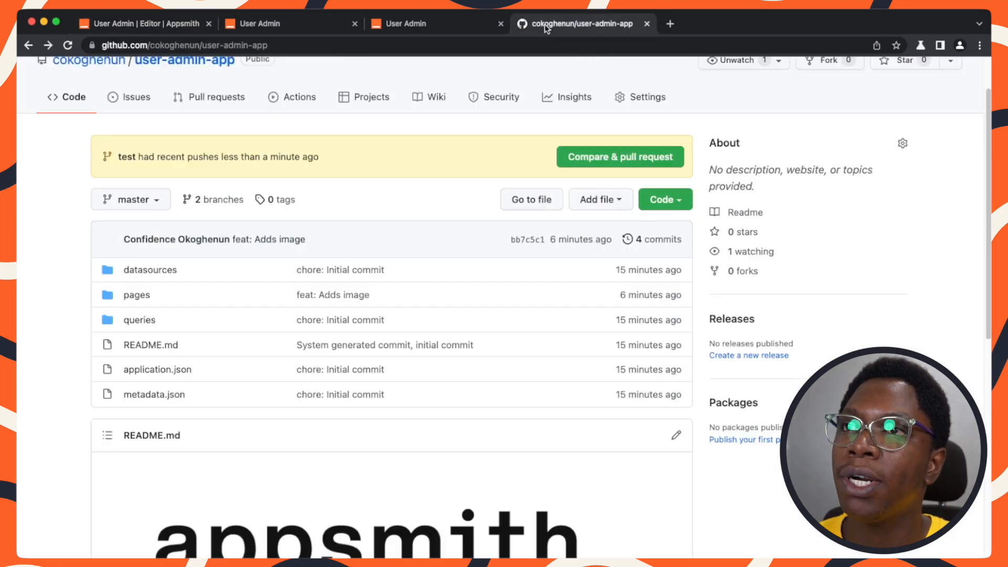
pyautogui.click(68, 45)
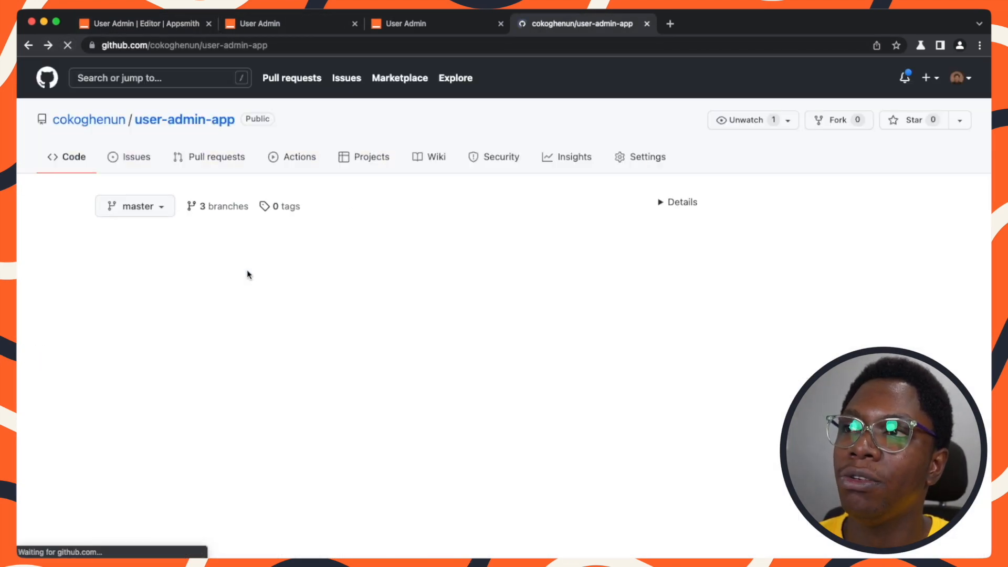
pyautogui.click(107, 200)
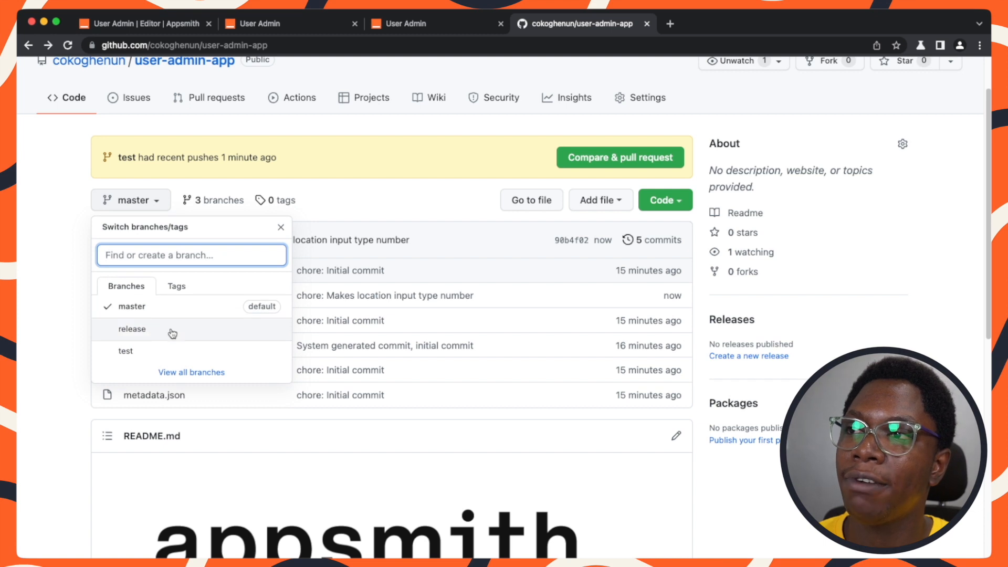
pyautogui.click(82, 233)
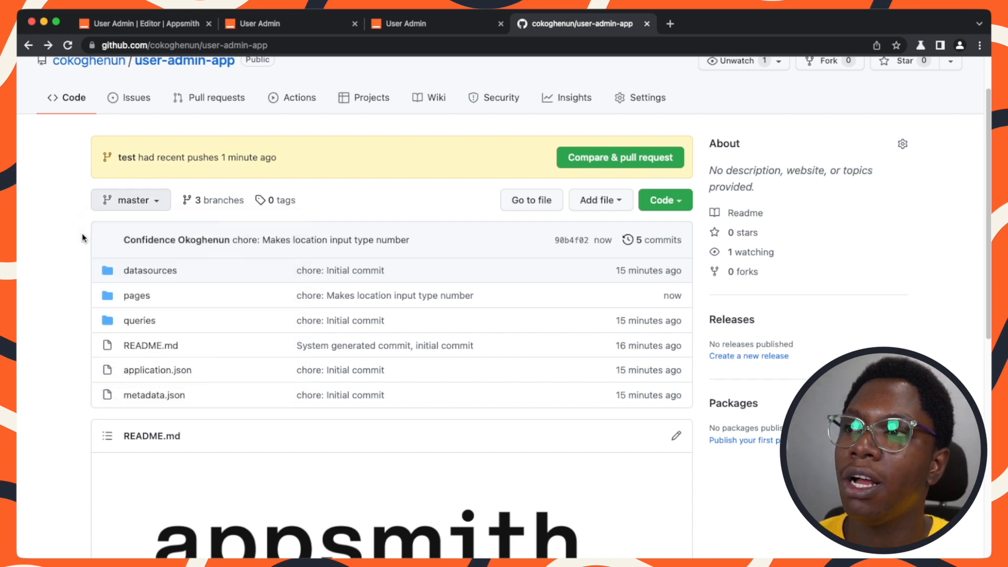
pyautogui.click(118, 33)
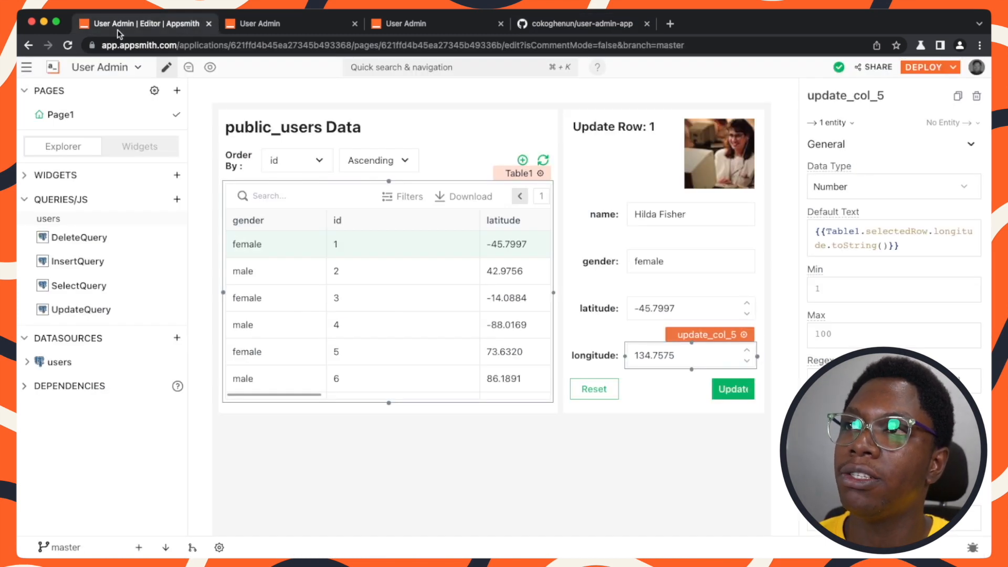
# Switch to the test branch and attempt to merge it into master.
pyautogui.click(58, 547)
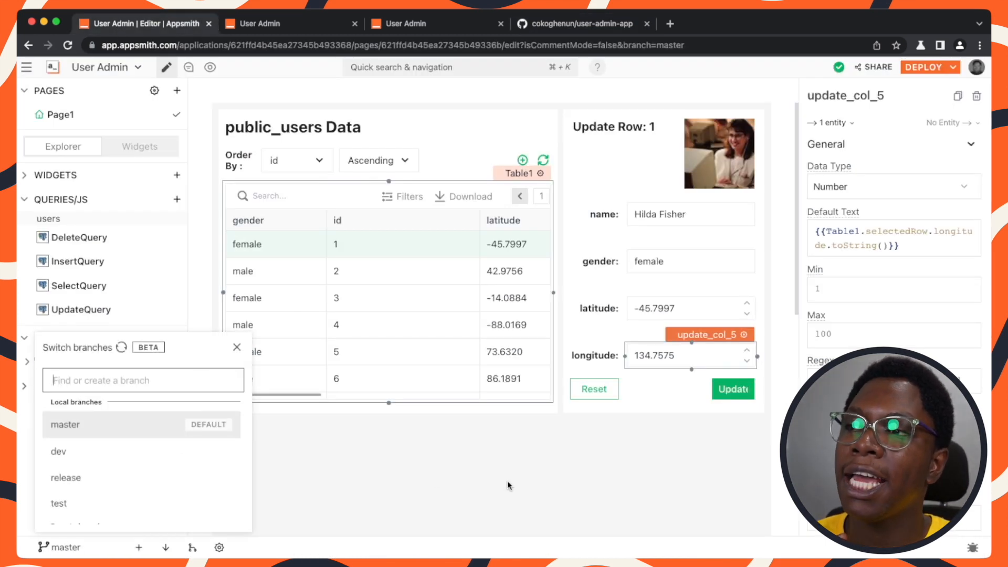
pyautogui.click(111, 507)
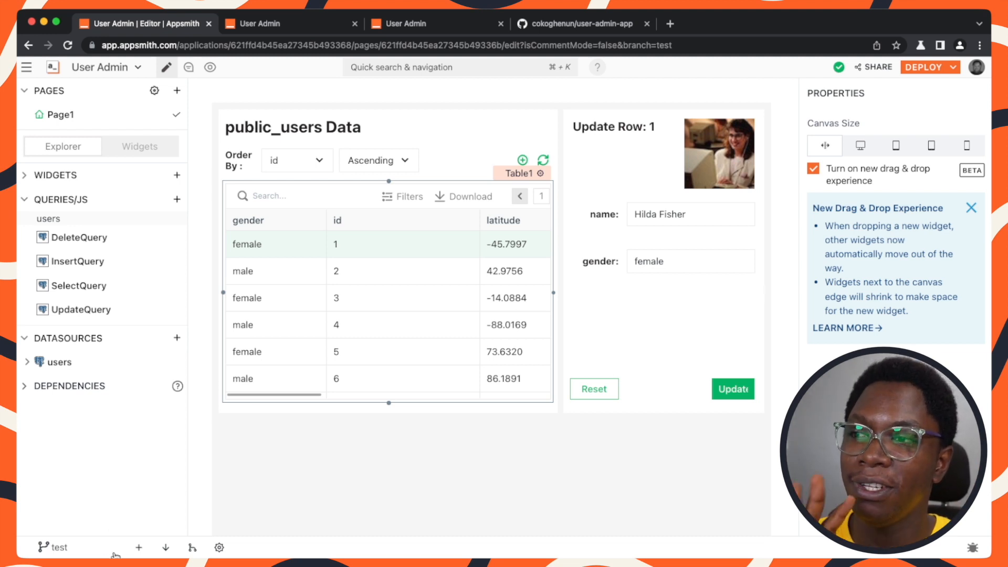
pyautogui.click(192, 548)
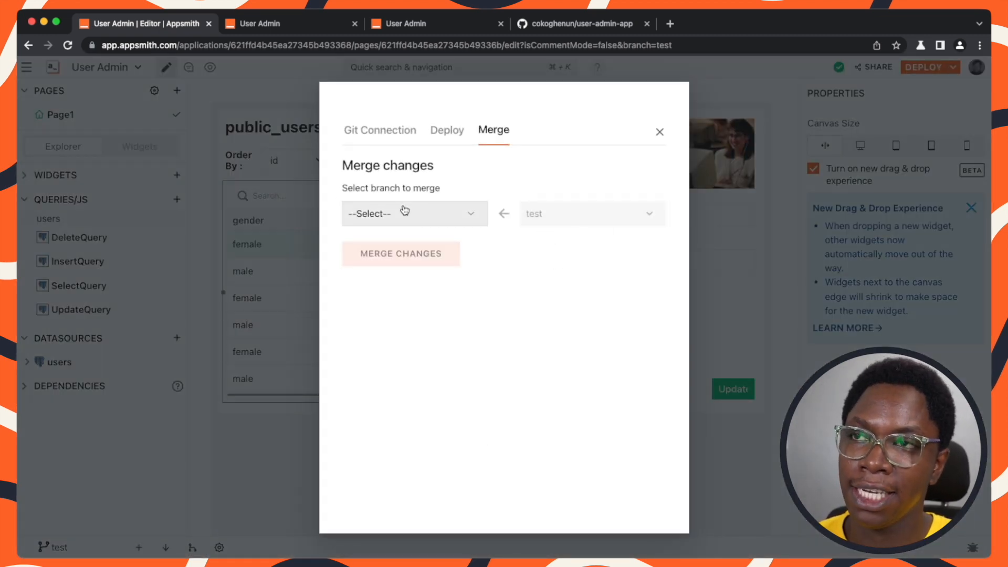
pyautogui.click(404, 212)
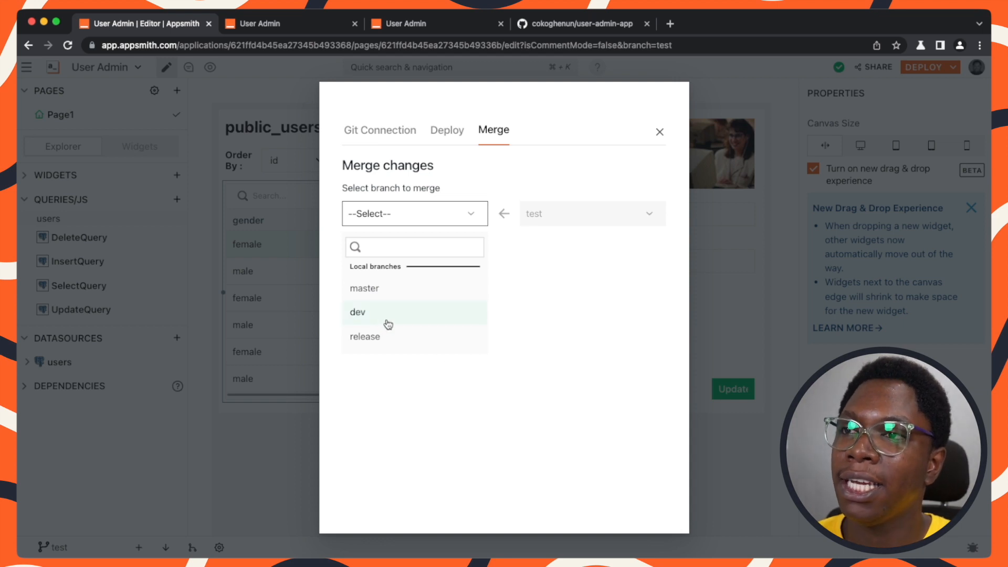
pyautogui.click(383, 290)
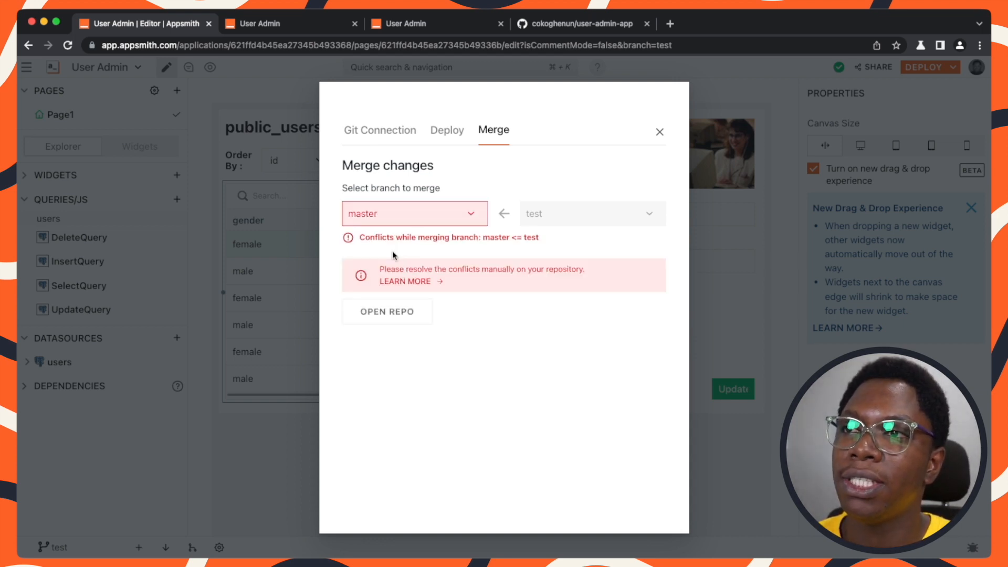
# Open the repository on GitHub from the merge conflict notice and return to its tab.
pyautogui.moveTo(359, 238); pyautogui.dragTo(564, 240)
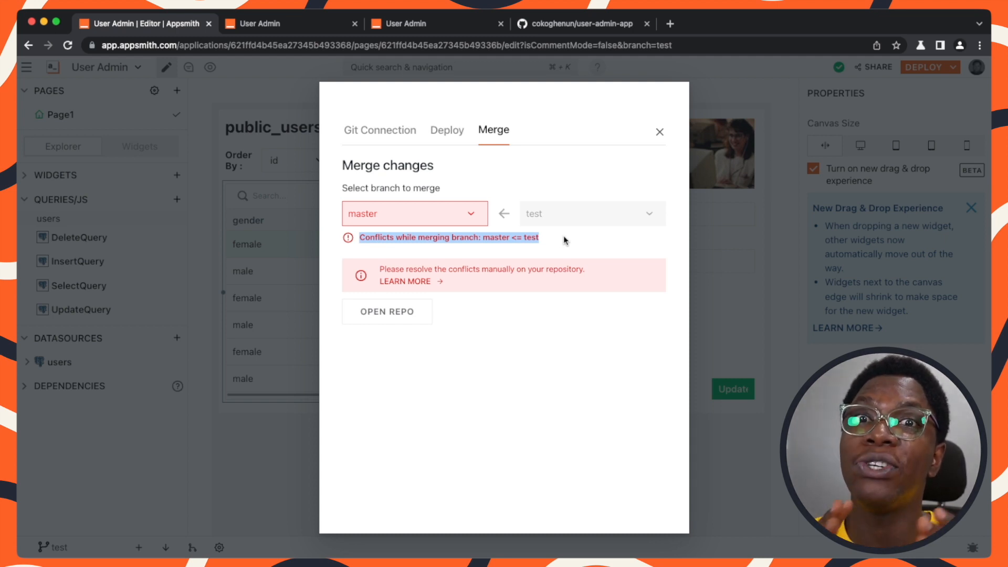
pyautogui.click(397, 310)
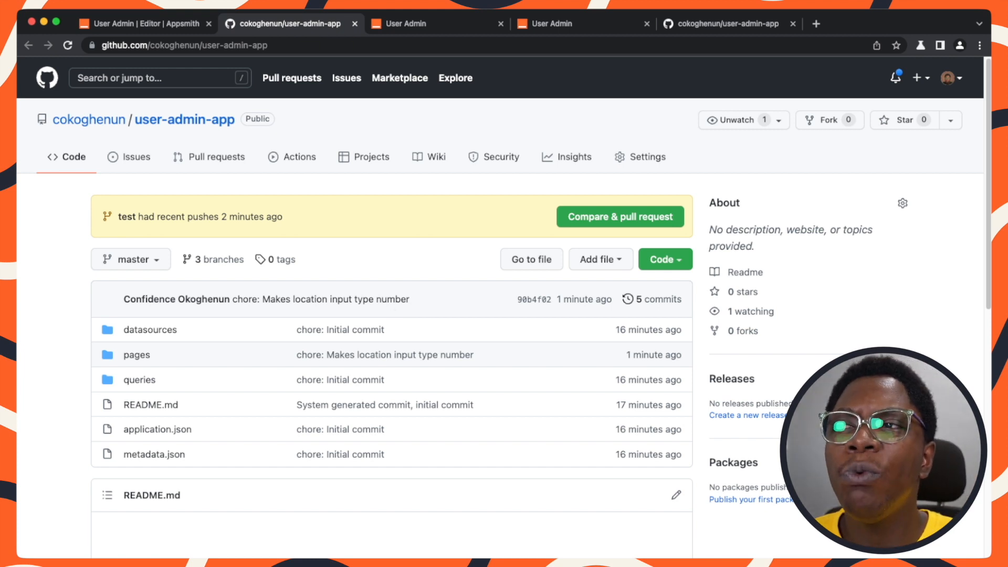
pyautogui.click(187, 27)
pyautogui.click(513, 429)
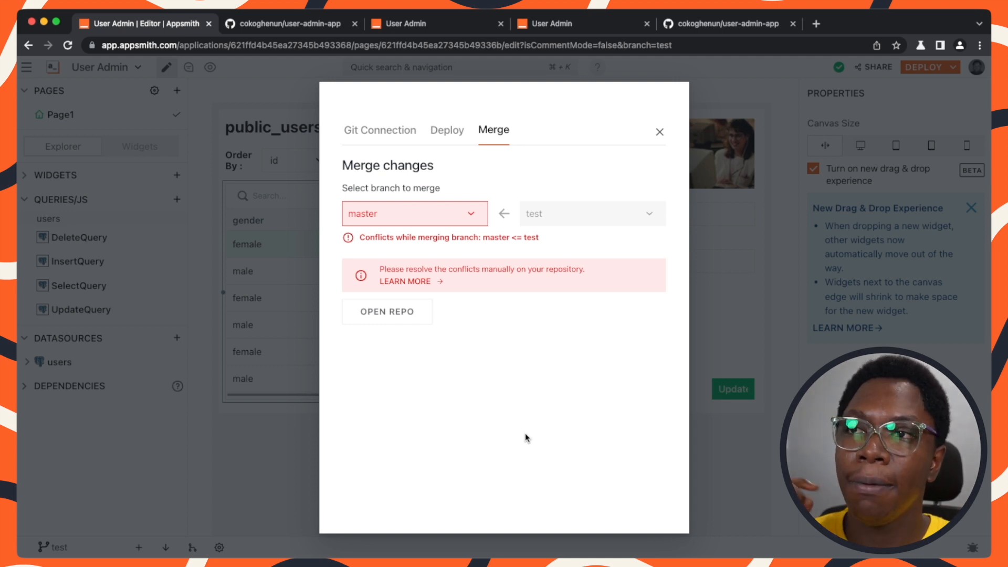
pyautogui.click(313, 23)
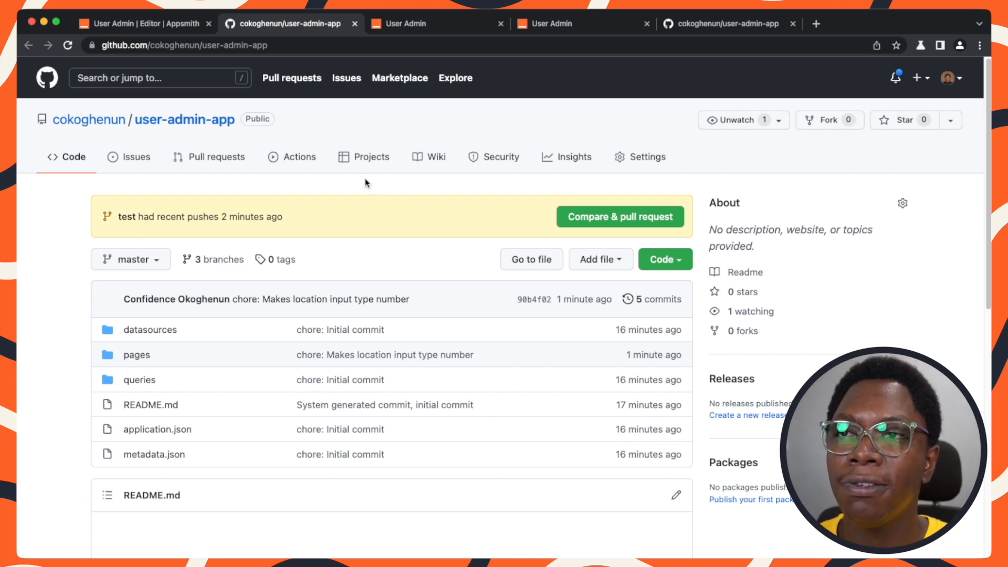
# Create a pull request from test into master titled "feat: Removes location input".
pyautogui.click(609, 221)
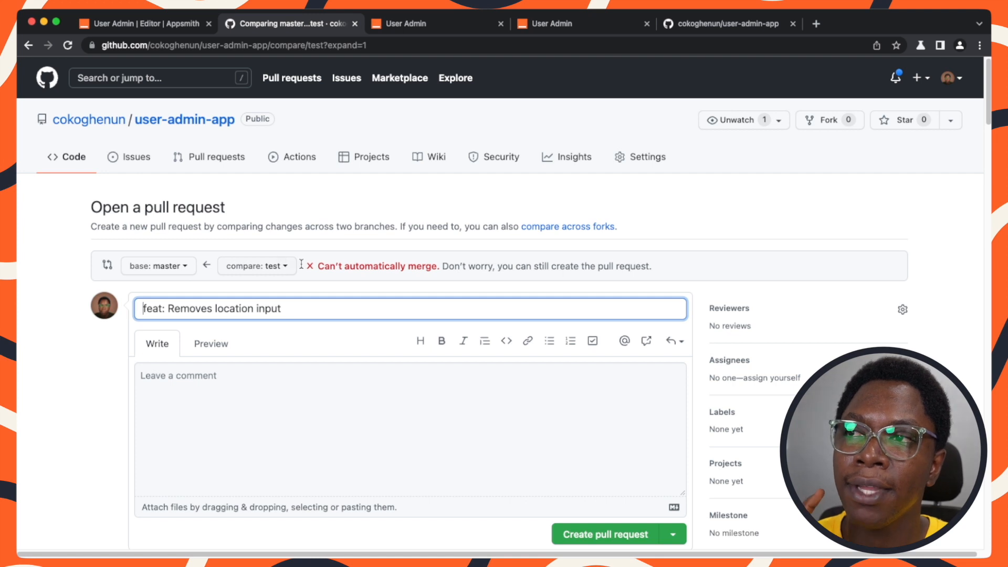
pyautogui.click(316, 267)
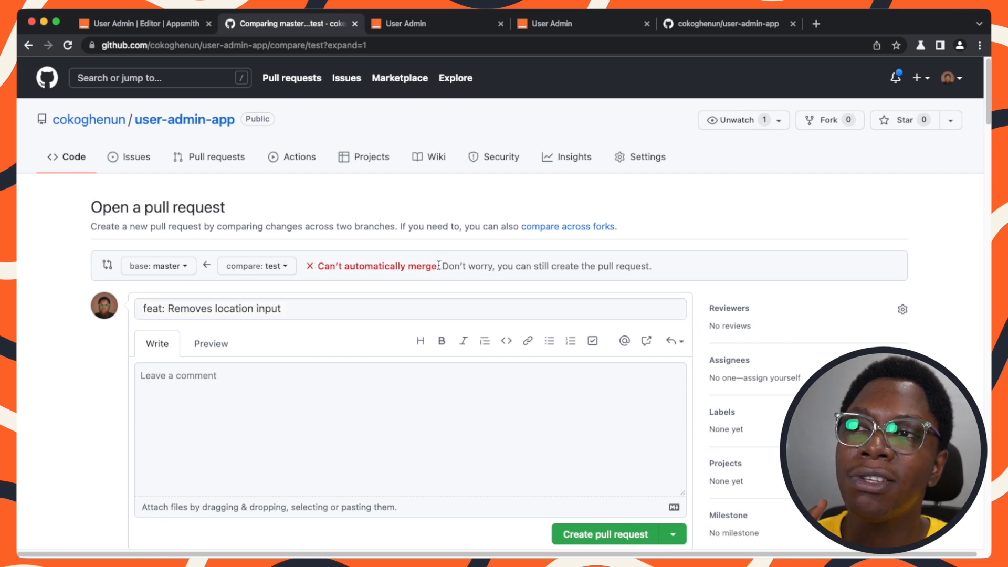
pyautogui.moveTo(439, 266); pyautogui.dragTo(319, 267)
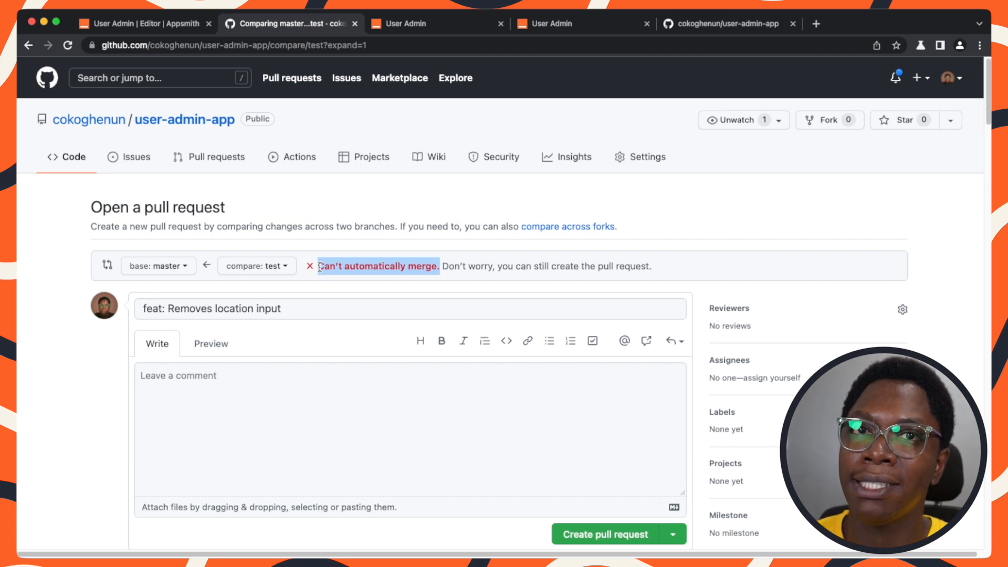
pyautogui.click(438, 377)
pyautogui.scroll(-1, 466, 373)
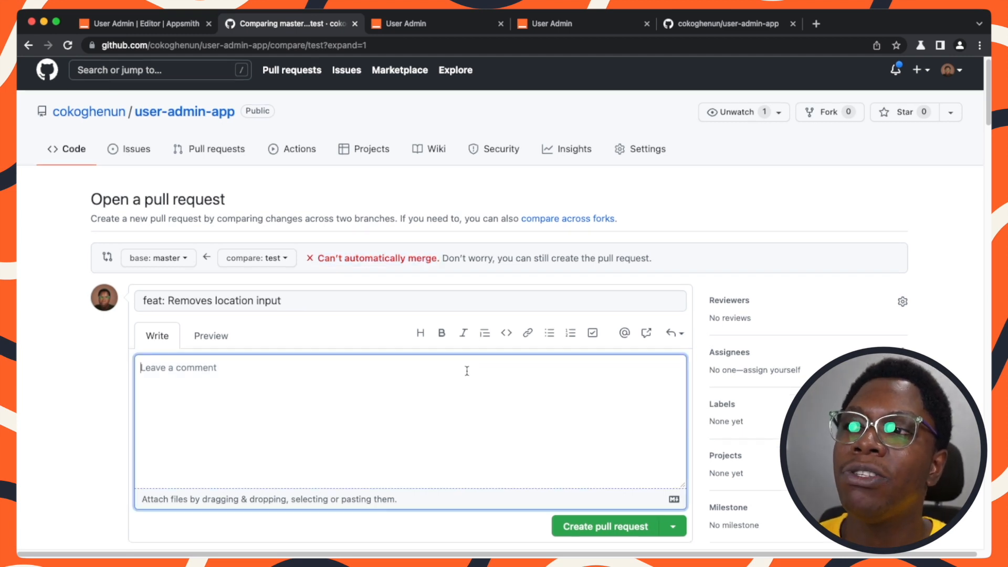
pyautogui.click(594, 509)
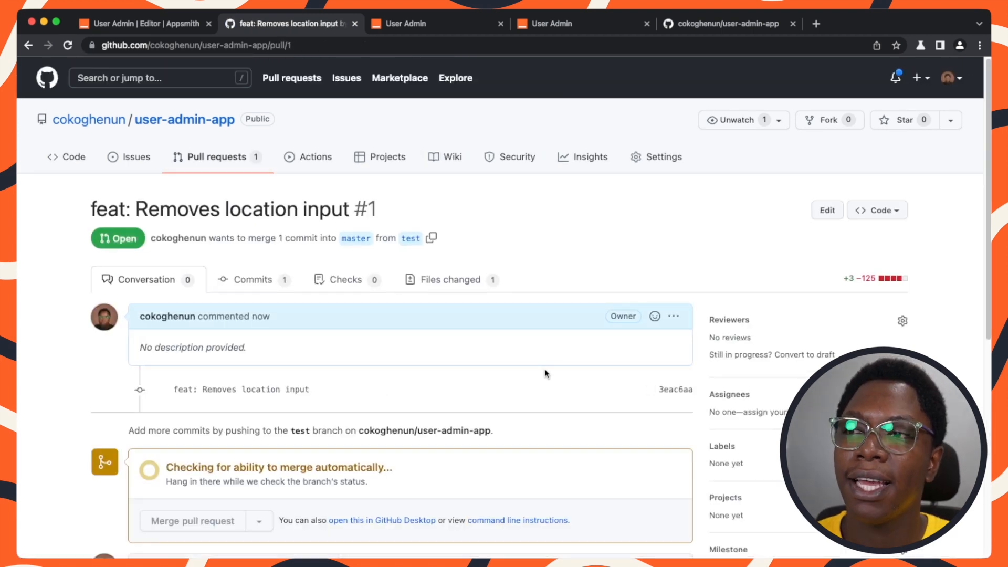
# Open the conflict resolution editor for the pull request.
pyautogui.scroll(-1, 544, 369)
pyautogui.scroll(-4, 545, 373)
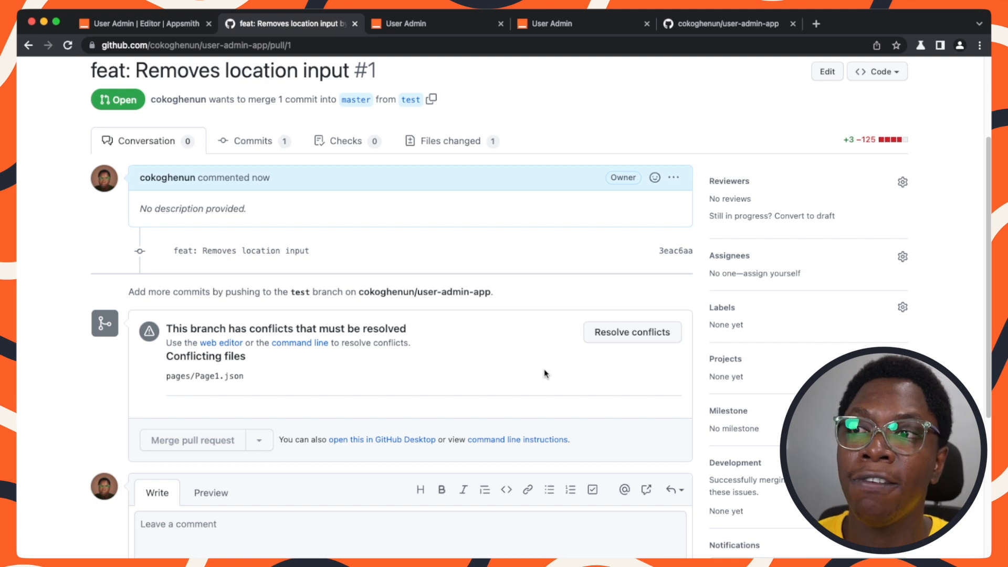
pyautogui.click(650, 331)
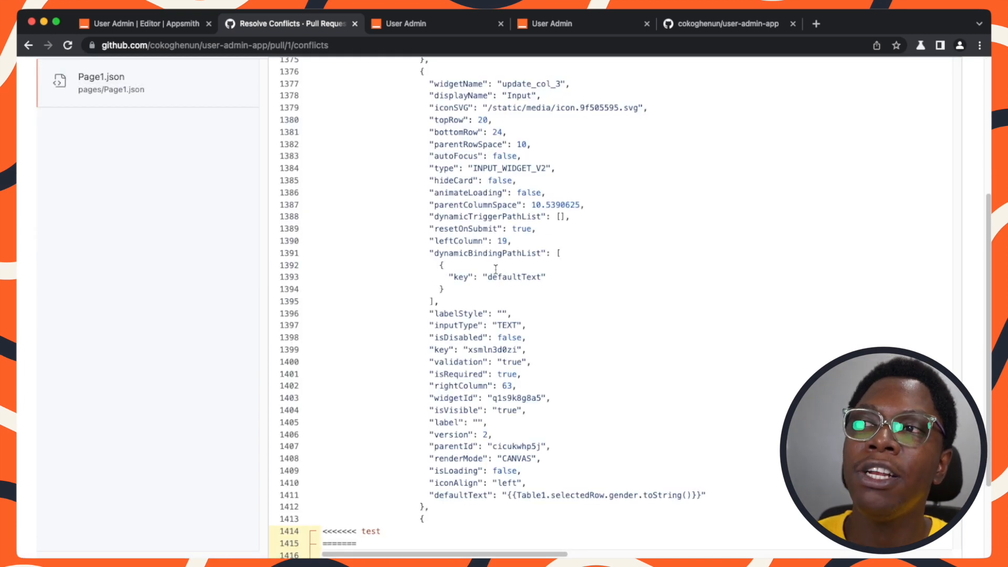
# Examine the conflicting section of Page1.json between the test and master markers.
pyautogui.scroll(-5, 465, 315)
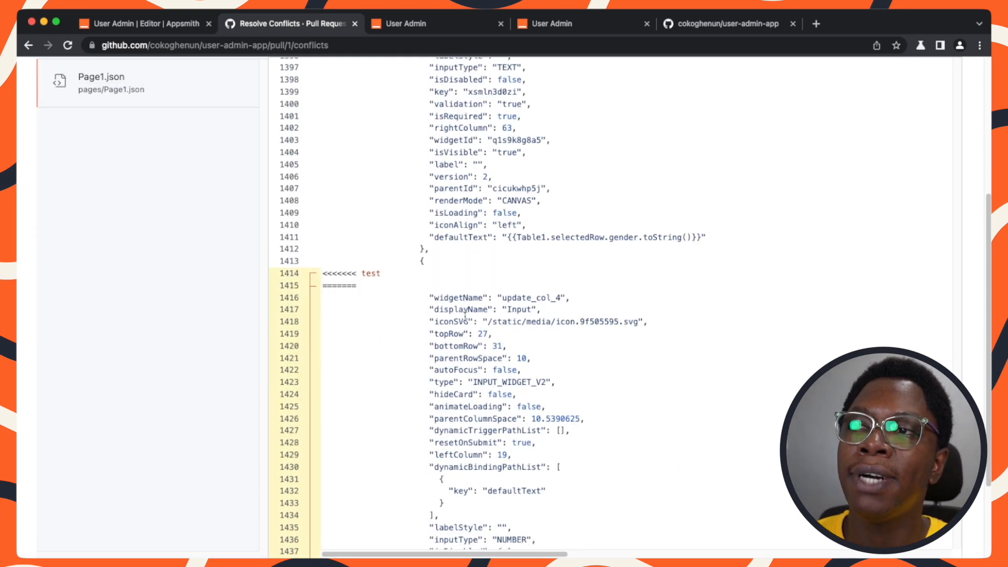
pyautogui.moveTo(330, 240); pyautogui.dragTo(380, 513)
pyautogui.scroll(-5, 381, 364)
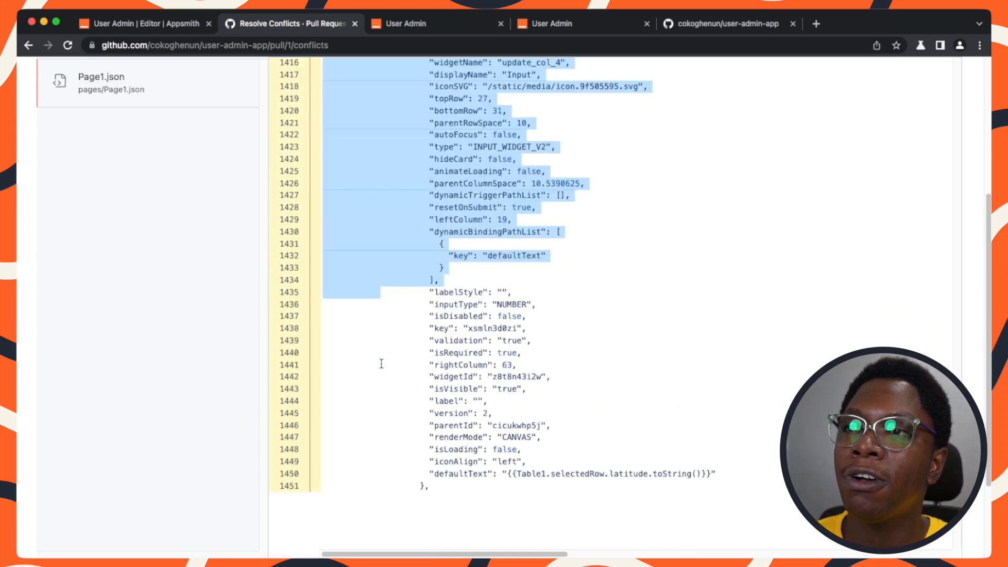
pyautogui.scroll(-10, 381, 404)
pyautogui.moveTo(381, 363); pyautogui.dragTo(399, 429)
pyautogui.click(401, 423)
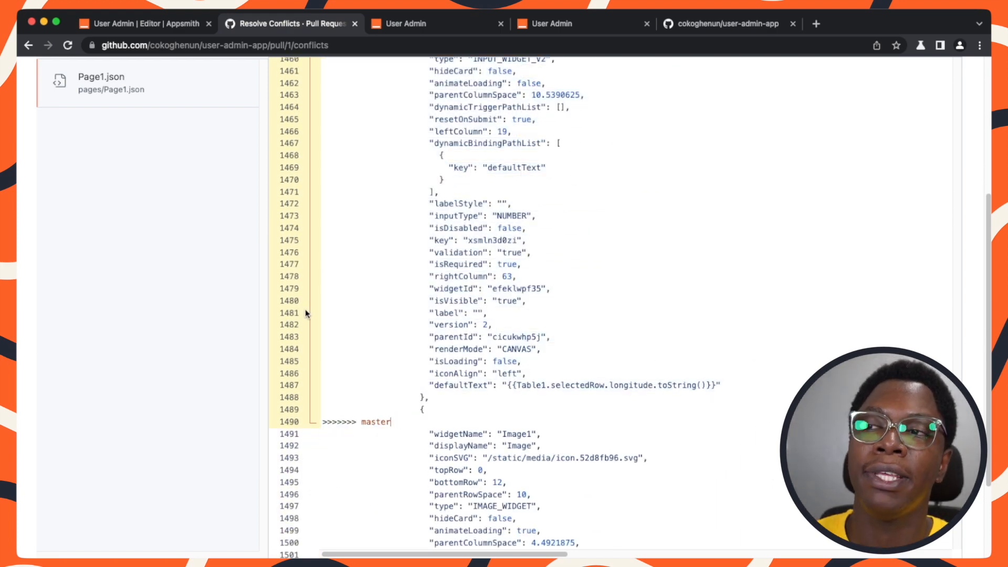
pyautogui.scroll(7, 440, 372)
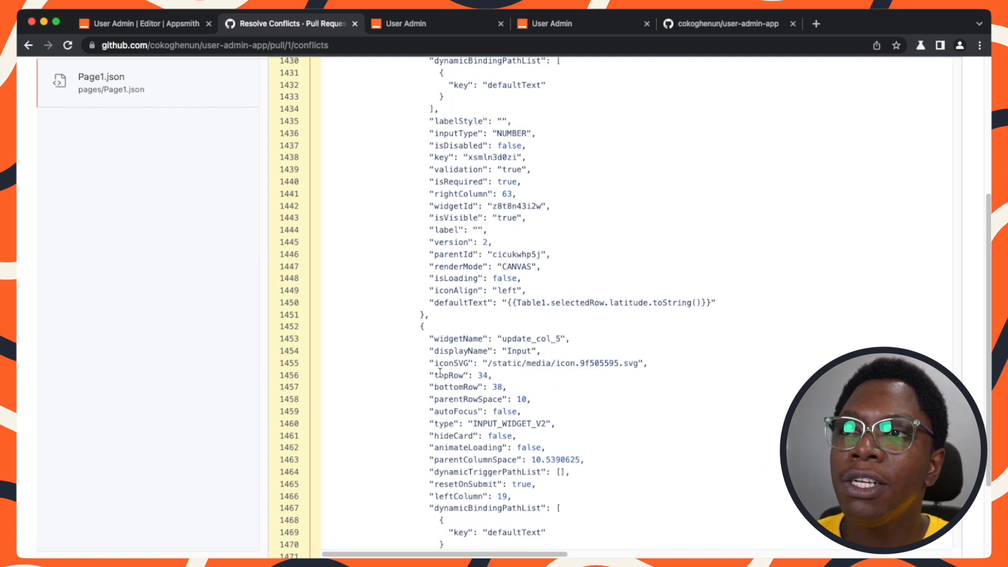
pyautogui.scroll(9, 440, 371)
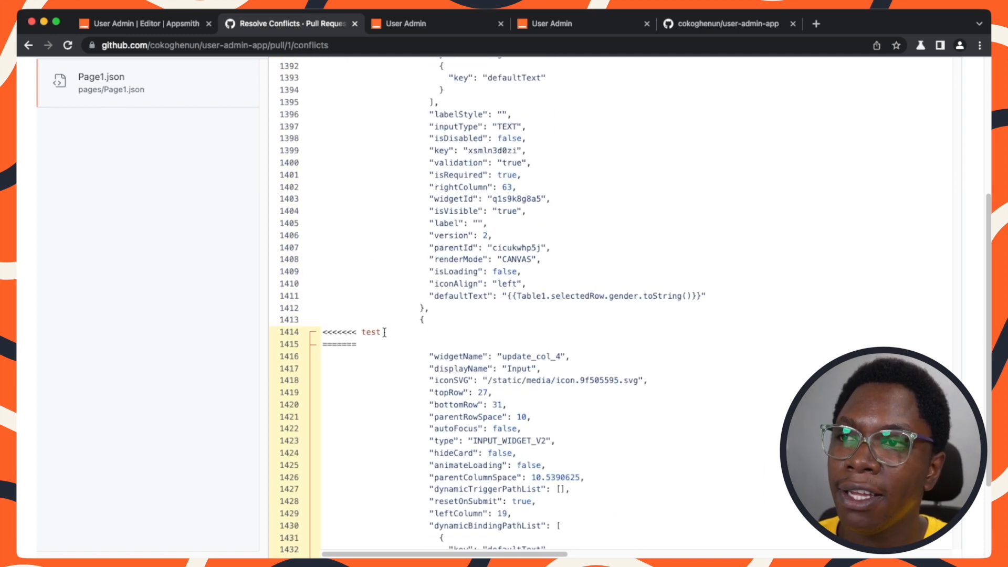
pyautogui.moveTo(386, 332); pyautogui.dragTo(339, 330)
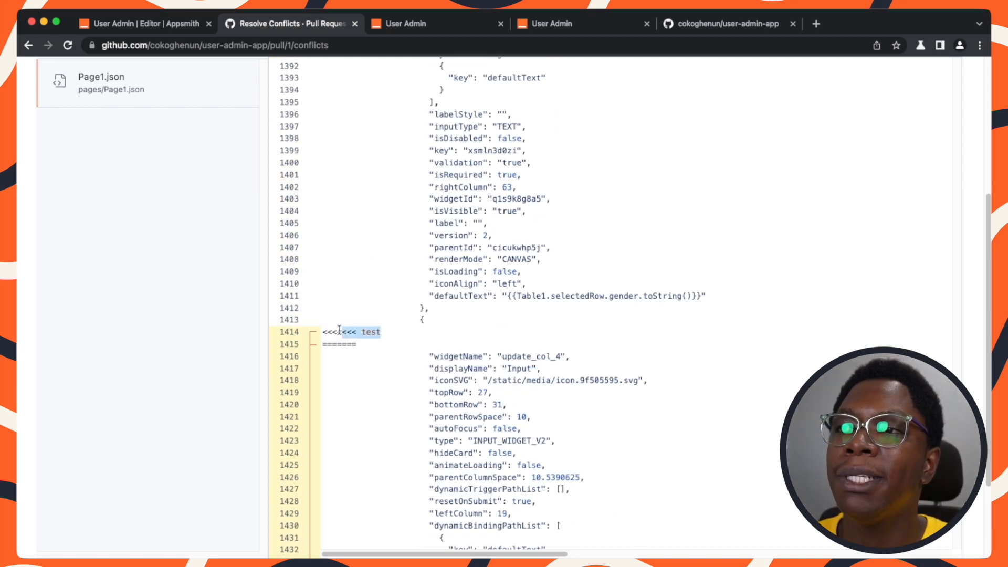
pyautogui.click(393, 332)
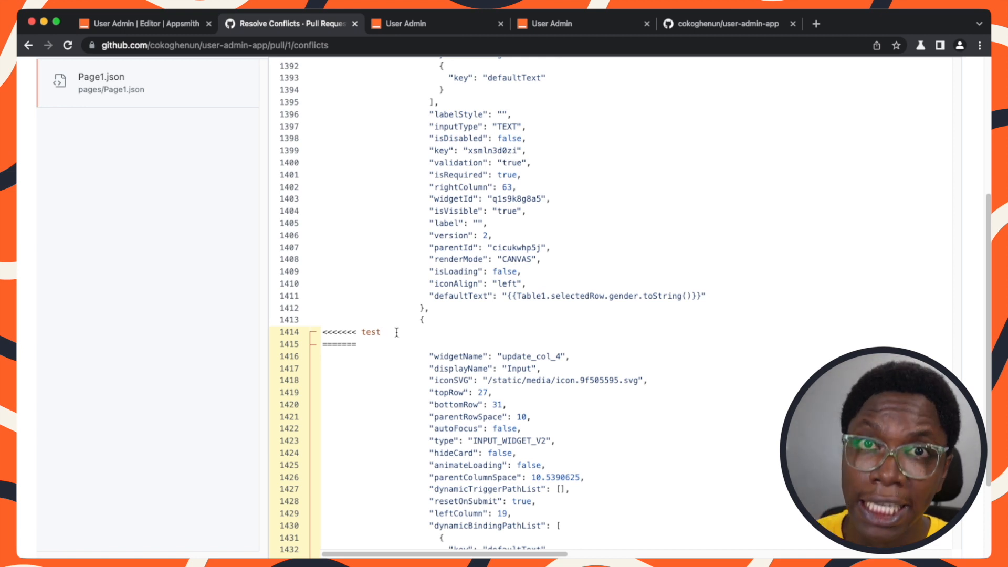
pyautogui.scroll(-1, 394, 332)
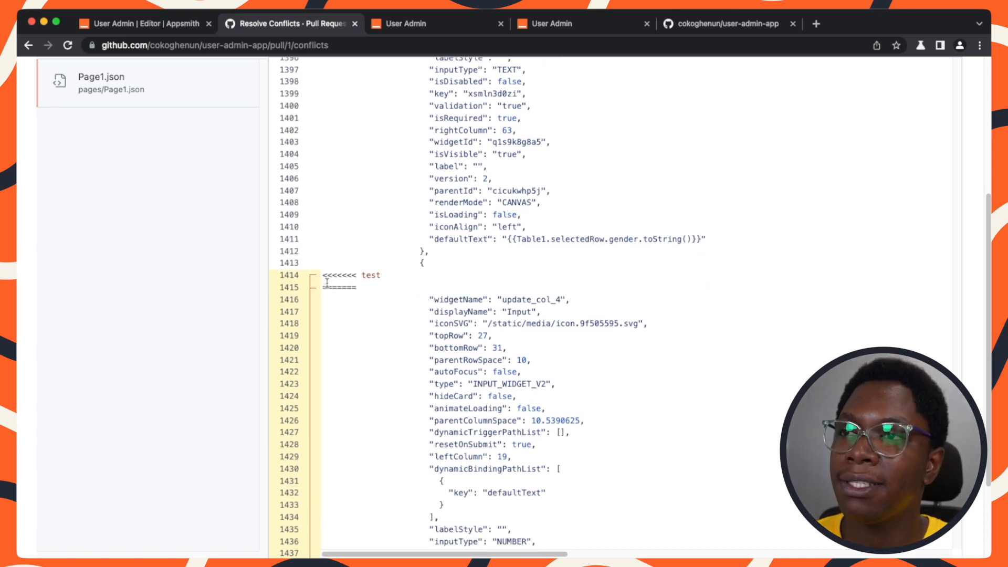
pyautogui.moveTo(323, 287); pyautogui.dragTo(379, 491)
pyautogui.scroll(-2, 379, 492)
pyautogui.scroll(-12, 385, 477)
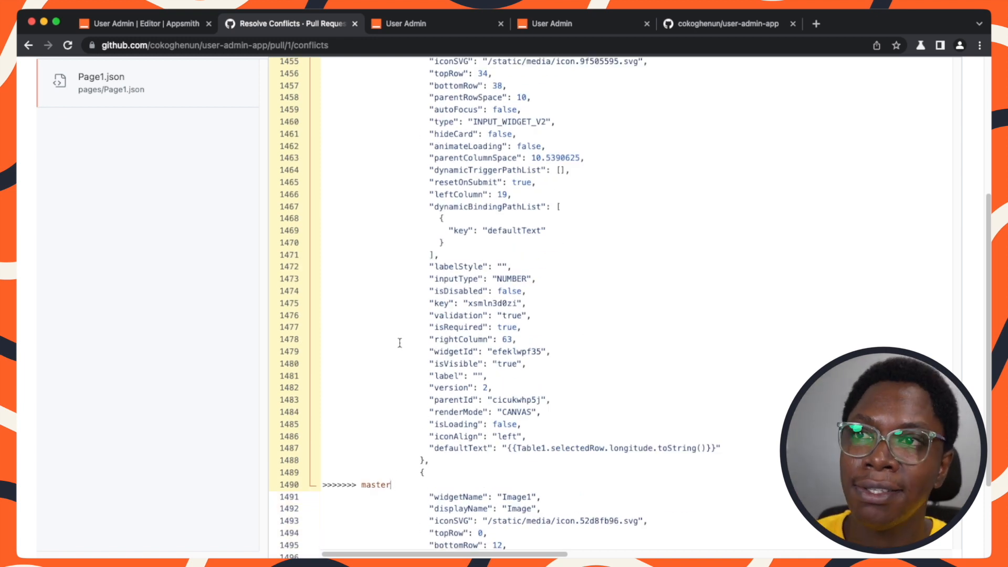
pyautogui.moveTo(425, 279); pyautogui.dragTo(560, 284)
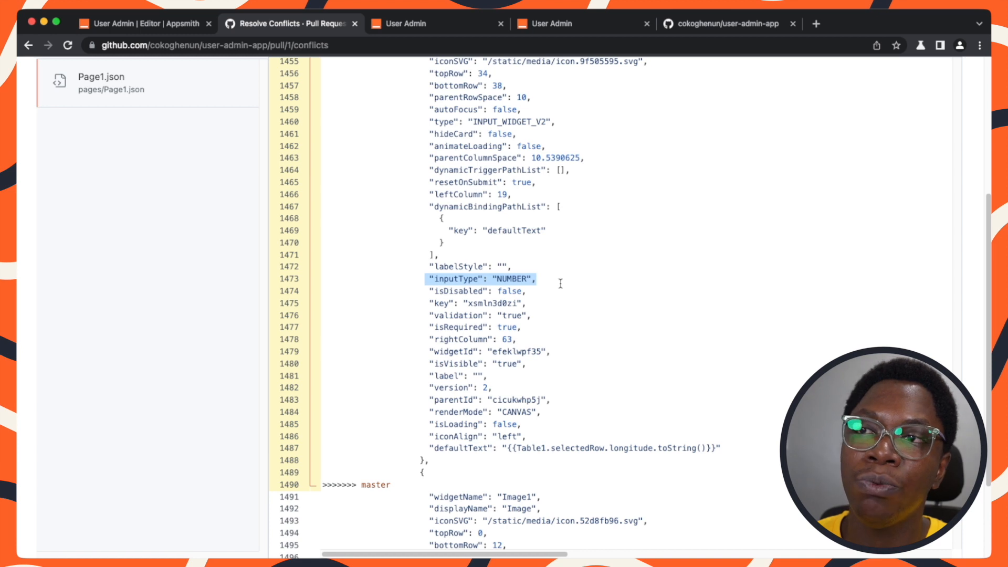
pyautogui.scroll(9, 561, 284)
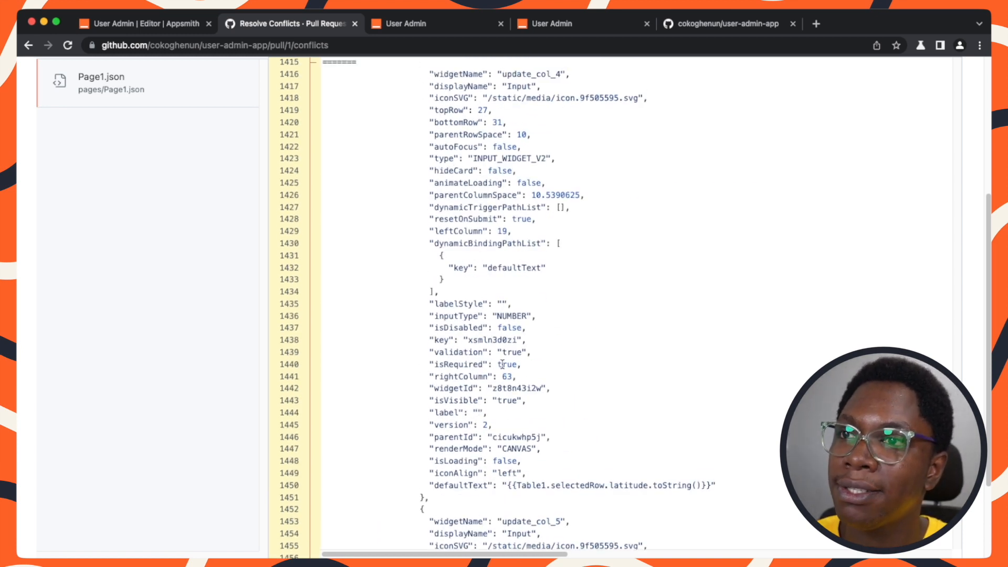
pyautogui.moveTo(428, 316); pyautogui.dragTo(552, 313)
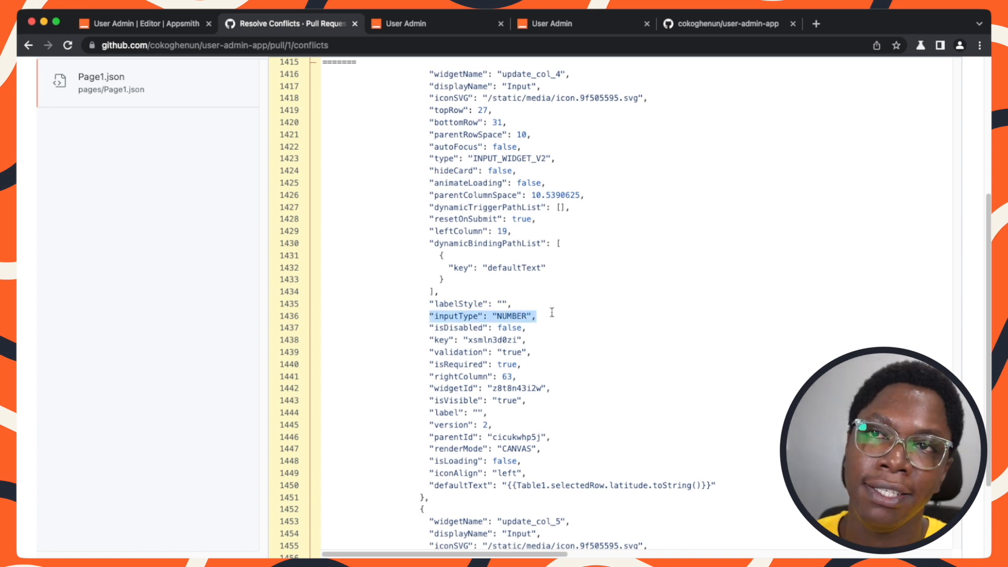
pyautogui.scroll(-3, 552, 313)
pyautogui.scroll(6, 506, 245)
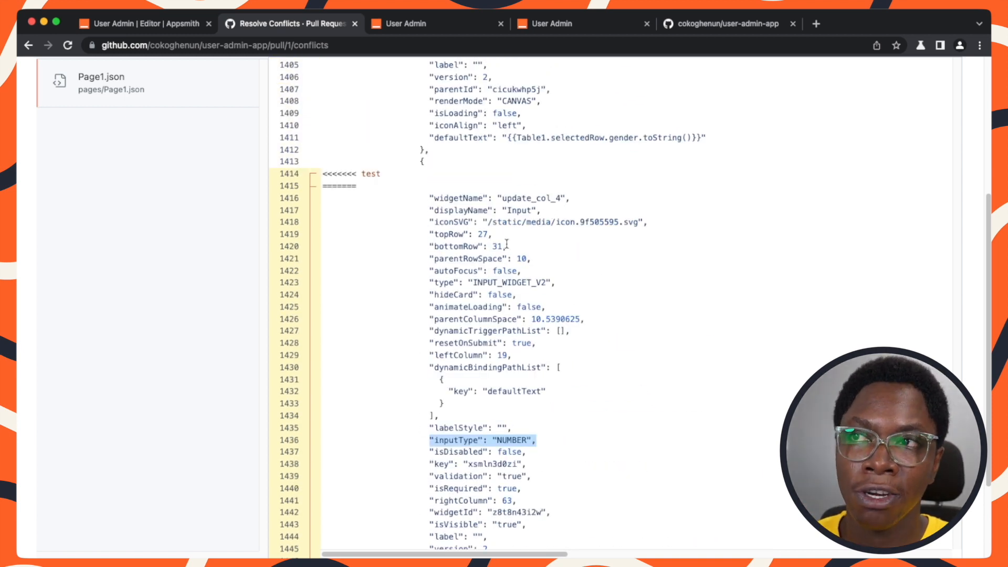
# Delete the conflict marker lines in Page1.json and mark the file as resolved.
pyautogui.click(436, 186)
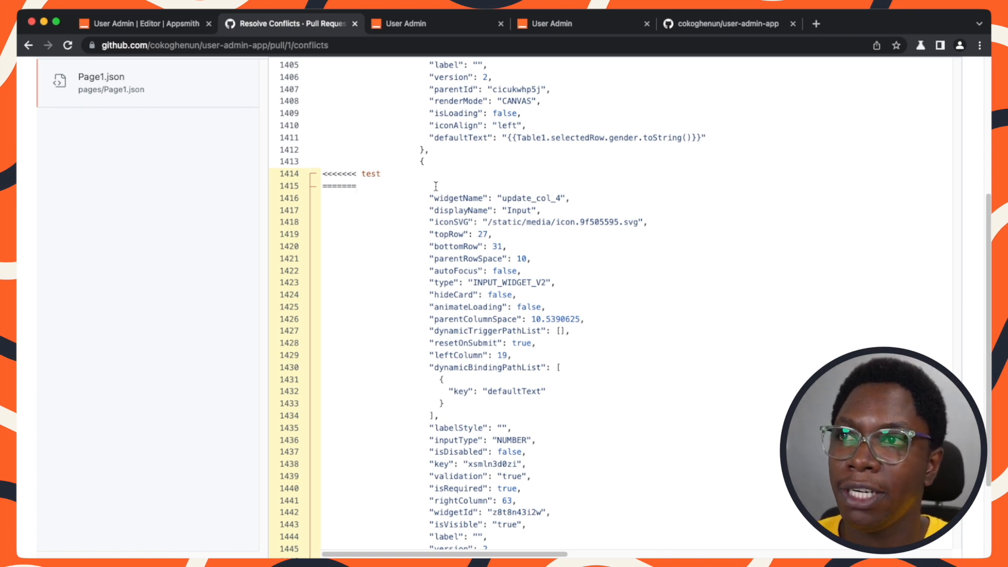
pyautogui.moveTo(435, 186); pyautogui.dragTo(310, 176)
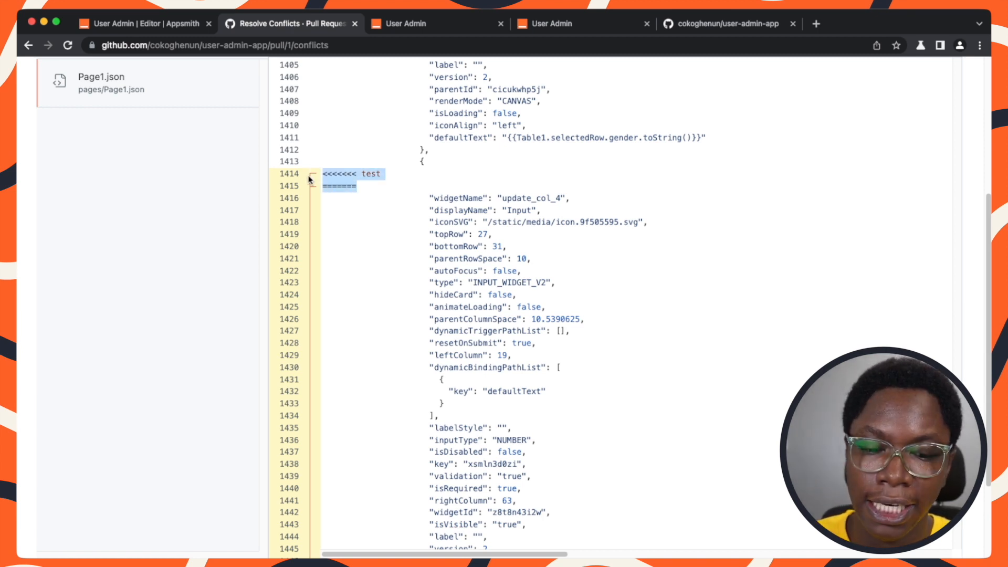
pyautogui.press('BackSpace')
pyautogui.press('BackSpace')
pyautogui.scroll(-7, 377, 211)
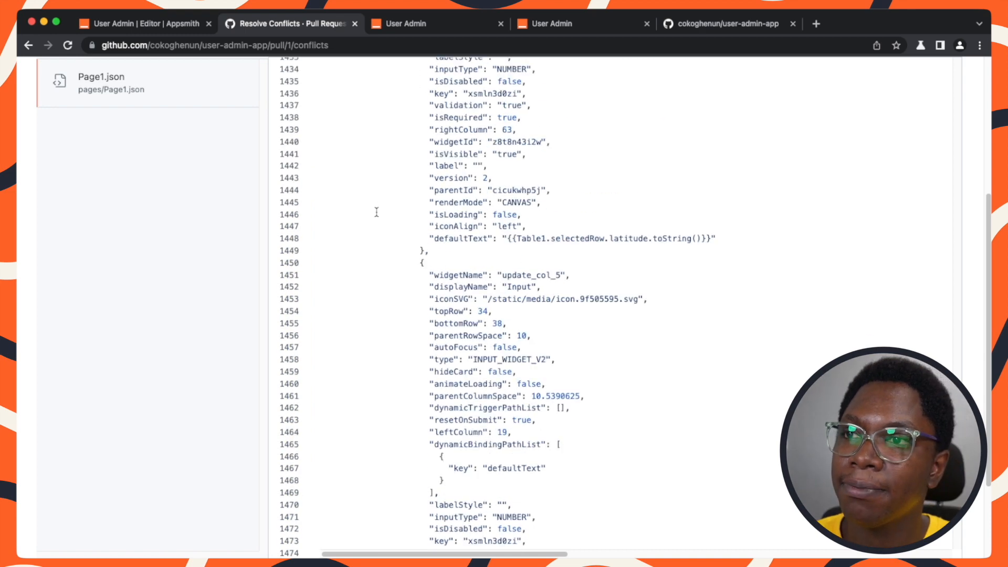
pyautogui.scroll(-10, 377, 211)
pyautogui.moveTo(453, 202); pyautogui.dragTo(297, 202)
pyautogui.press('BackSpace')
pyautogui.press('BackSpace')
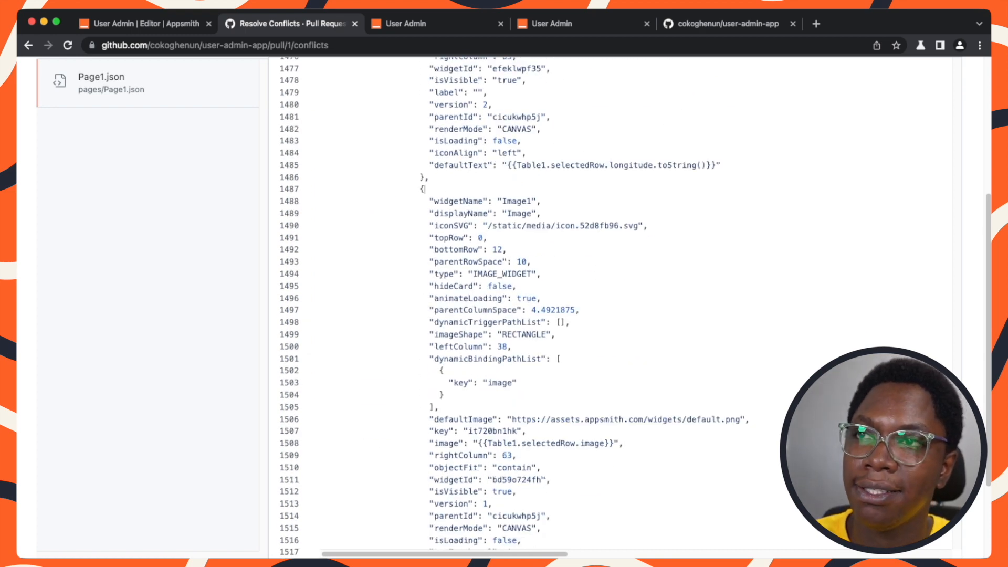
pyautogui.scroll(5, 403, 263)
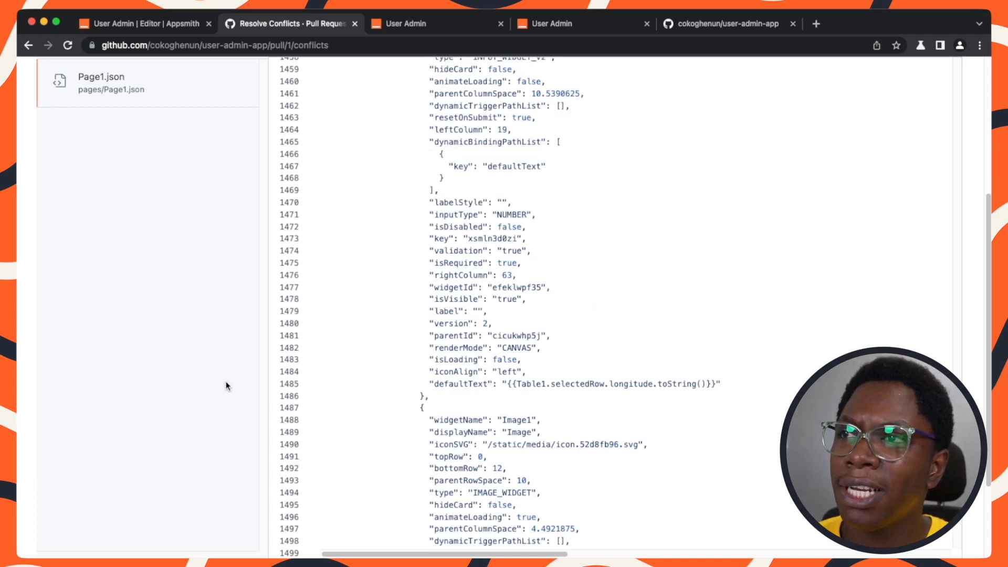
pyautogui.scroll(5, 225, 382)
pyautogui.click(898, 272)
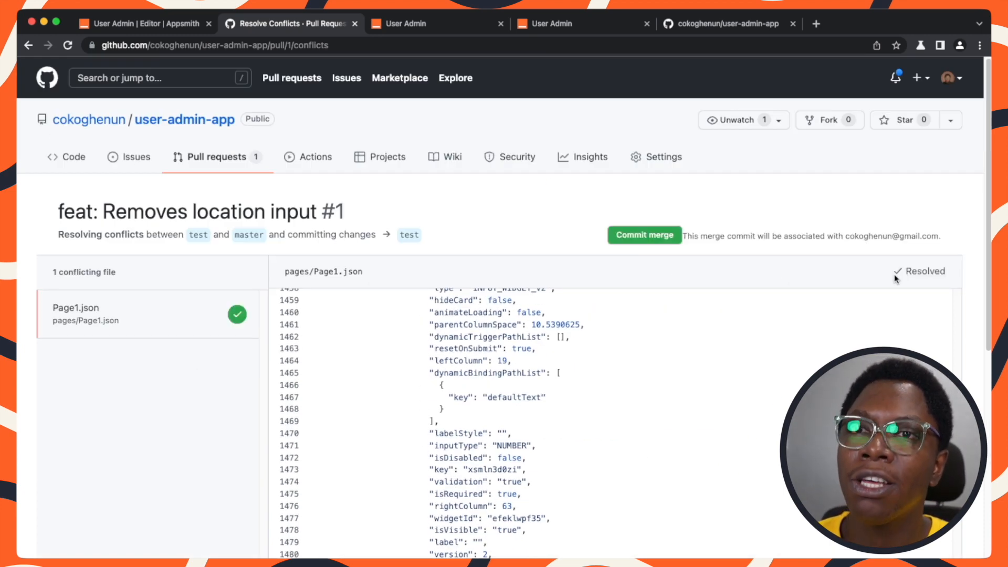
# Commit the conflict resolution and merge the pull request from test into master.
pyautogui.click(645, 236)
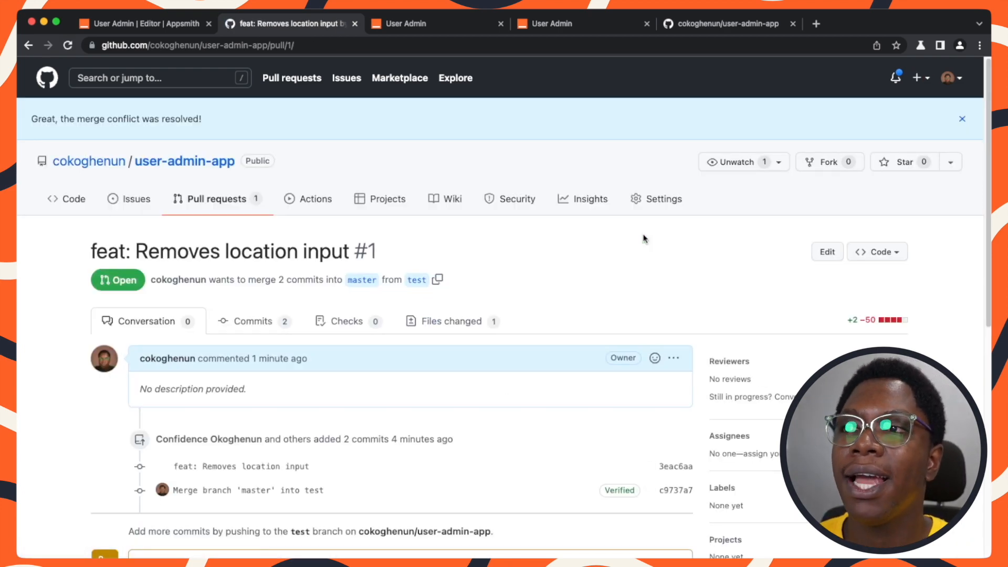
pyautogui.scroll(-5, 439, 252)
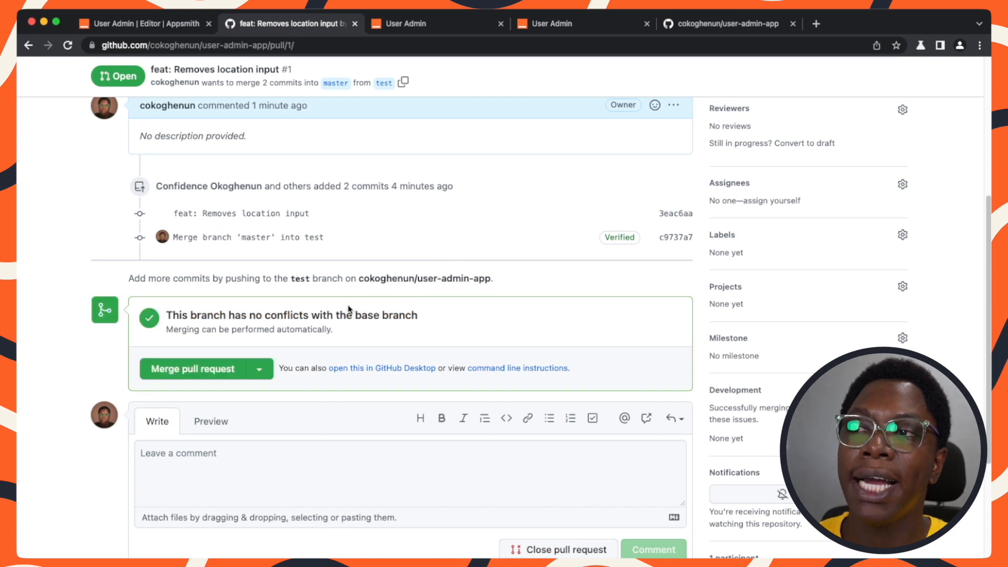
pyautogui.click(170, 371)
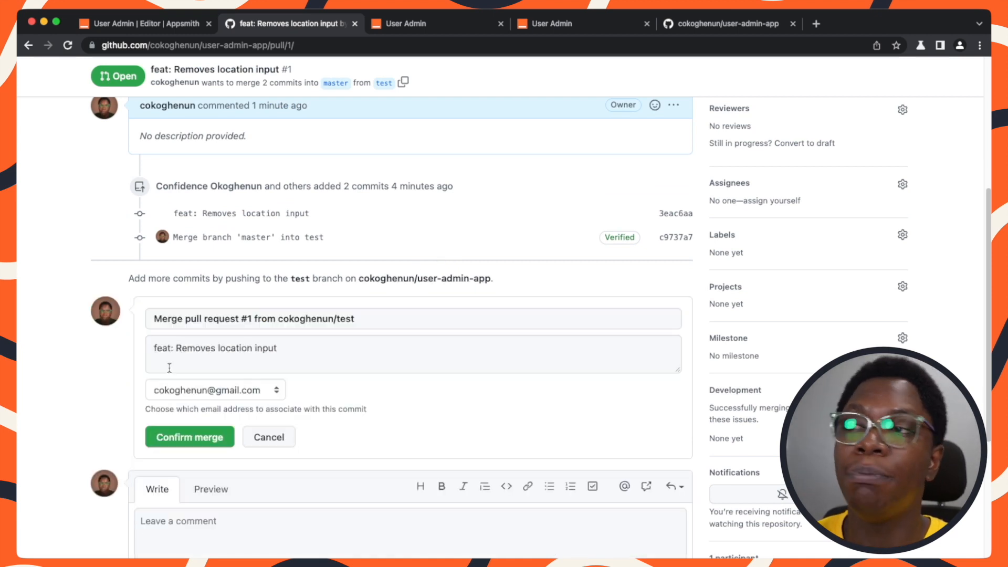
pyautogui.click(178, 431)
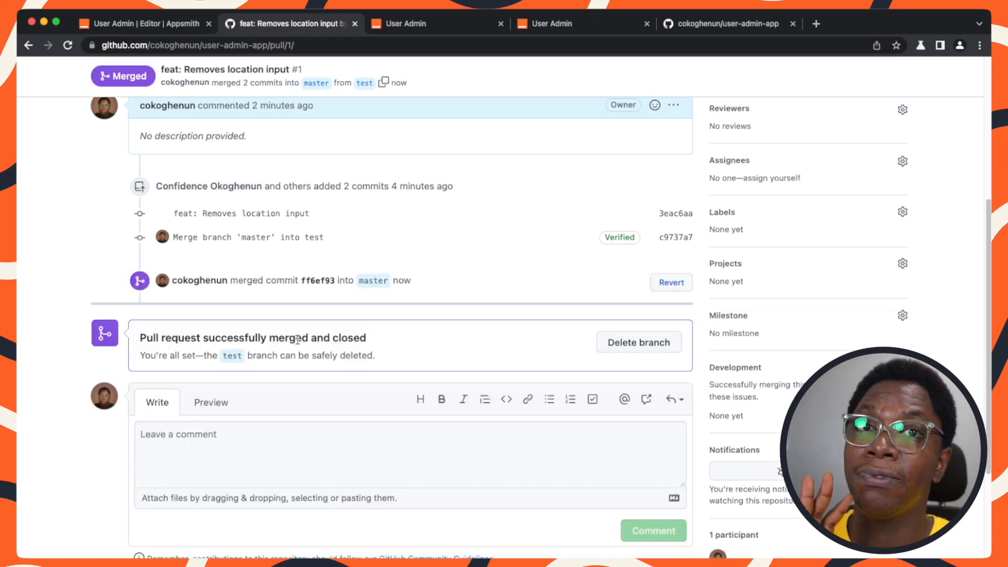
# Return to the Appsmith editor, close the merge dialog, and switch the app to the master branch.
pyautogui.click(137, 27)
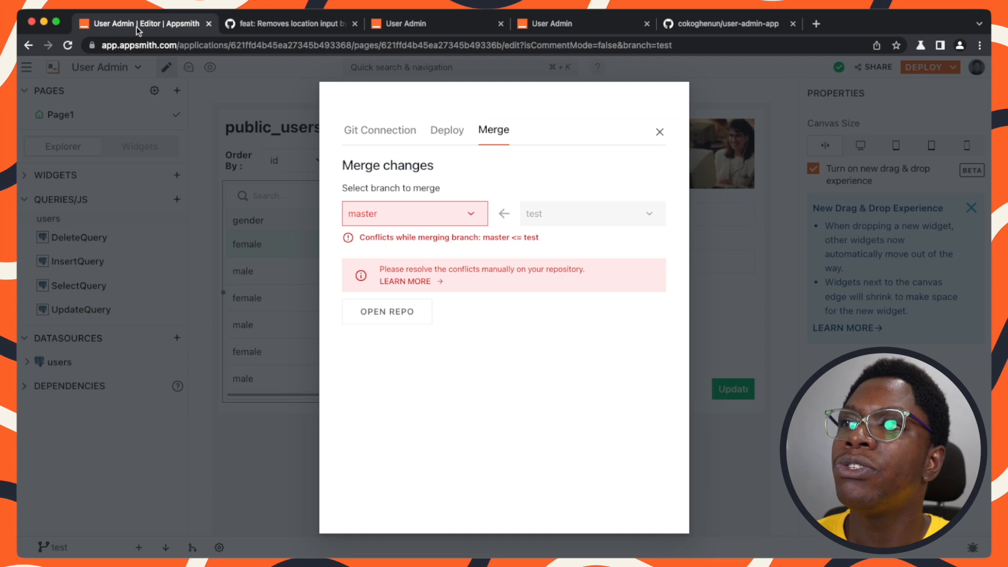
pyautogui.click(190, 365)
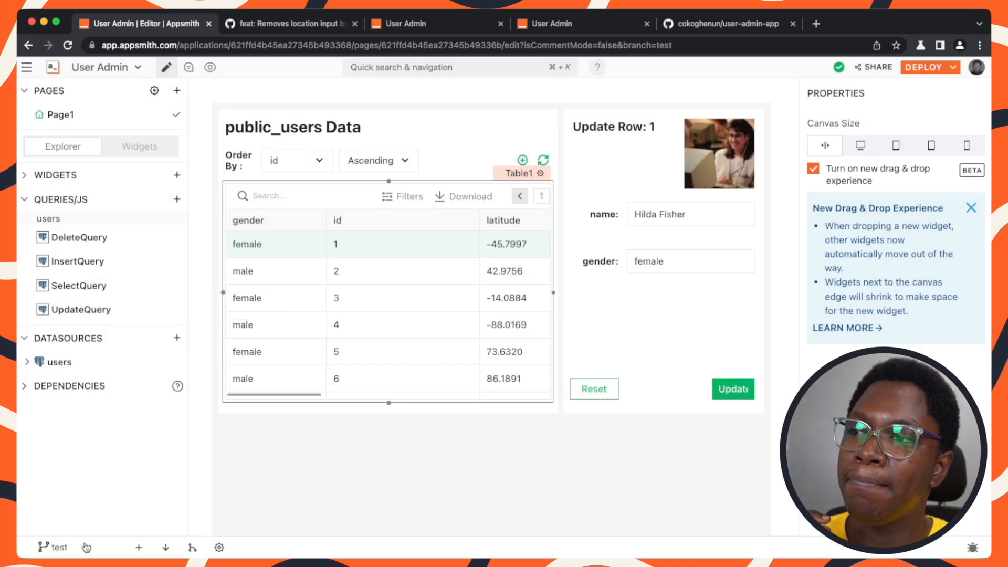
pyautogui.click(56, 547)
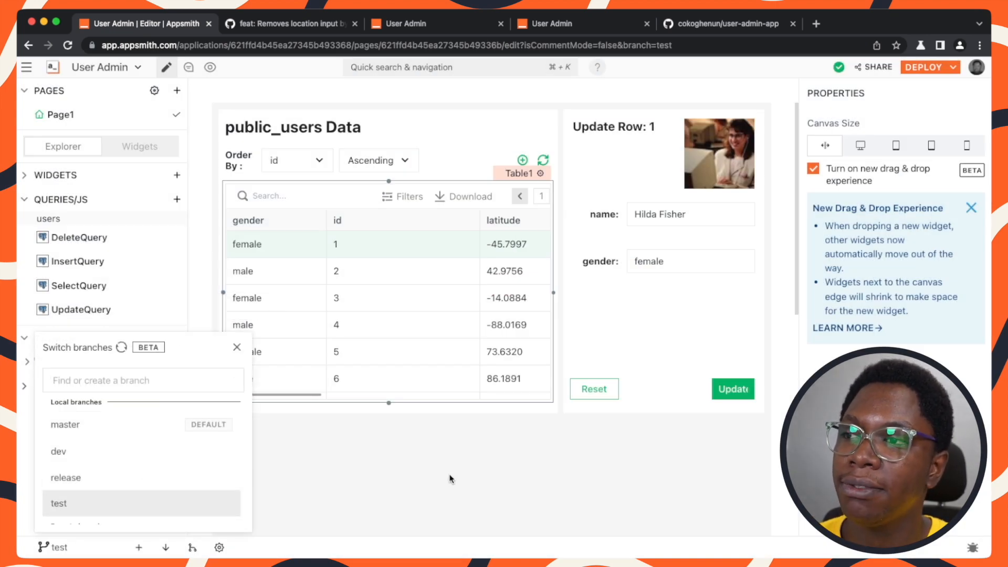
pyautogui.click(94, 424)
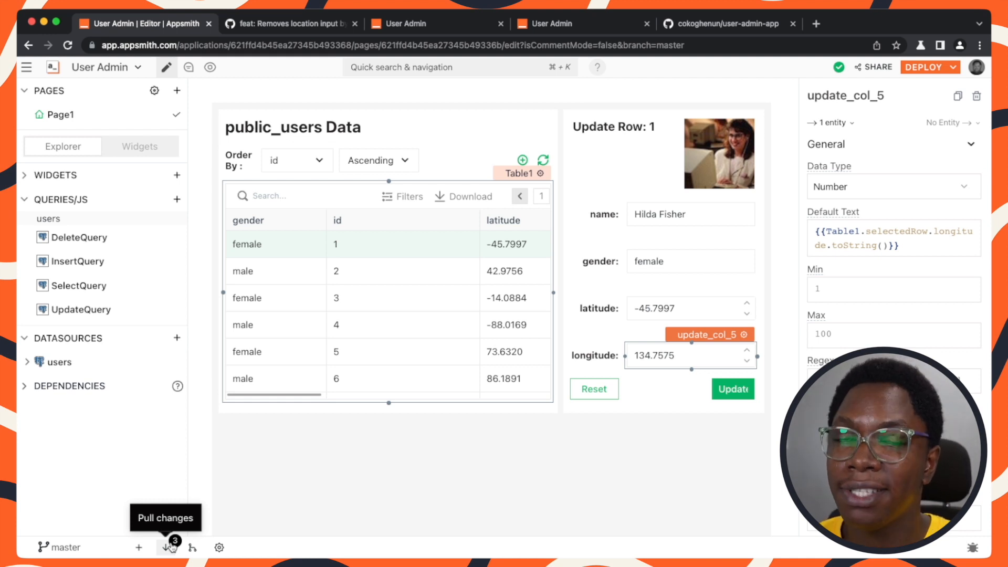
# Pull the latest changes into master and select the form and its latitude input to inspect them.
pyautogui.click(170, 547)
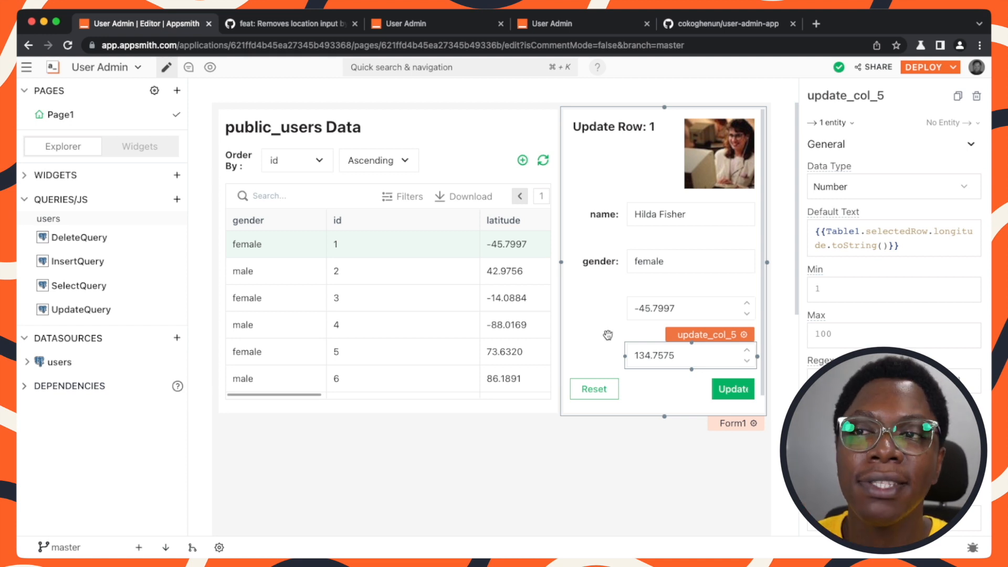
pyautogui.click(599, 313)
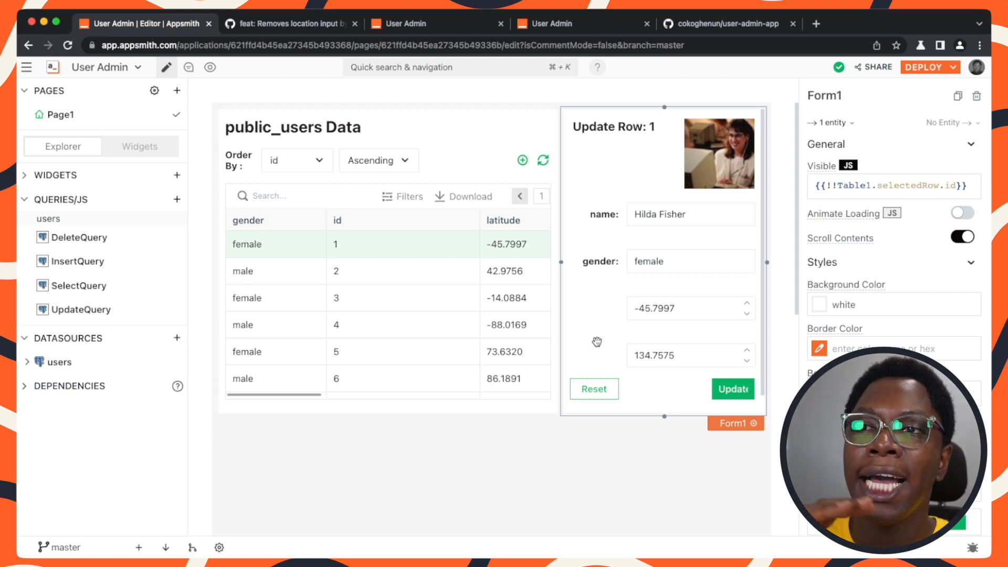
pyautogui.click(687, 312)
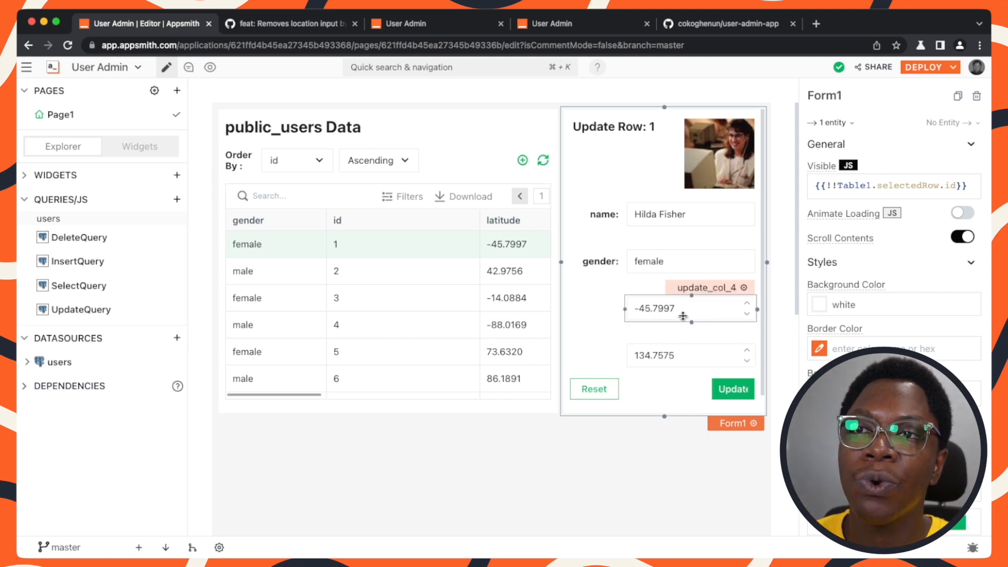